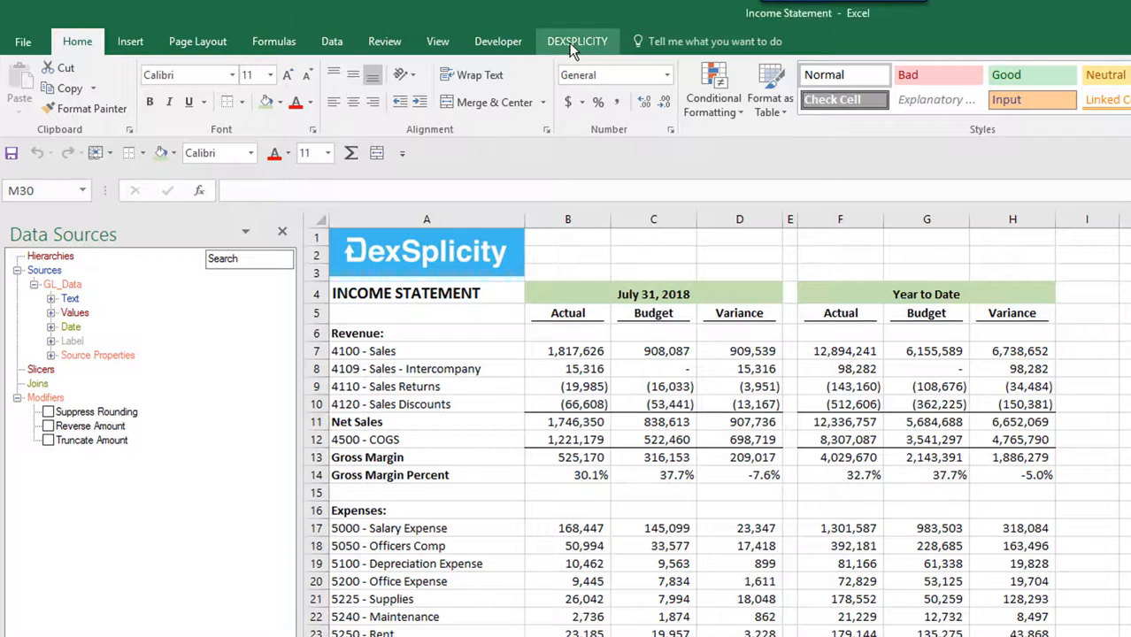
Review the source properties of the GL_Data source in the DexSplicity data sources.
{"action": "left_click", "coordinate": [571, 46]}
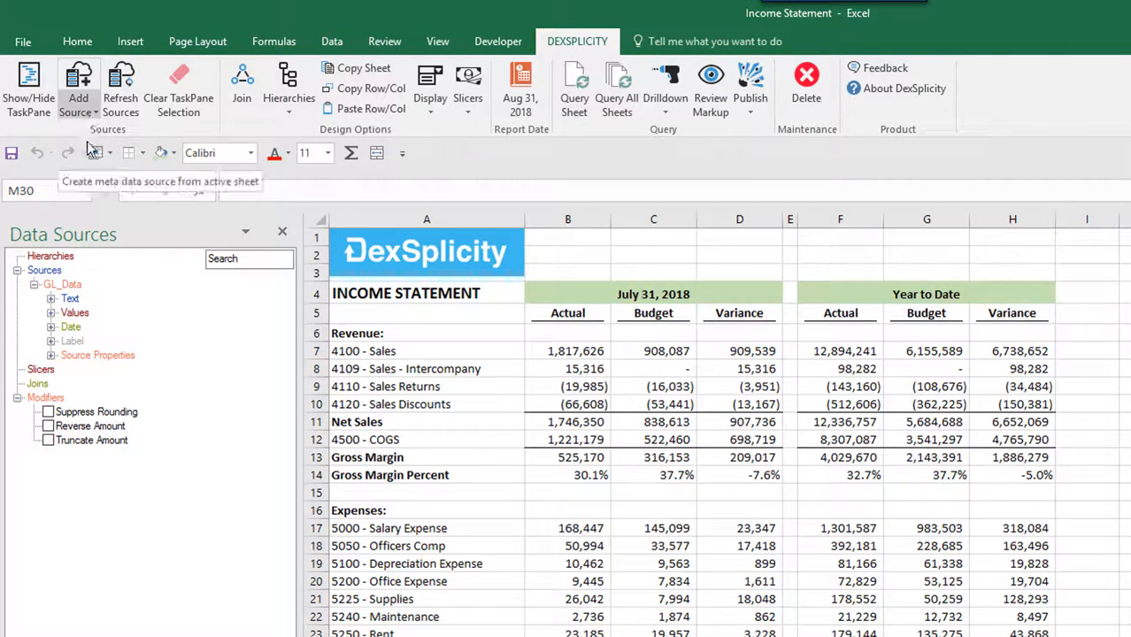
{"action": "left_click", "coordinate": [50, 356]}
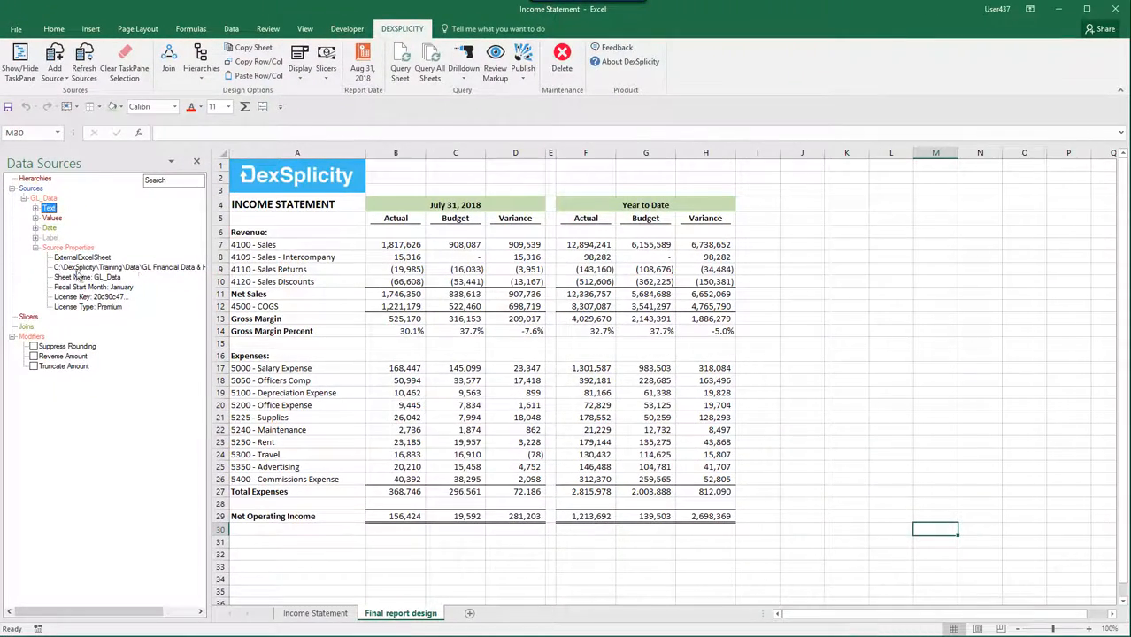
{"action": "left_click", "coordinate": [36, 252]}
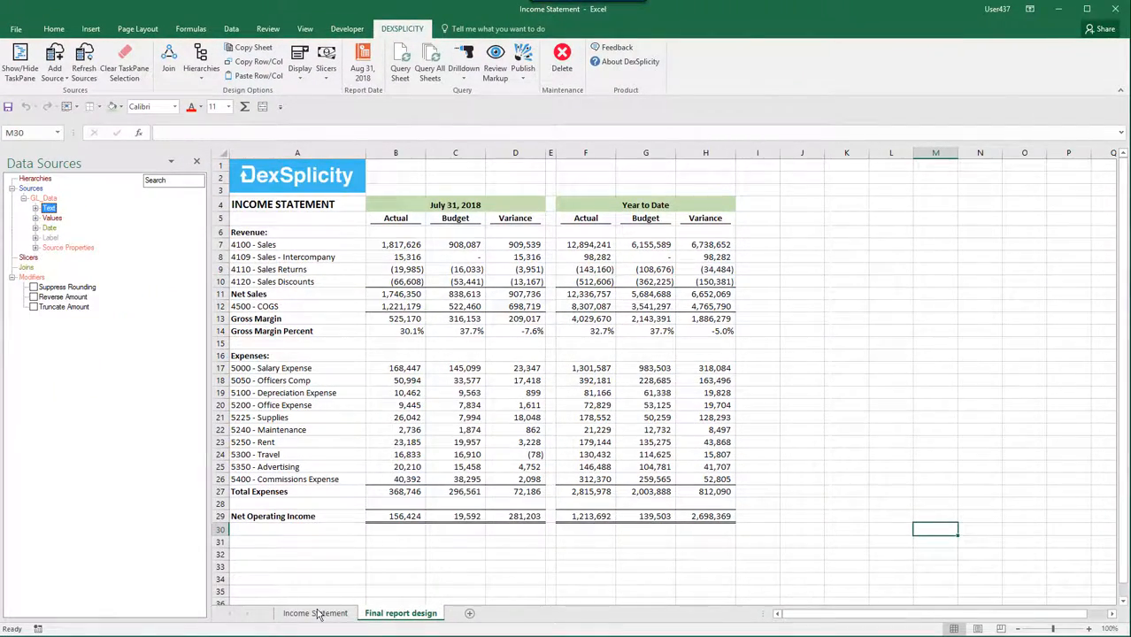
On the Income Statement sheet, apply accounts 4100, 4109, 4110 and 4120 one per row starting at row 5, and autofit column A.
{"action": "left_click", "coordinate": [318, 614]}
{"action": "left_click", "coordinate": [220, 215]}
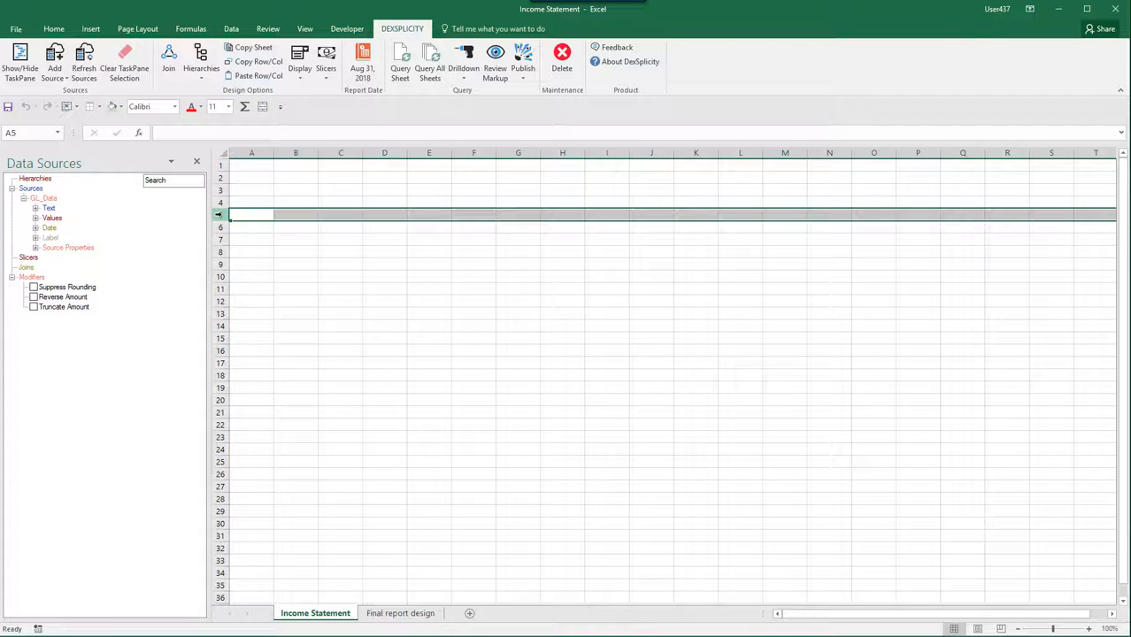
{"action": "left_click", "coordinate": [36, 210]}
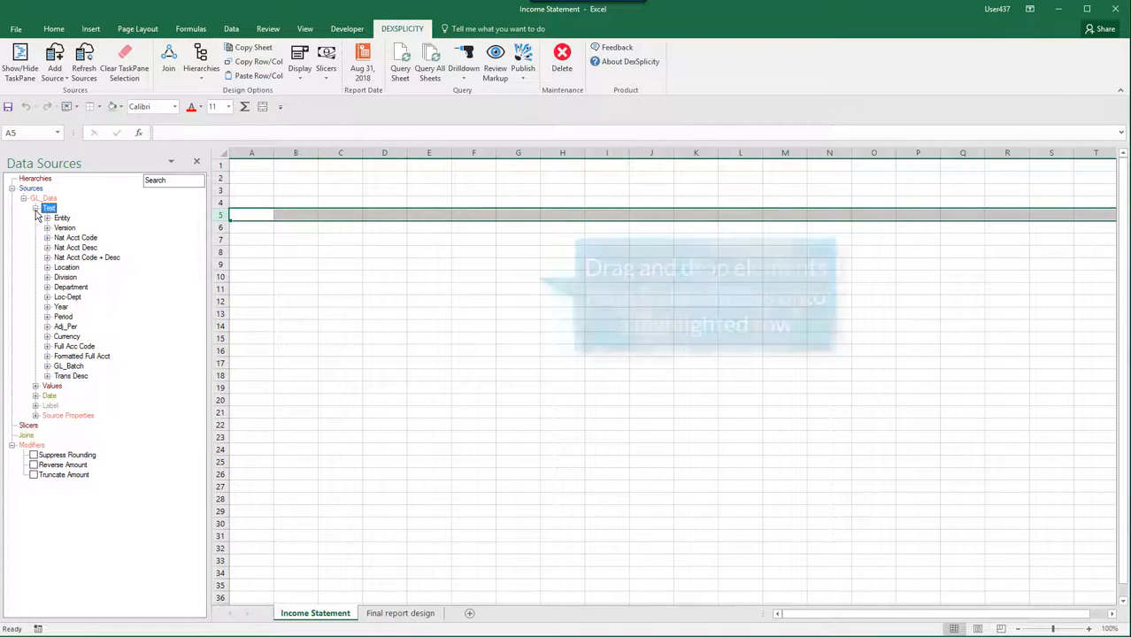
{"action": "scroll", "coordinate": [49, 263], "scroll_direction": "down", "scroll_amount": 1}
{"action": "scroll", "coordinate": [48, 262], "scroll_direction": "down", "scroll_amount": 1}
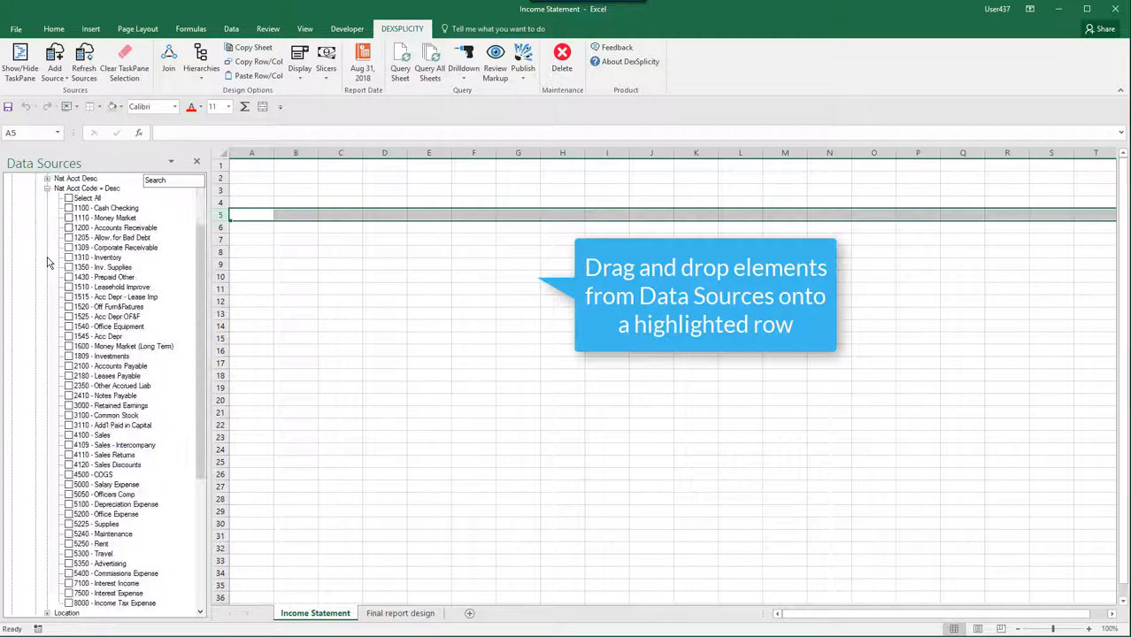
{"action": "left_click", "coordinate": [71, 435]}
{"action": "left_click", "coordinate": [68, 467], "text": "shift"}
{"action": "left_click_drag", "start_coordinate": [99, 442], "coordinate": [248, 217]}
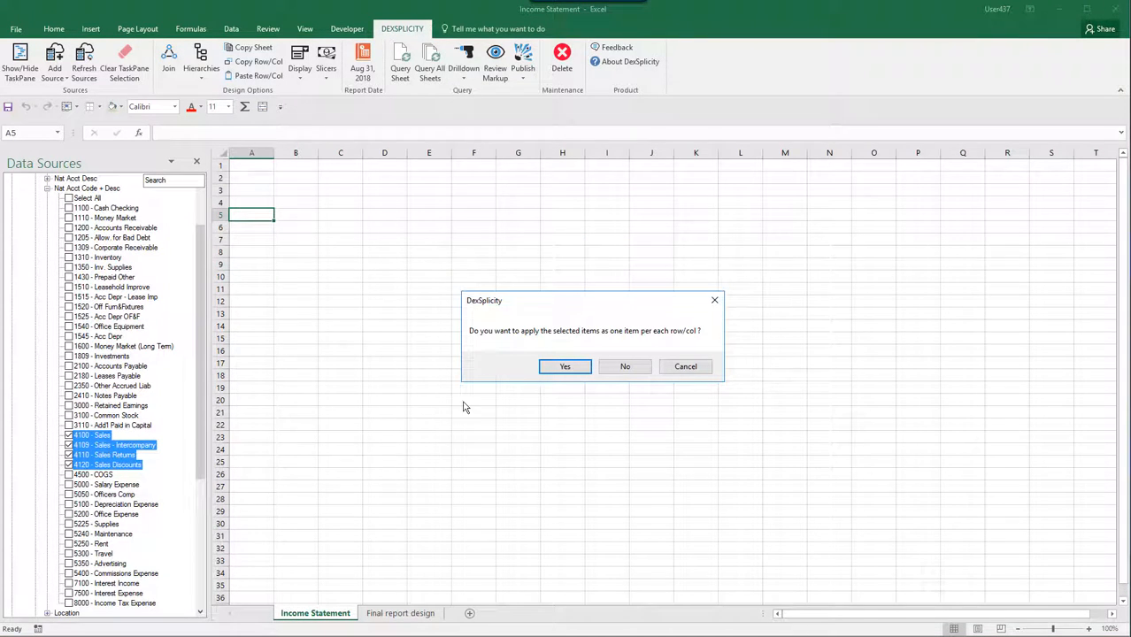
{"action": "left_click", "coordinate": [563, 367]}
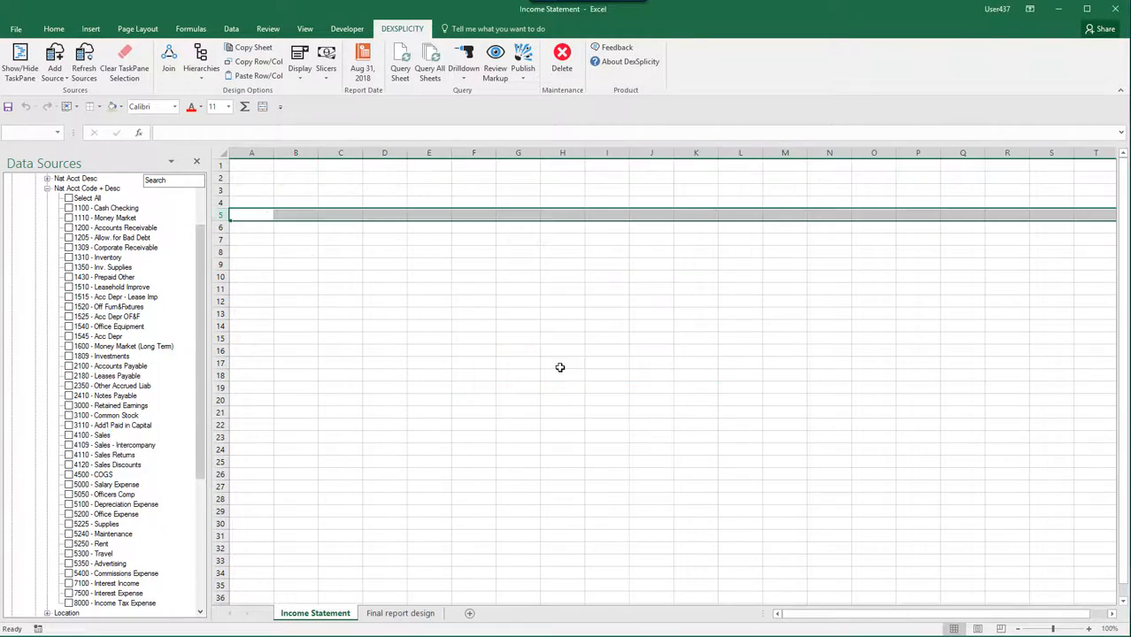
{"action": "double_click", "coordinate": [274, 154]}
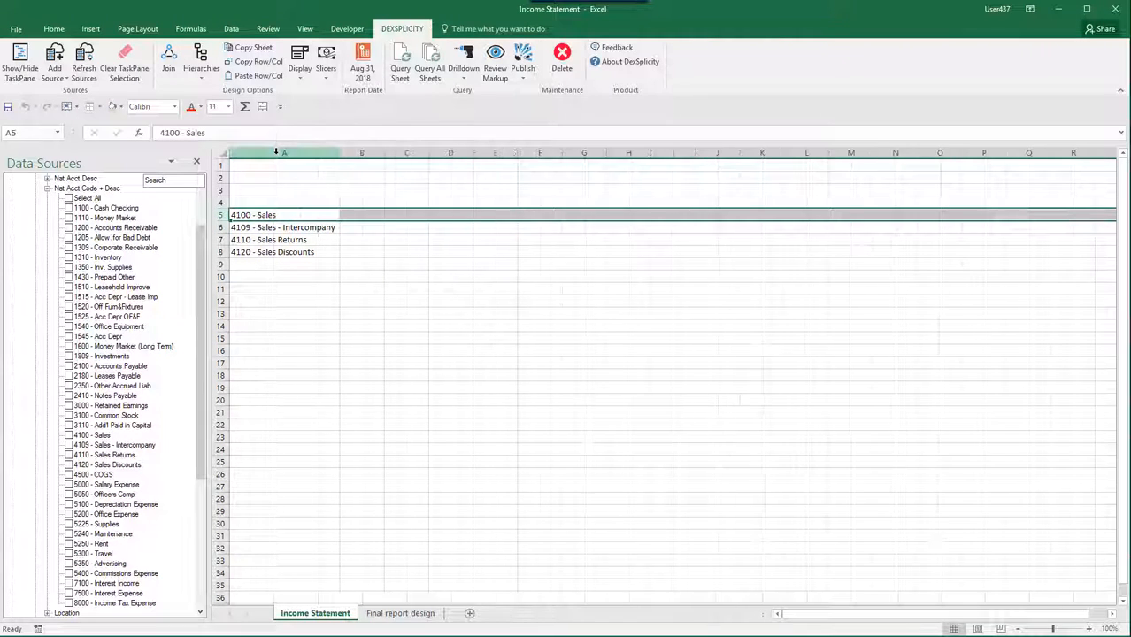
Enter the label "Net Sales" in cell A9 below the sales accounts.
{"action": "left_click", "coordinate": [273, 266]}
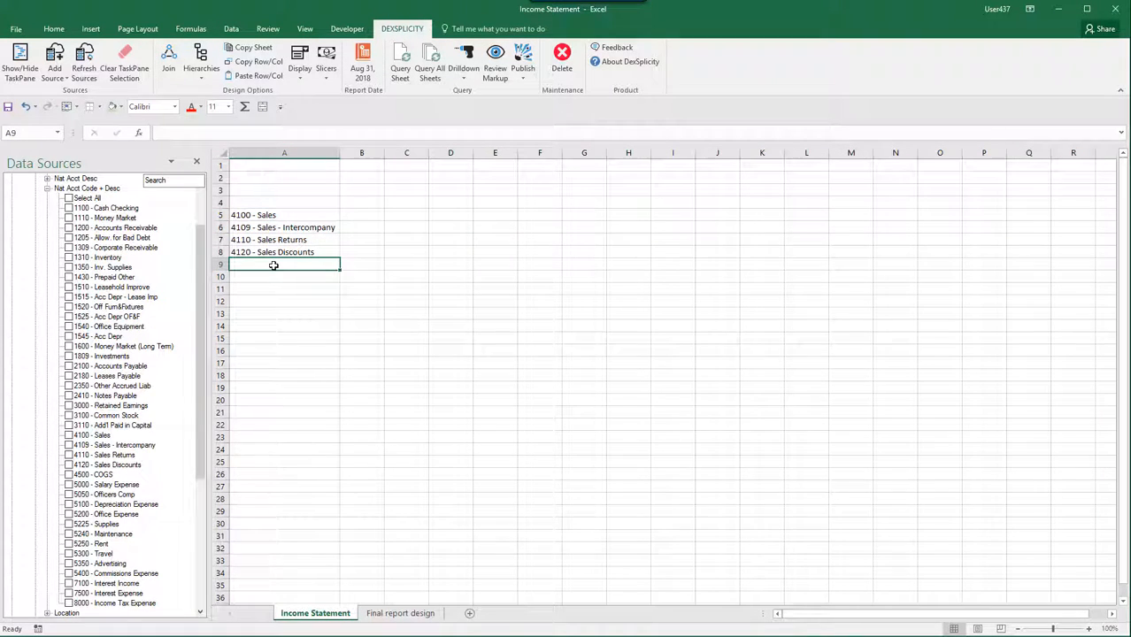
{"action": "type", "text": "Net"}
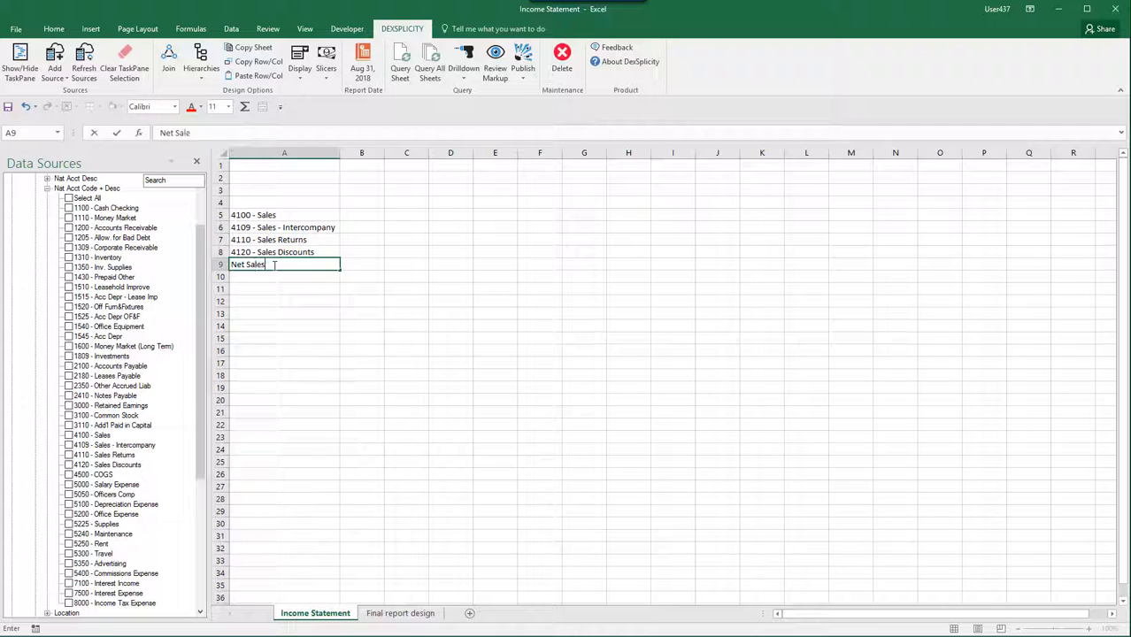
{"action": "type", "text": " Sales"}
{"action": "key", "text": "Return"}
Apply the 4500 - COGS account to row 10 and enter "Gross Margin" in cell A11.
{"action": "left_click", "coordinate": [220, 277]}
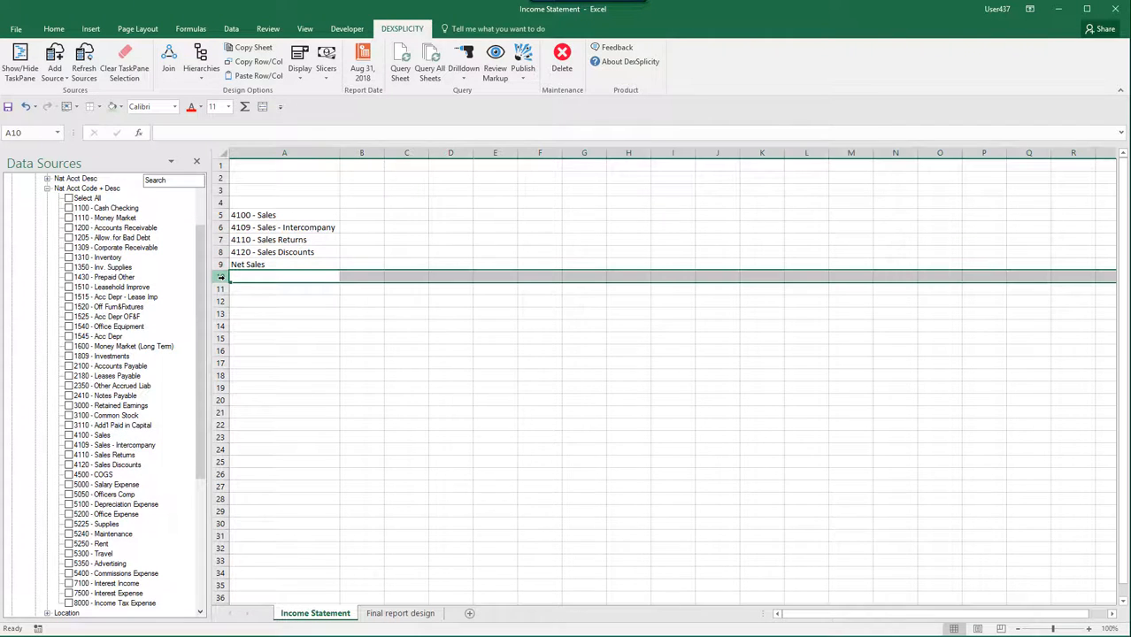
{"action": "left_click", "coordinate": [85, 477]}
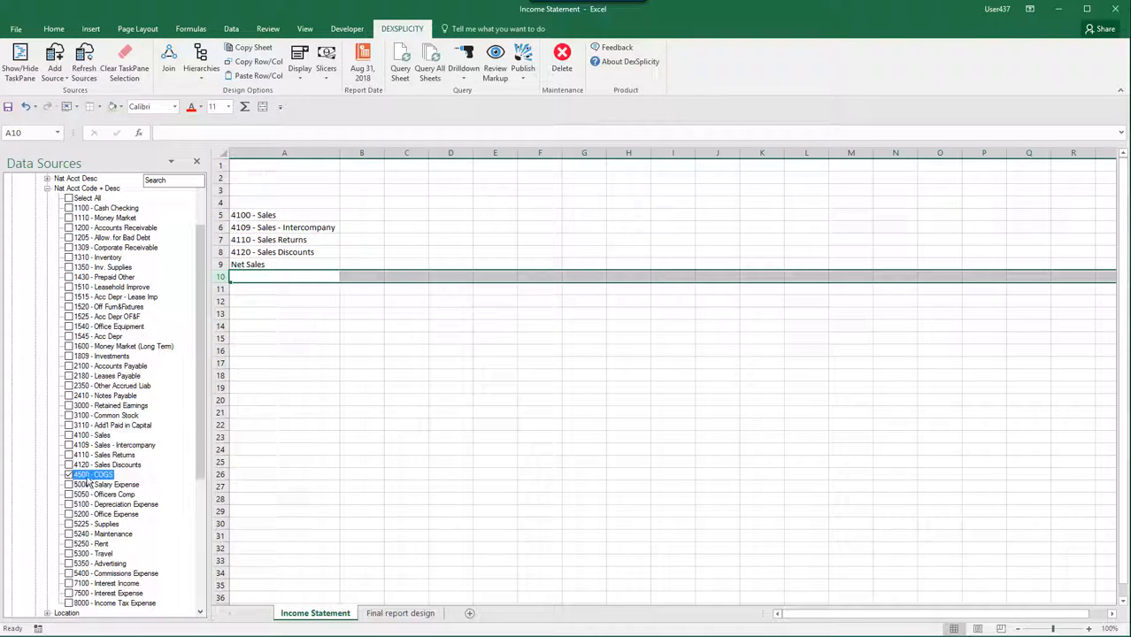
{"action": "left_click_drag", "start_coordinate": [88, 482], "coordinate": [257, 281]}
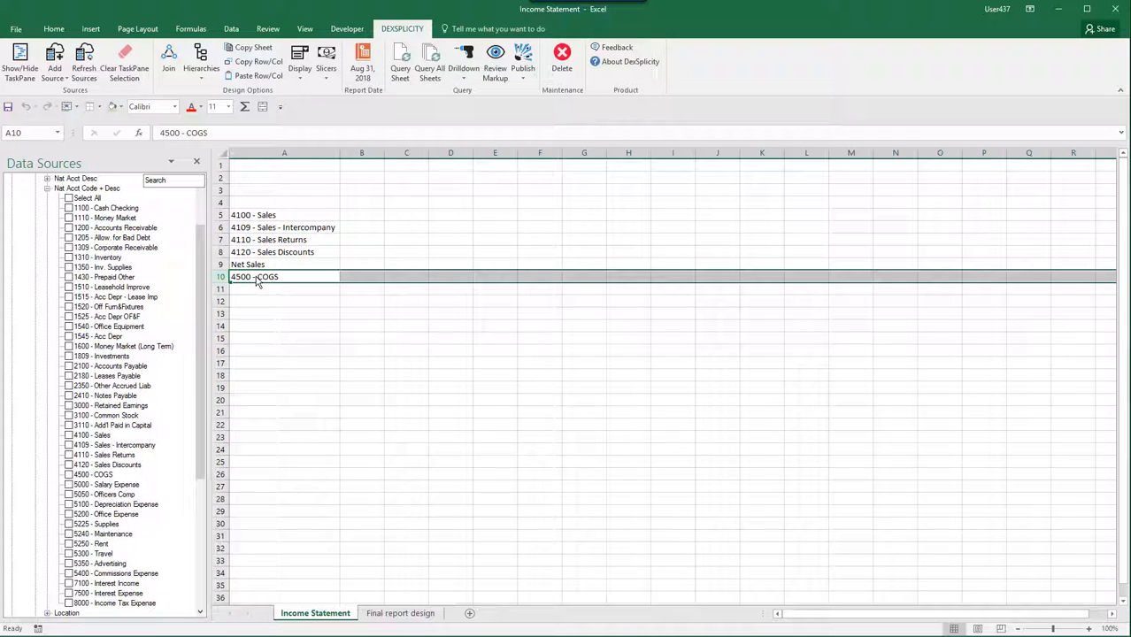
{"action": "left_click", "coordinate": [251, 290]}
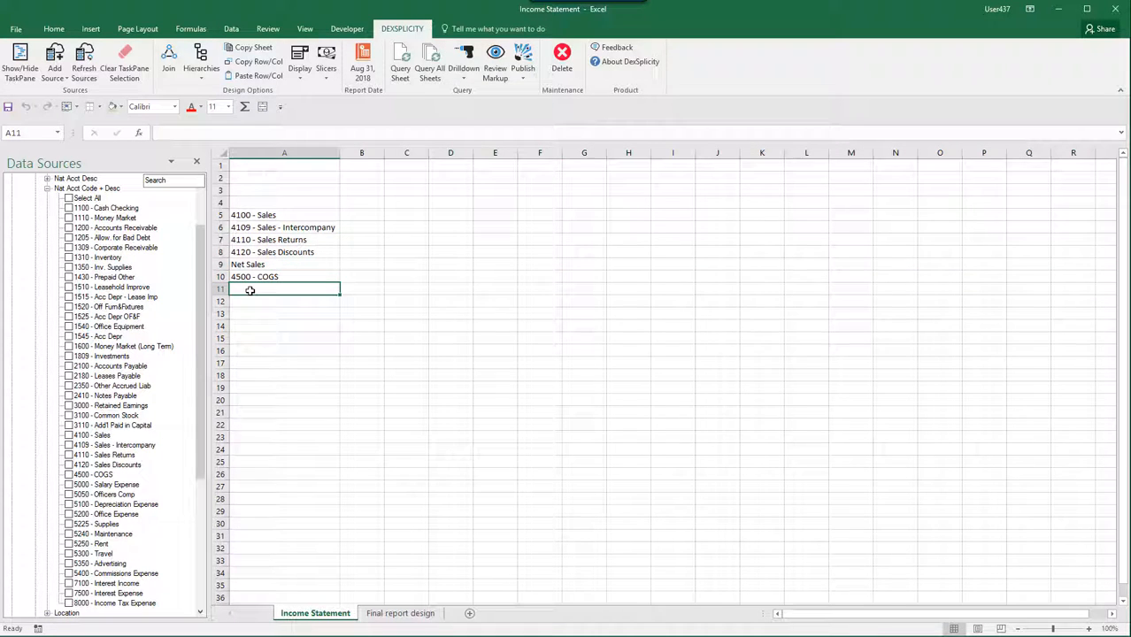
{"action": "type", "text": "Gross Margin"}
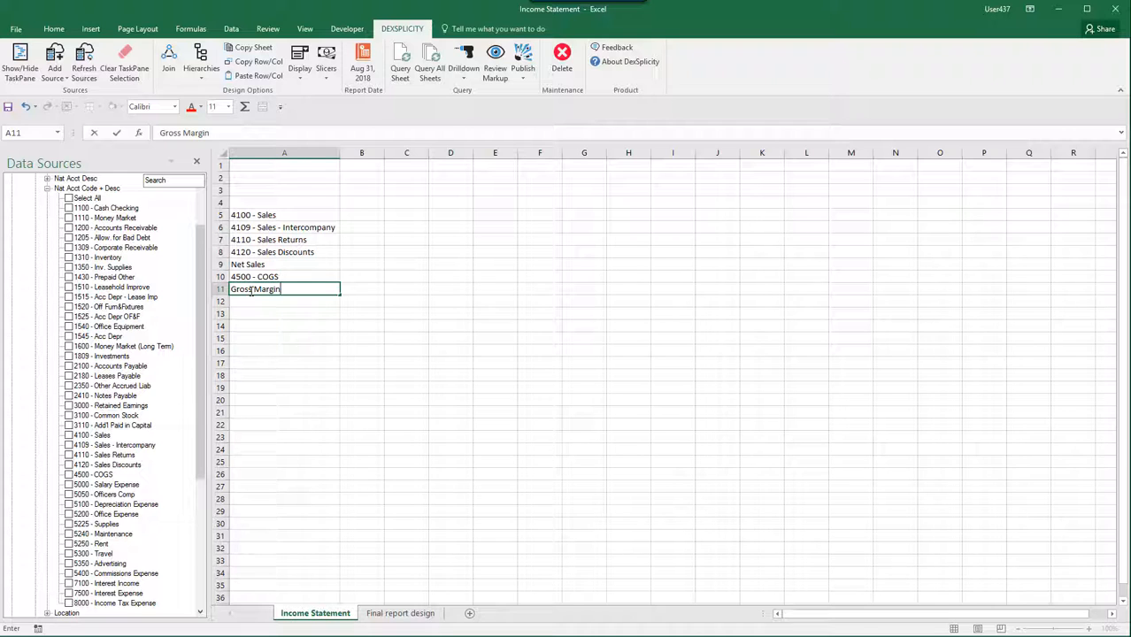
{"action": "key", "text": "Return"}
Fill the Gross Margin label down to A12 and extend it to "Gross Margin Percent".
{"action": "left_click", "coordinate": [337, 292]}
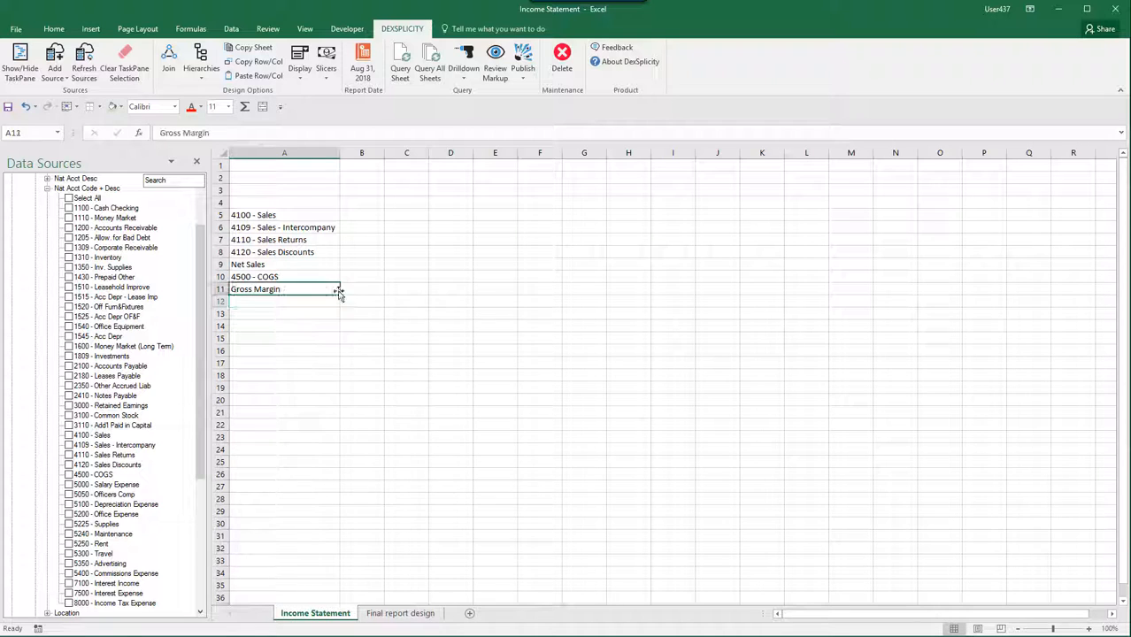
{"action": "left_click_drag", "start_coordinate": [339, 293], "coordinate": [340, 308]}
{"action": "double_click", "coordinate": [299, 302]}
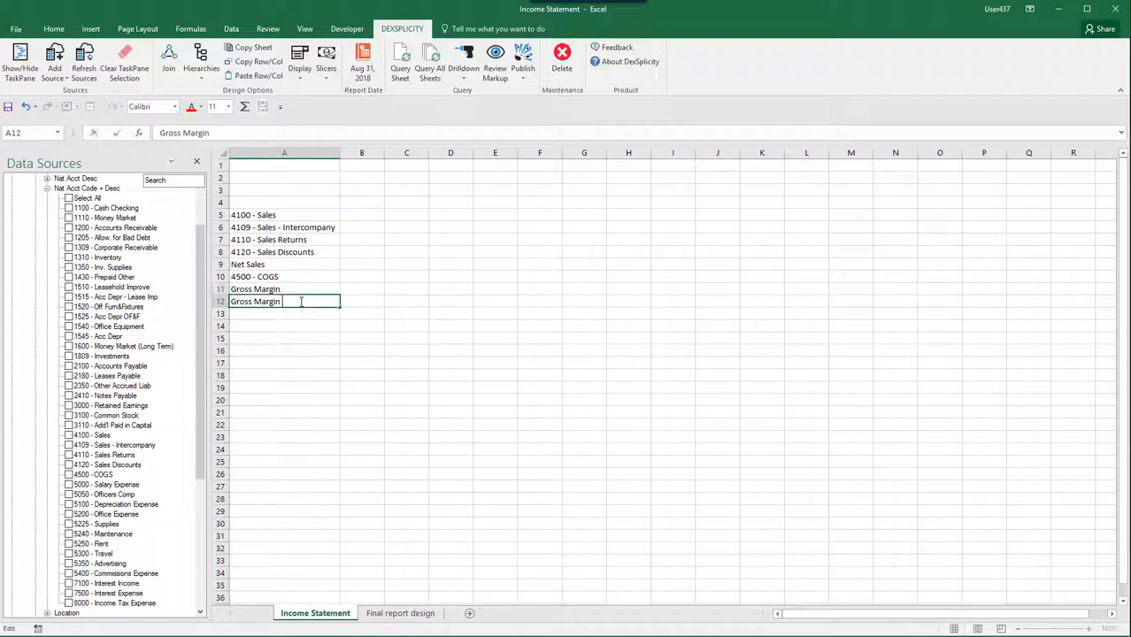
{"action": "type", "text": "Percent"}
Enter the section headings "Expenses:" in cell A14 and "Revenue:" in cell A4.
{"action": "left_click", "coordinate": [270, 325]}
{"action": "type", "text": "Expenses"}
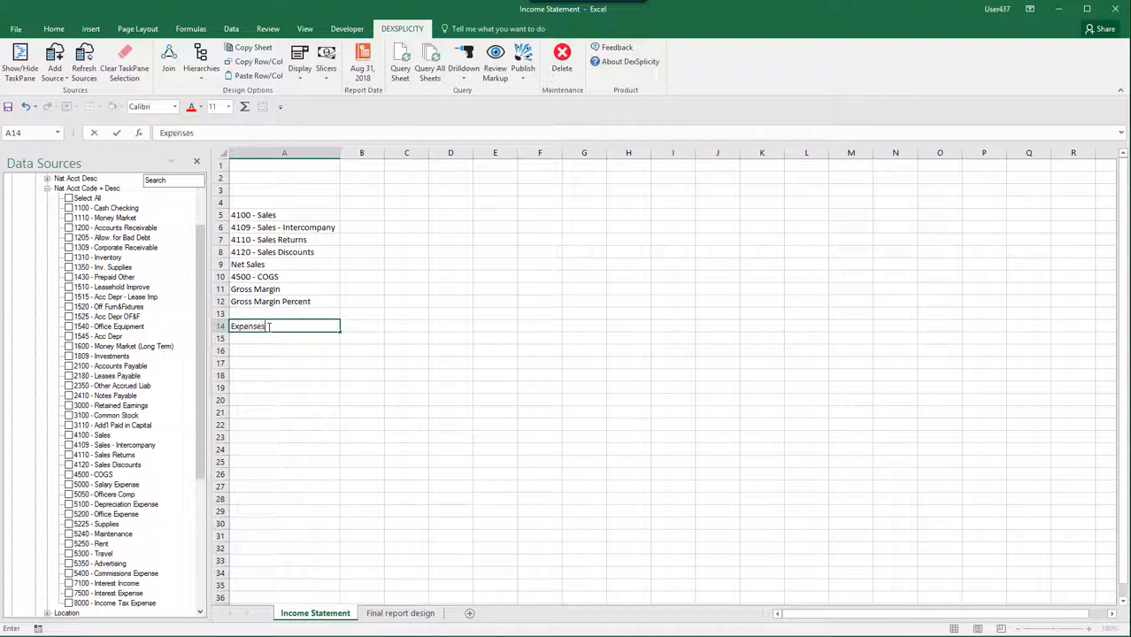
{"action": "type", "text": ":"}
{"action": "left_click", "coordinate": [253, 200]}
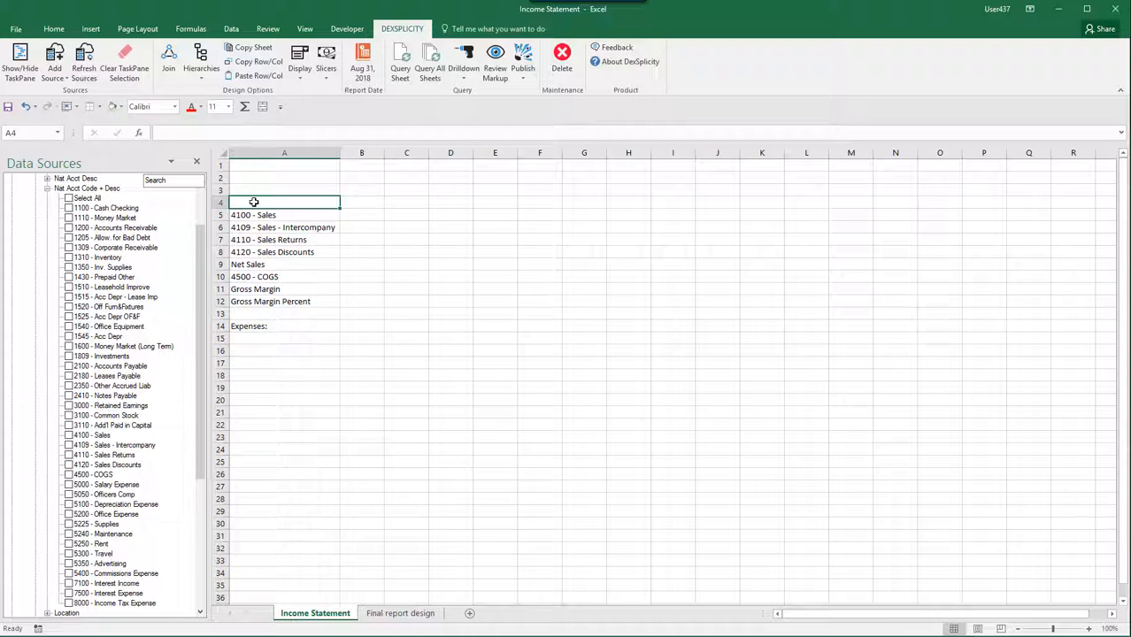
{"action": "type", "text": "Revenue:"}
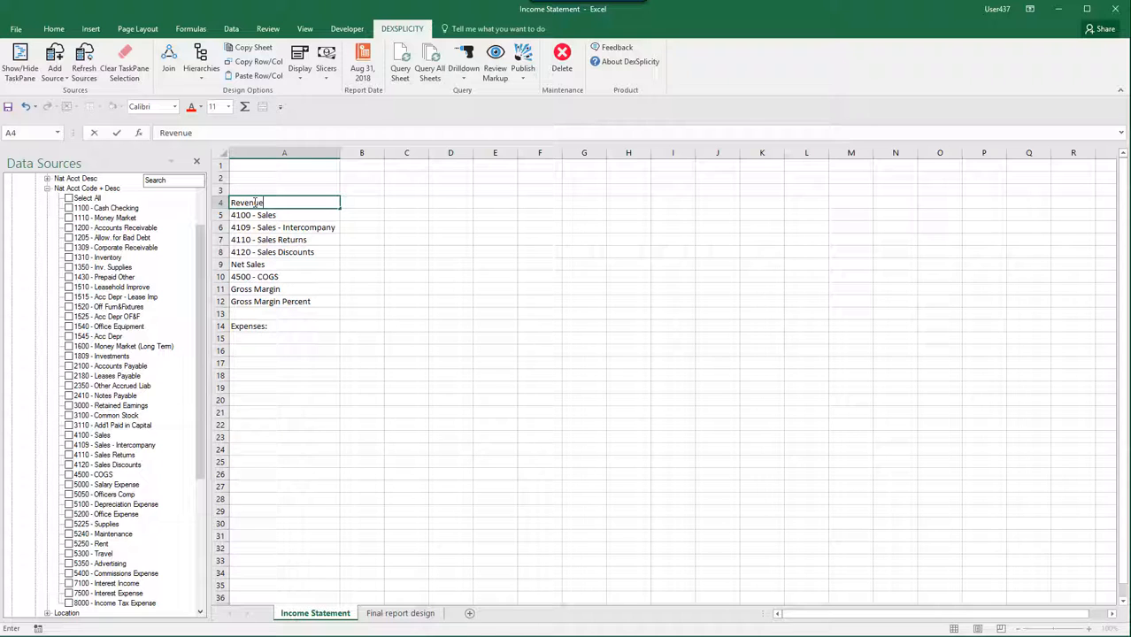
Apply the expense accounts from 5000 - Salary Expense through 5400 - Commissions Expense one per row, starting at row 15.
{"action": "left_click", "coordinate": [219, 338]}
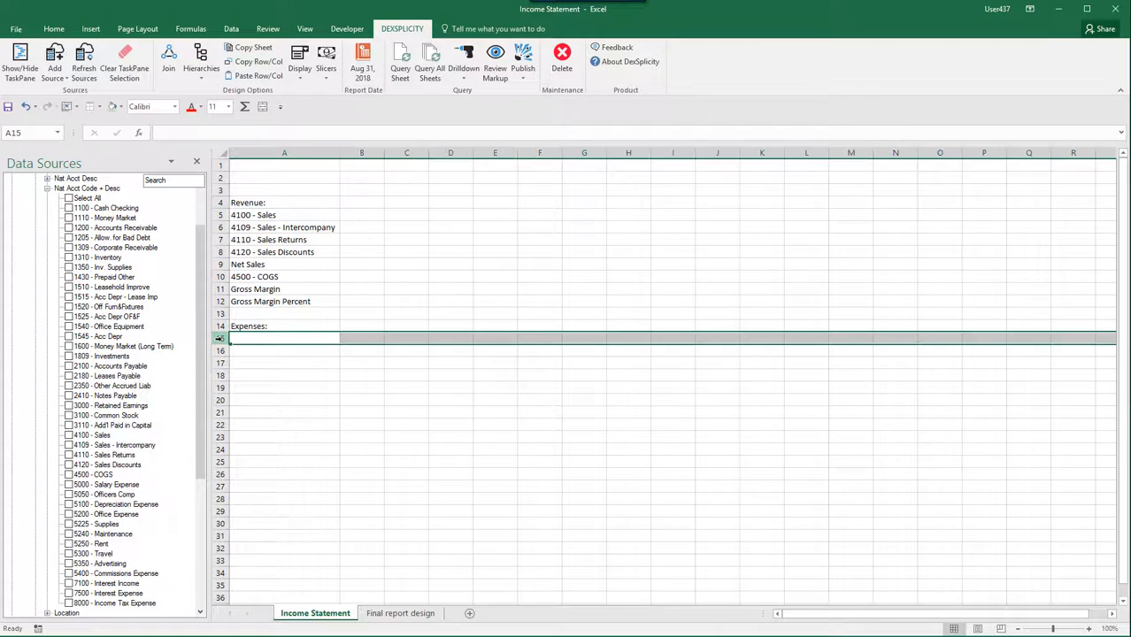
{"action": "left_click", "coordinate": [72, 486]}
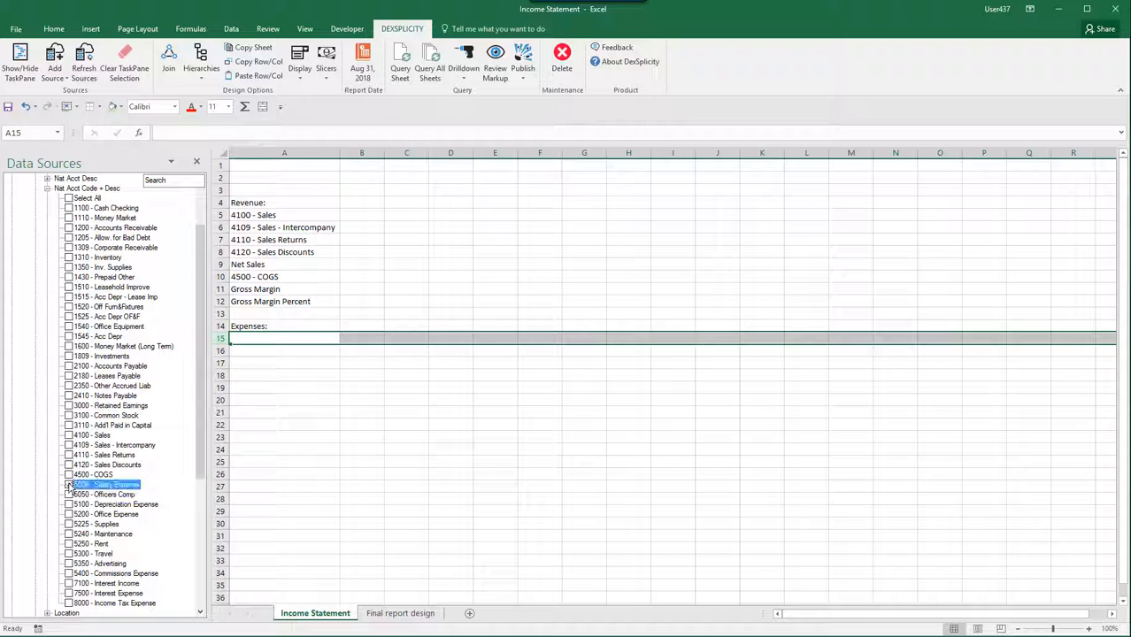
{"action": "left_click", "coordinate": [69, 575], "text": "shift"}
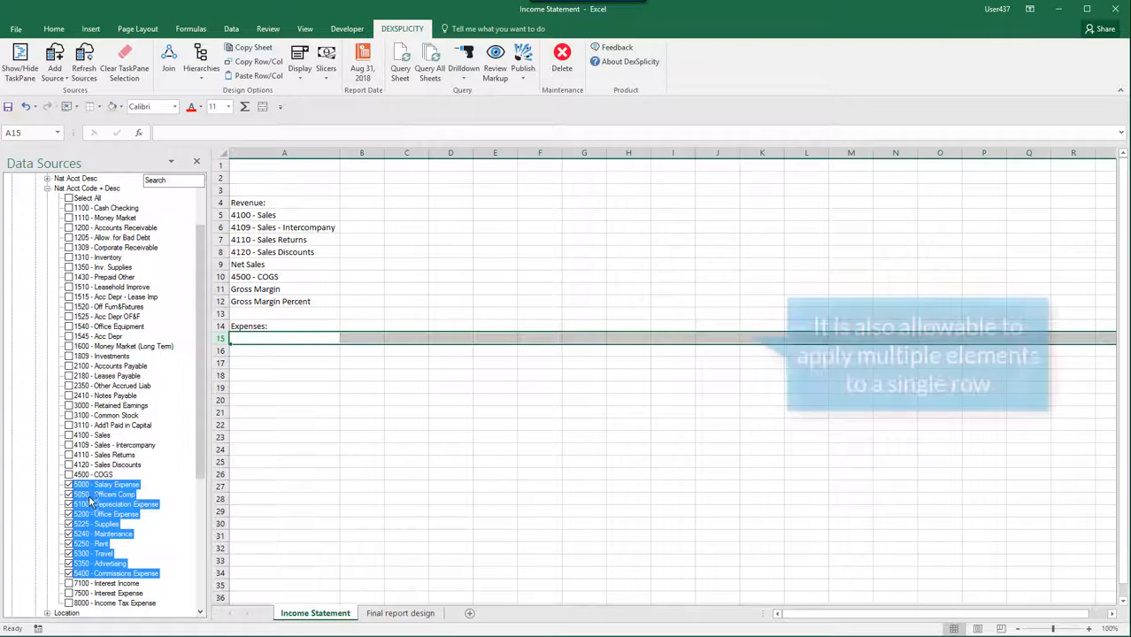
{"action": "left_click_drag", "start_coordinate": [93, 496], "coordinate": [248, 344]}
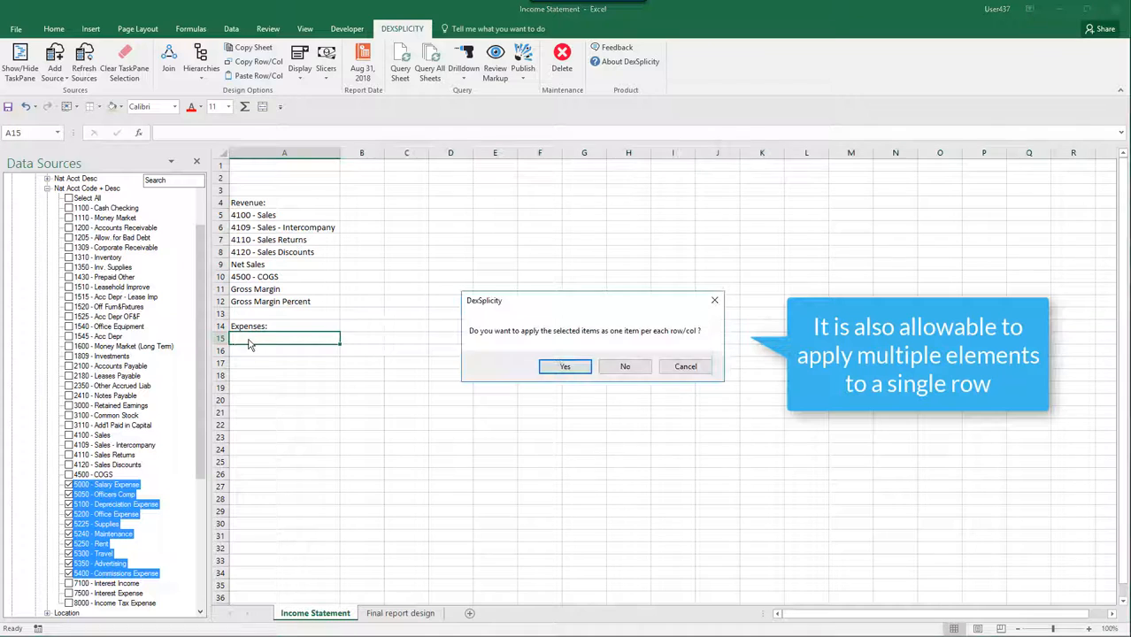
{"action": "left_click", "coordinate": [564, 367]}
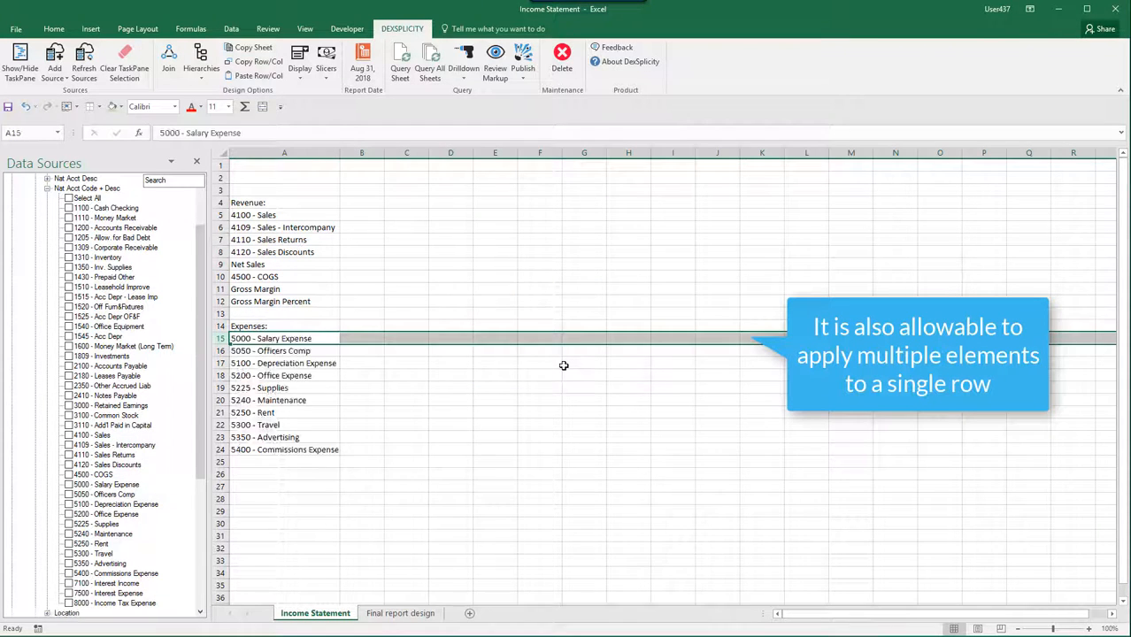
Enter the labels "Total Expenses" in cell A25 and "Net Operating Income" in cell A27.
{"action": "left_click", "coordinate": [293, 461]}
{"action": "type", "text": "Total"}
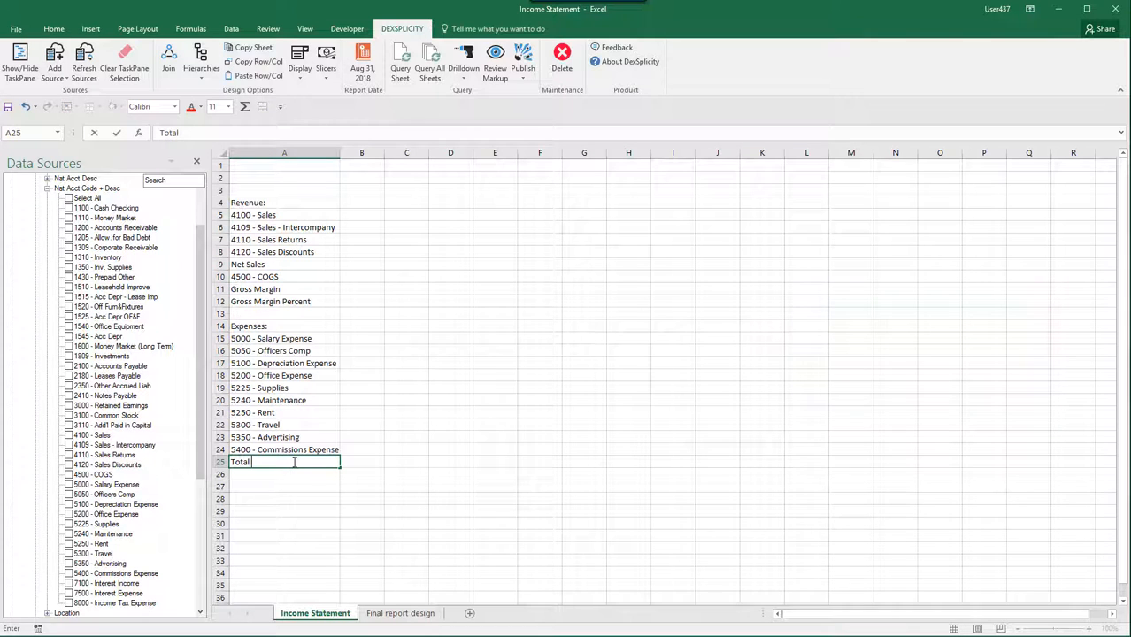
{"action": "type", "text": " Expenses"}
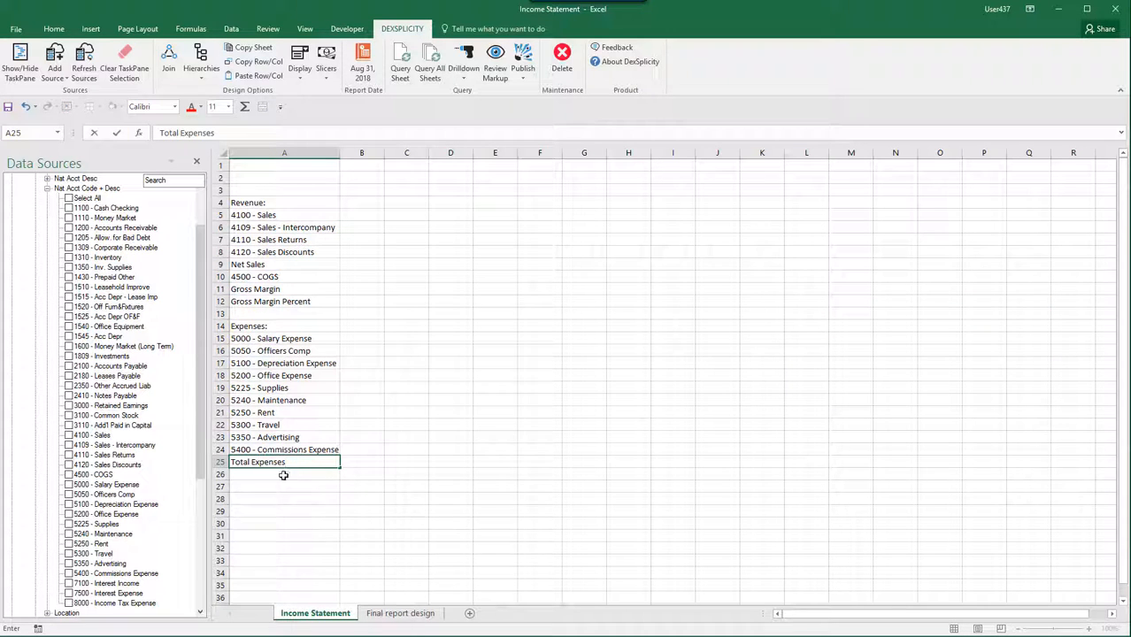
{"action": "left_click", "coordinate": [272, 485]}
{"action": "type", "text": "Net Operatin"}
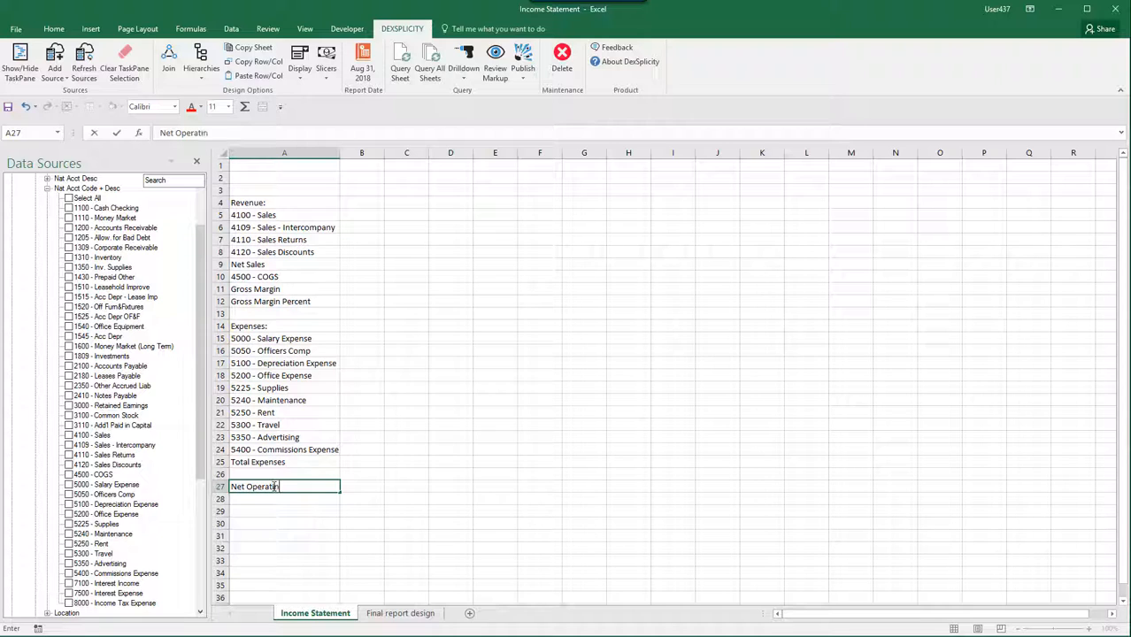
{"action": "type", "text": "g Inomce"}
{"action": "key", "text": "BackSpace"}
{"action": "key", "text": "BackSpace"}
{"action": "key", "text": "BackSpace"}
{"action": "key", "text": "BackSpace"}
{"action": "type", "text": "come"}
{"action": "left_click", "coordinate": [437, 485]}
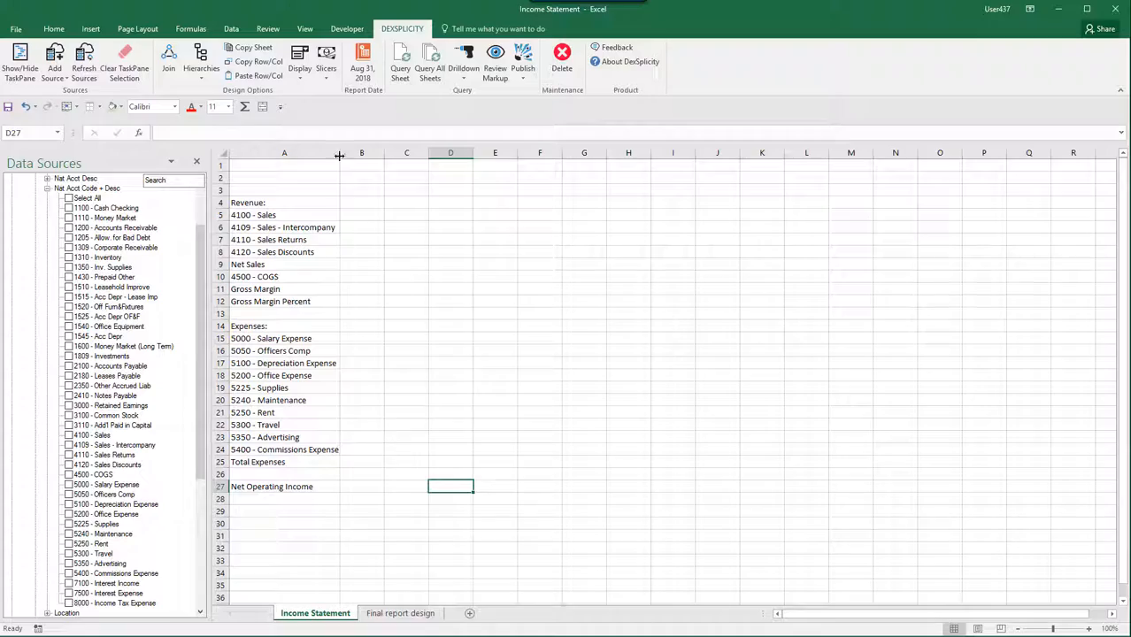
Widen column A slightly and enter the column headings "Actual", "Budget" and "Variance" in cells B2, C2 and D2.
{"action": "left_click_drag", "start_coordinate": [339, 156], "coordinate": [351, 156]}
{"action": "left_click", "coordinate": [379, 179]}
{"action": "type", "text": "Ac"}
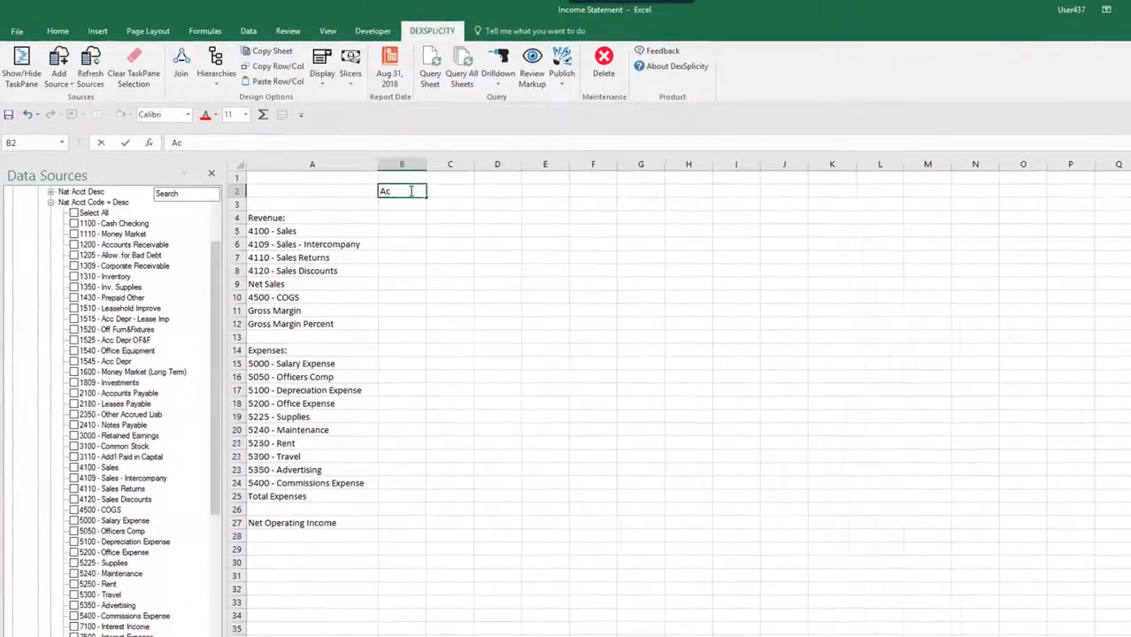
{"action": "type", "text": "tual"}
{"action": "left_click", "coordinate": [447, 191]}
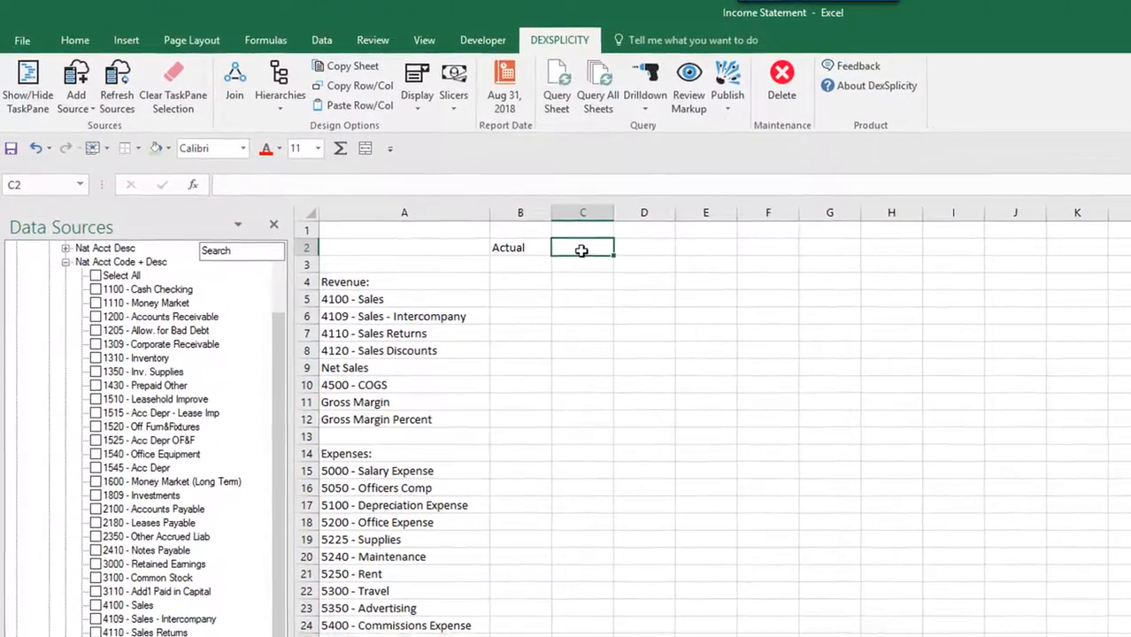
{"action": "type", "text": "Budget"}
{"action": "left_click", "coordinate": [662, 248]}
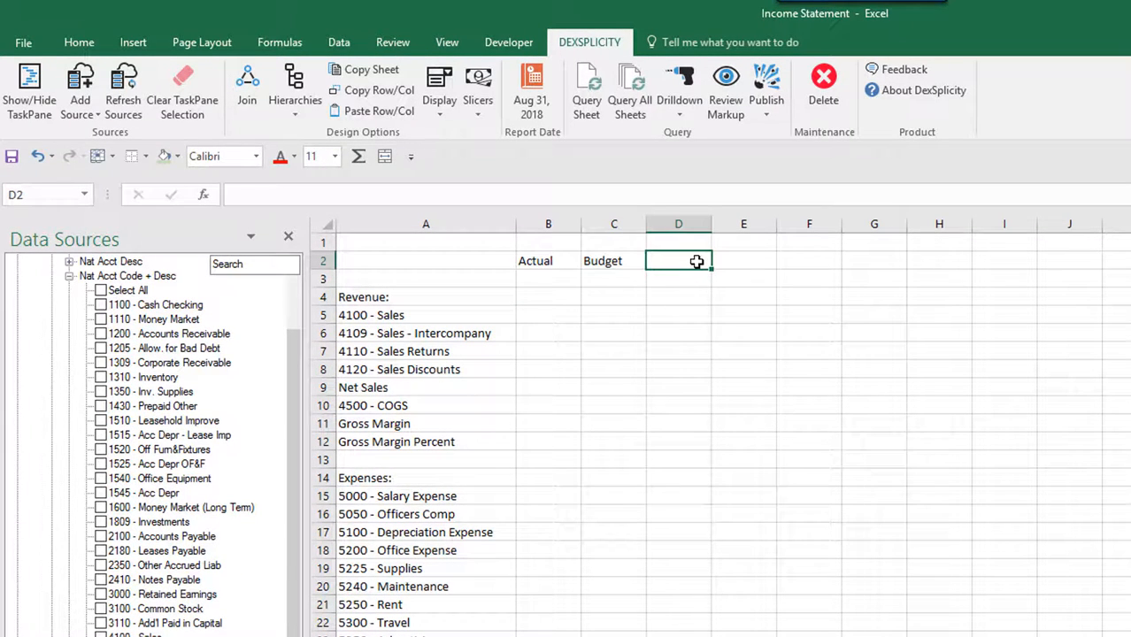
{"action": "type", "text": "Varianc"}
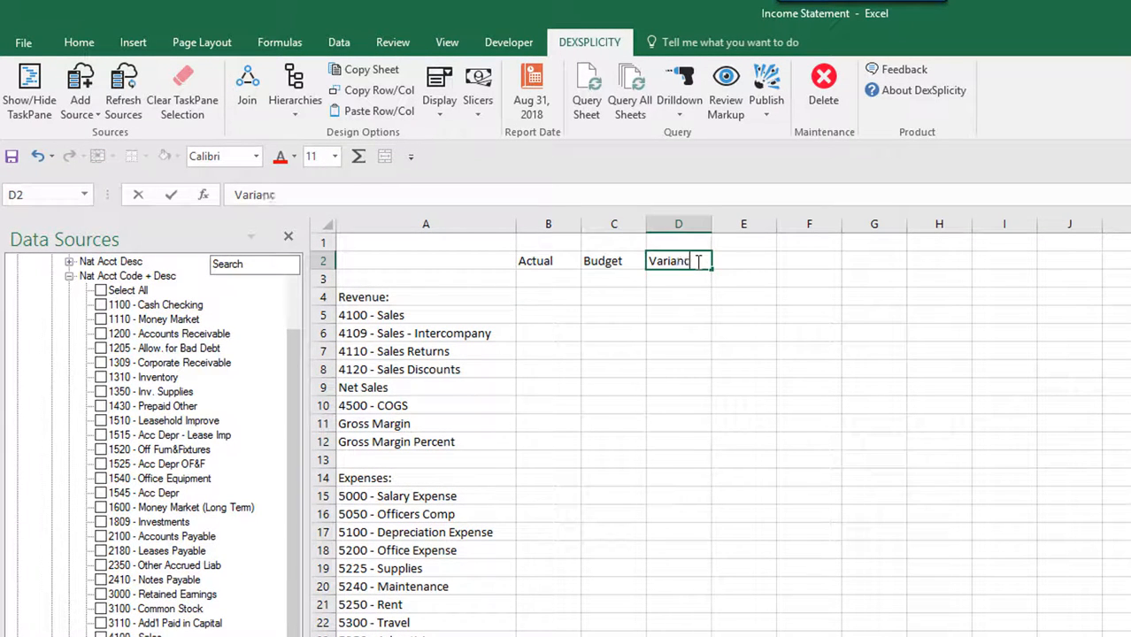
{"action": "type", "text": "e"}
{"action": "left_click", "coordinate": [677, 317]}
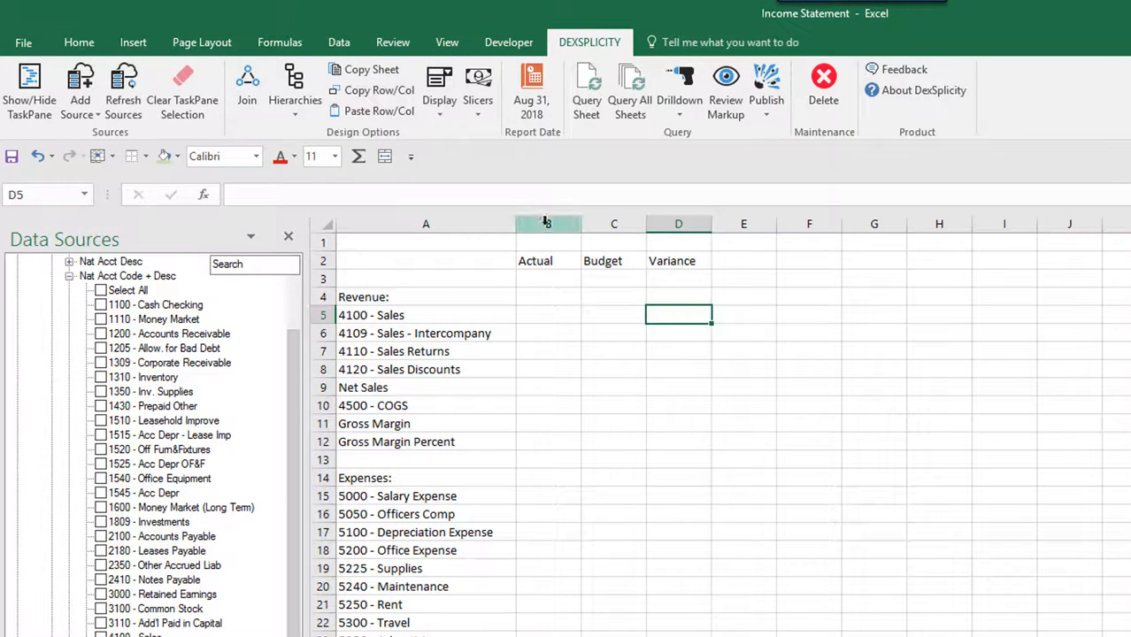
Apply the versions ACTUAL and Budget to columns B and C, one item per column.
{"action": "left_click_drag", "start_coordinate": [546, 222], "coordinate": [618, 220]}
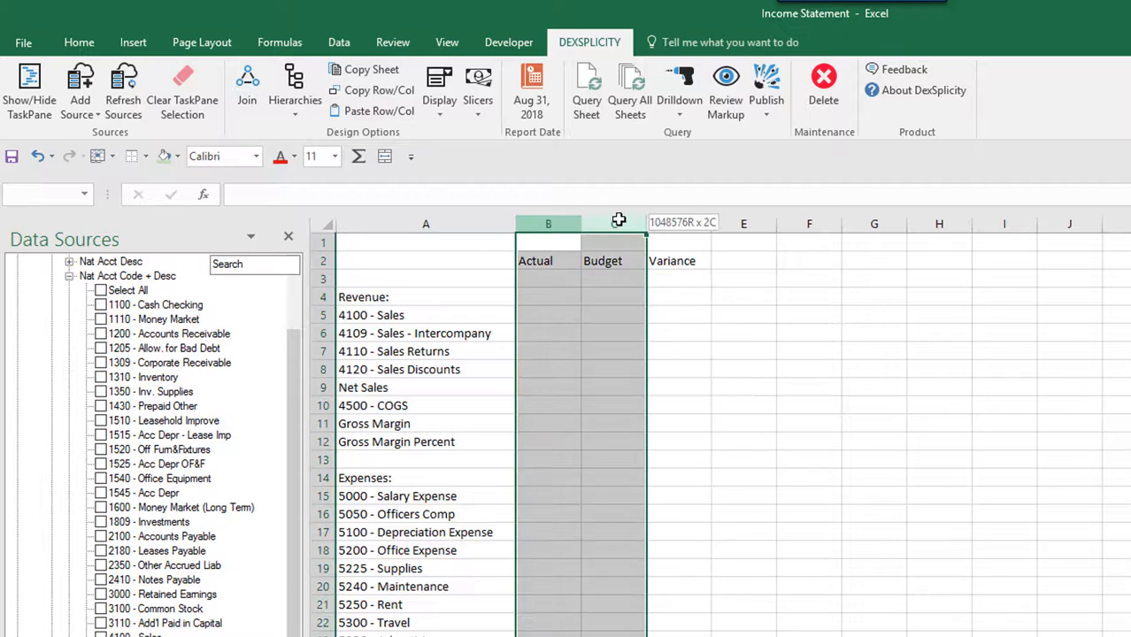
{"action": "left_click", "coordinate": [69, 277]}
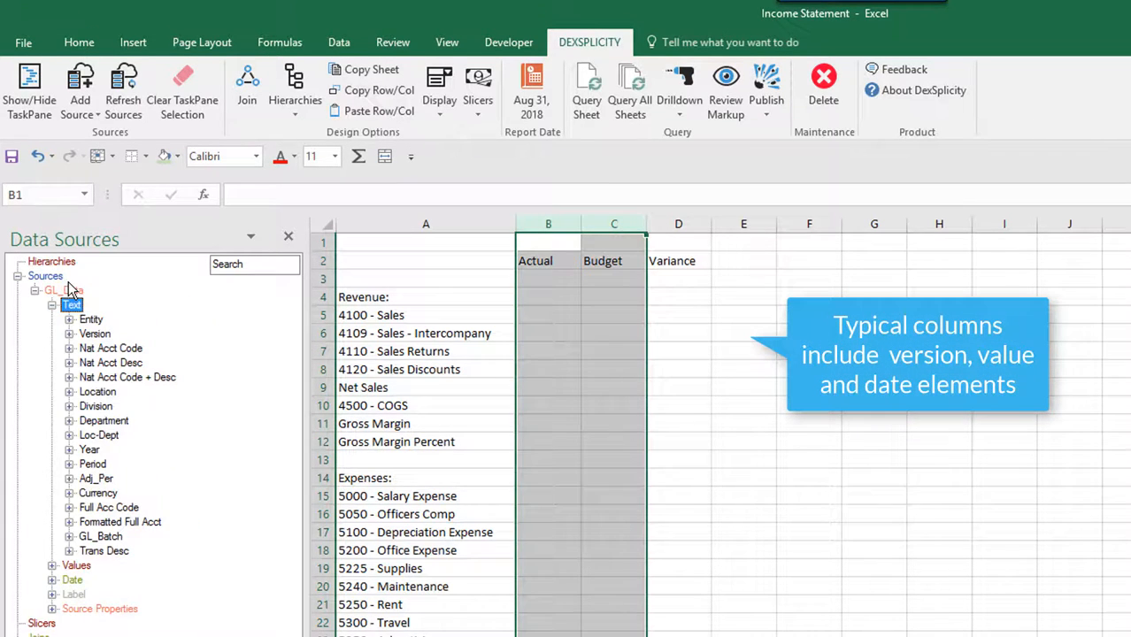
{"action": "left_click", "coordinate": [69, 333]}
{"action": "left_click", "coordinate": [100, 363]}
{"action": "left_click", "coordinate": [100, 376]}
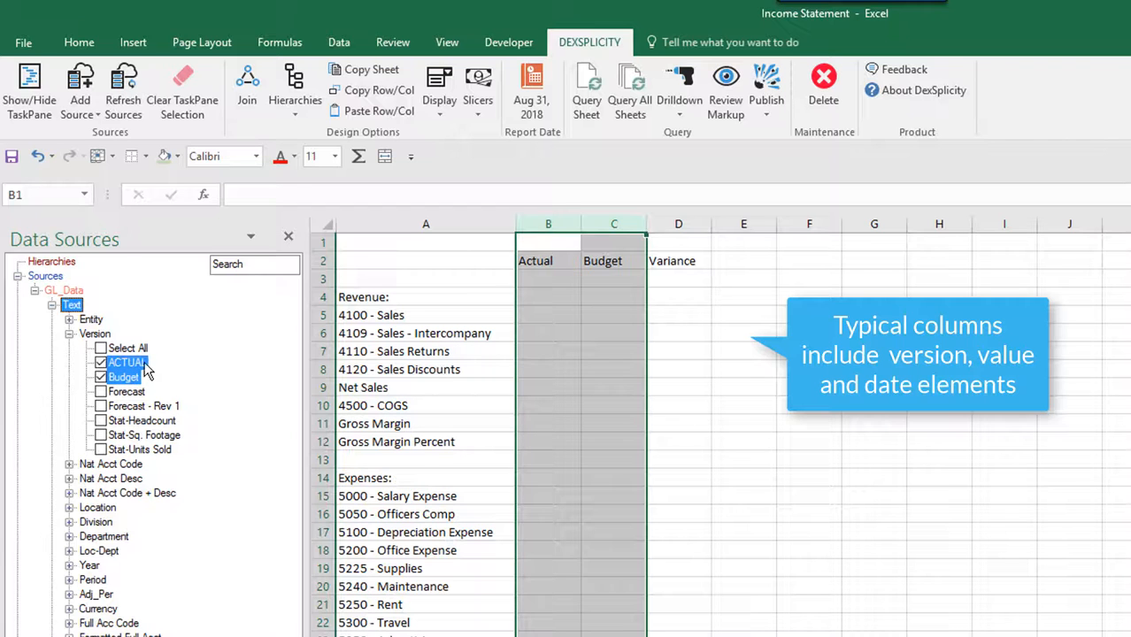
{"action": "left_click_drag", "start_coordinate": [146, 370], "coordinate": [532, 351]}
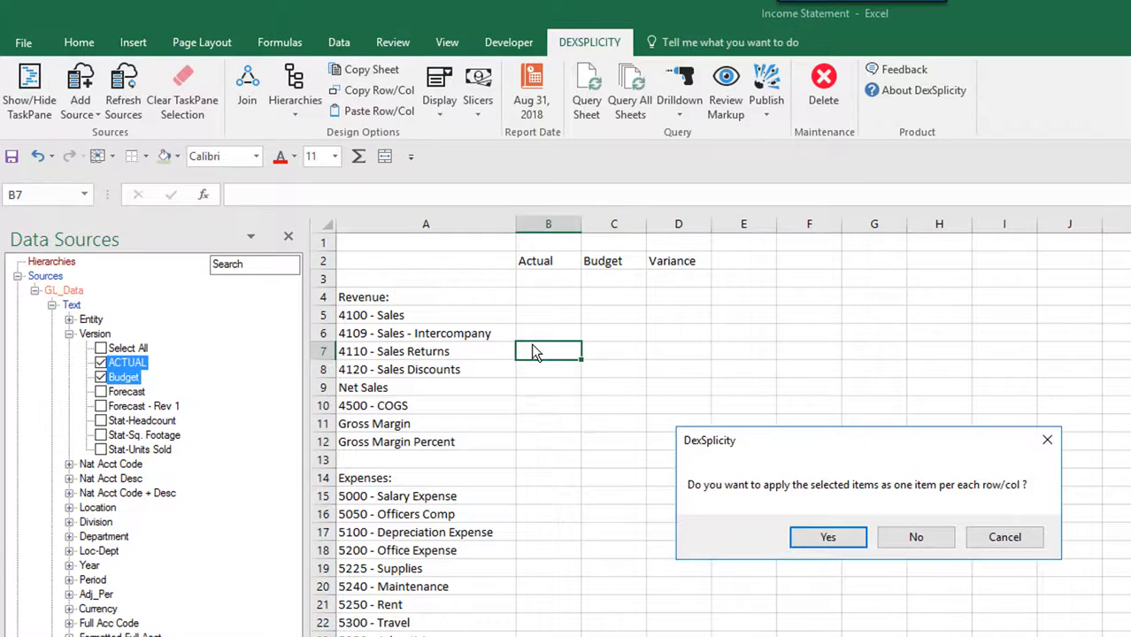
{"action": "left_click", "coordinate": [828, 537]}
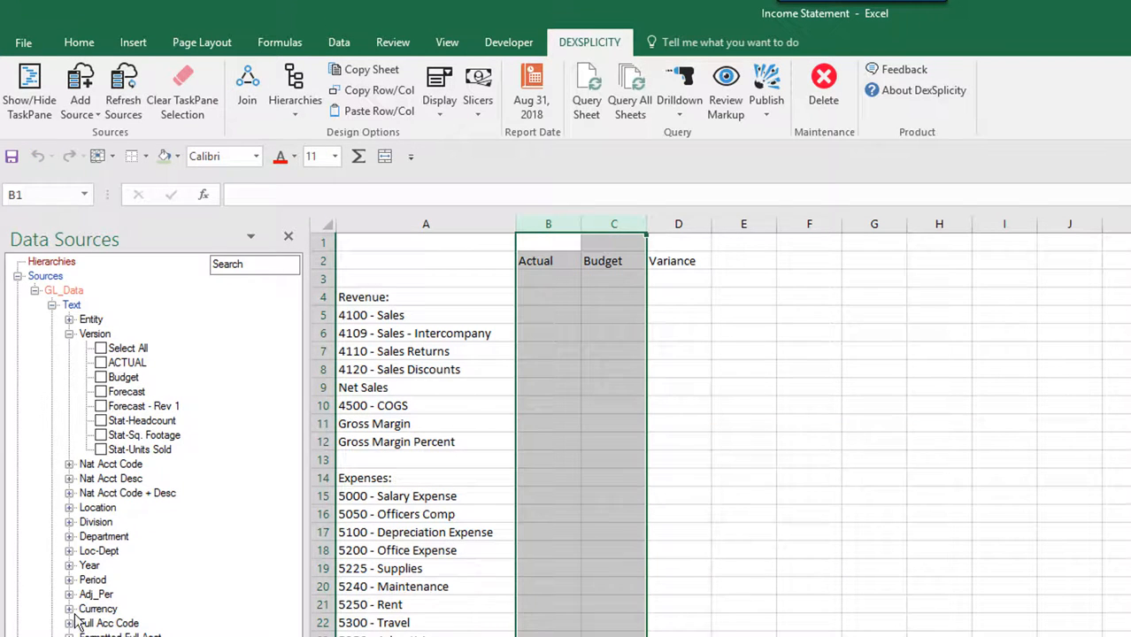
Apply the Sum of Rpt_Amount from the GL_Data values to columns B and C.
{"action": "left_click", "coordinate": [69, 336]}
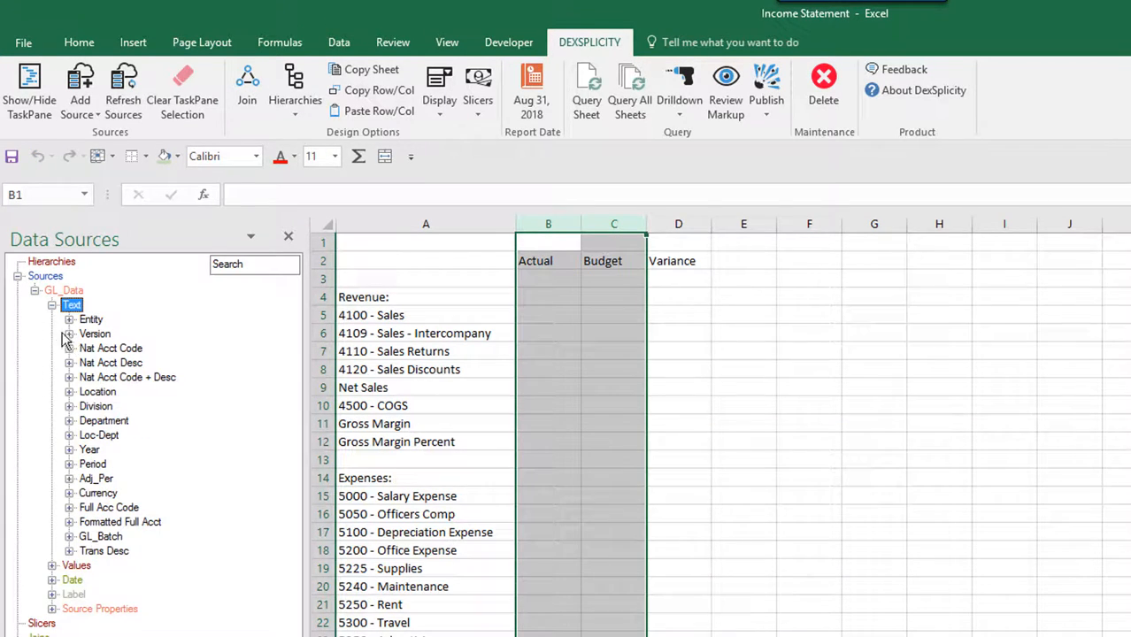
{"action": "left_click", "coordinate": [53, 306]}
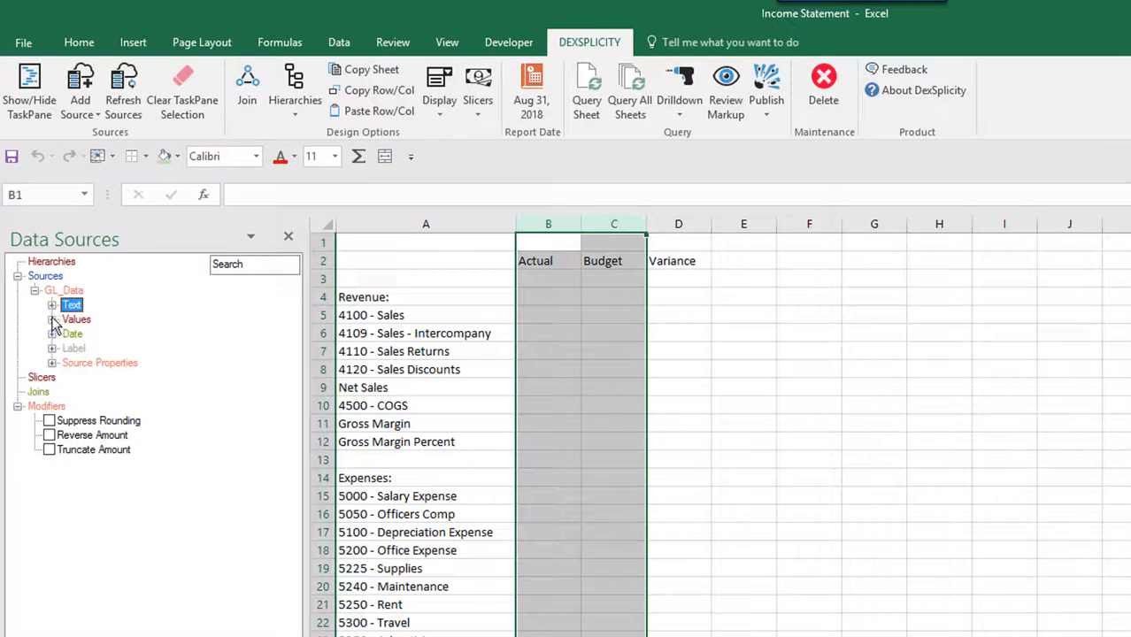
{"action": "left_click", "coordinate": [52, 320]}
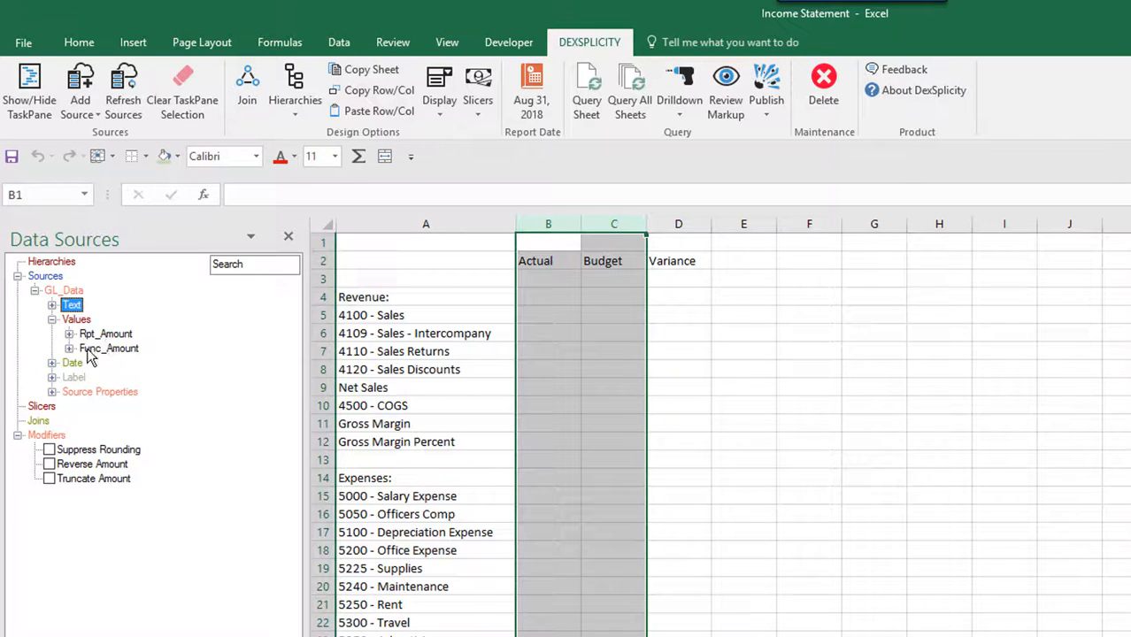
{"action": "left_click", "coordinate": [69, 334]}
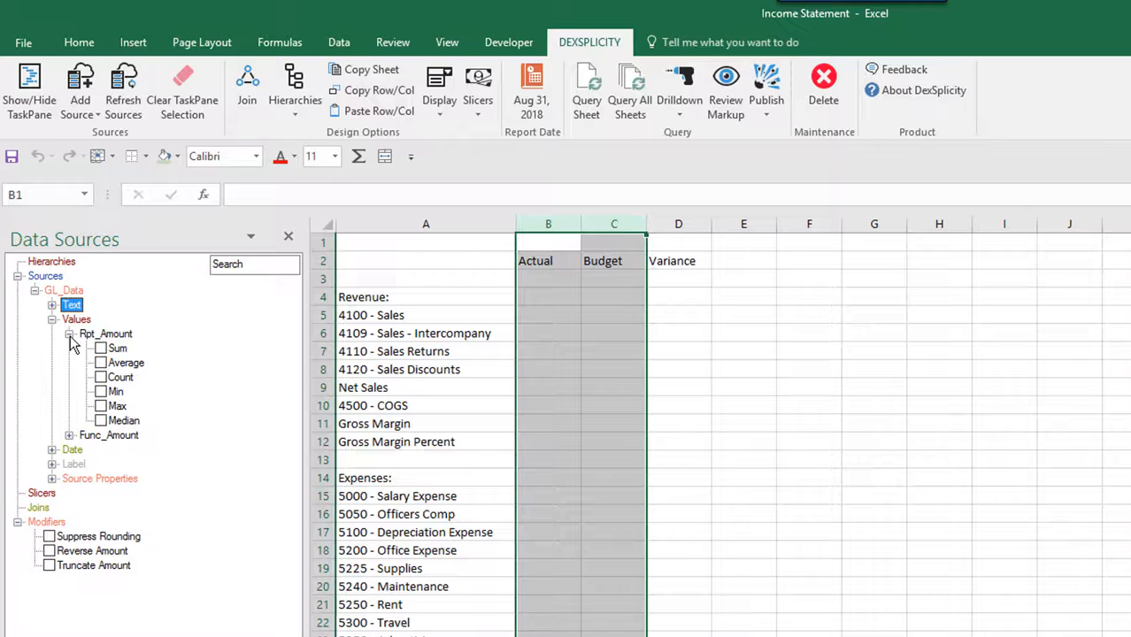
{"action": "left_click", "coordinate": [119, 349]}
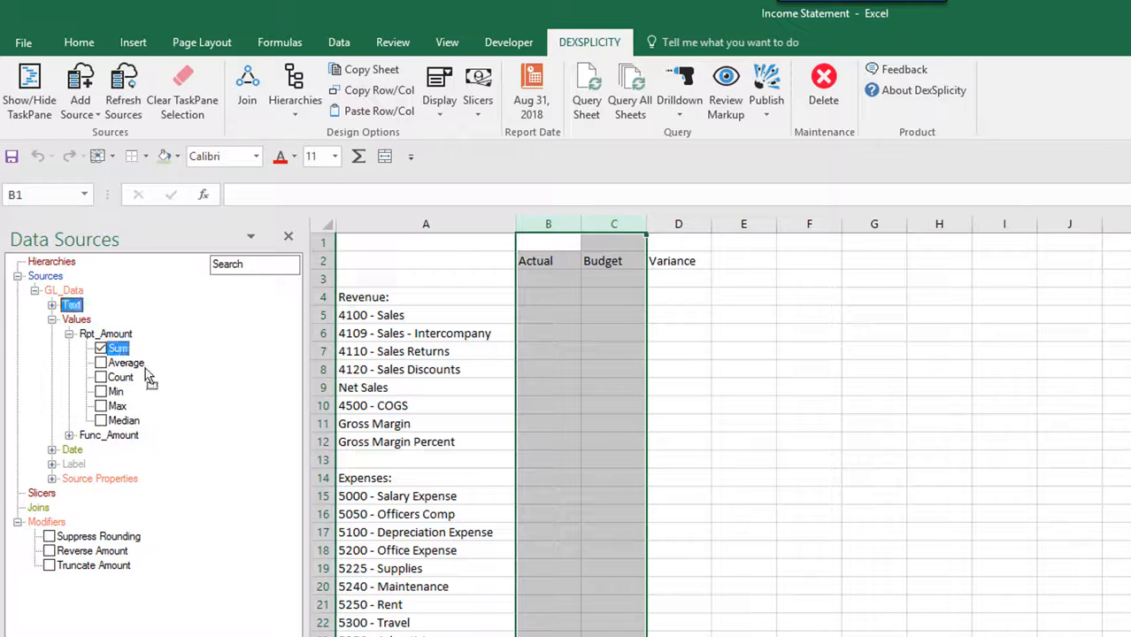
{"action": "key", "text": "ctrl+z"}
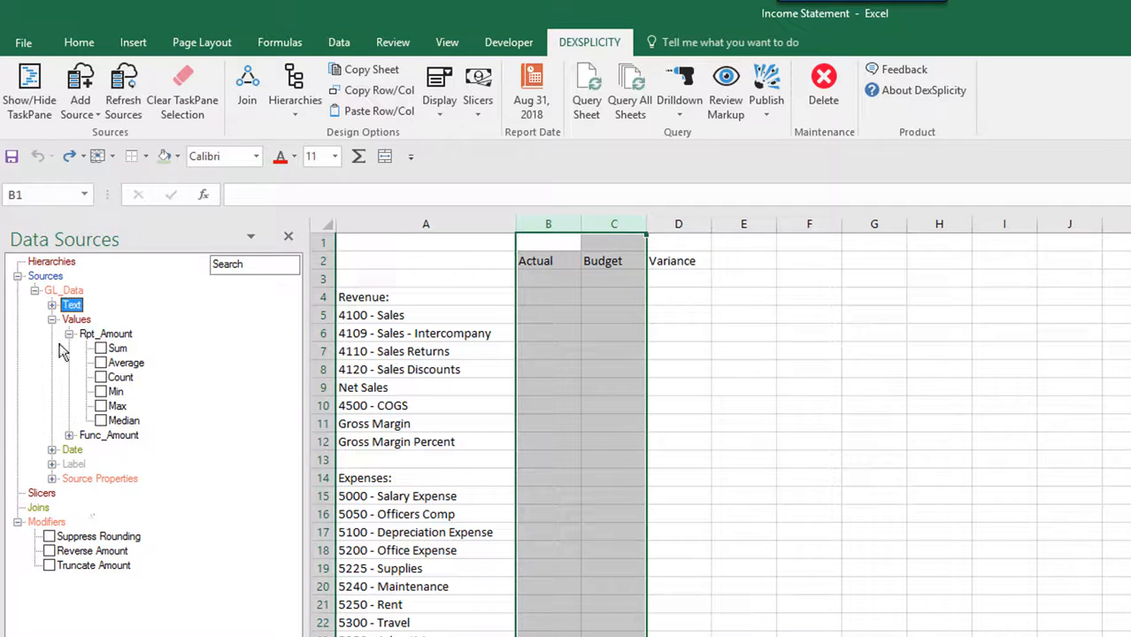
Apply the Current Month context of Apply Date to columns B and C.
{"action": "left_click", "coordinate": [52, 320]}
{"action": "left_click", "coordinate": [52, 335]}
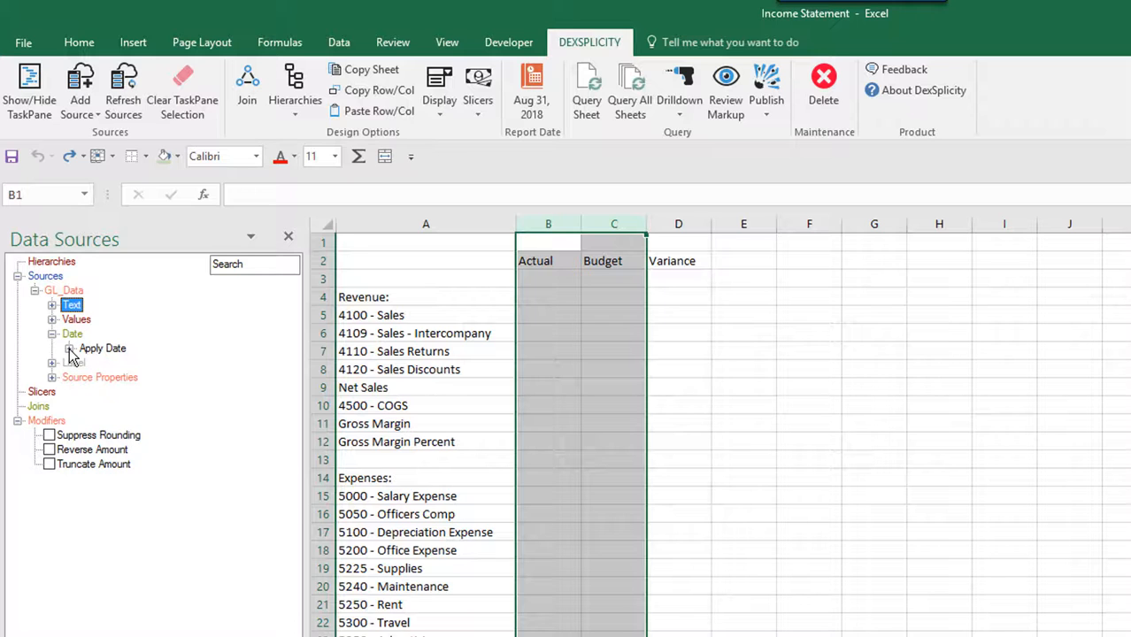
{"action": "left_click", "coordinate": [69, 348]}
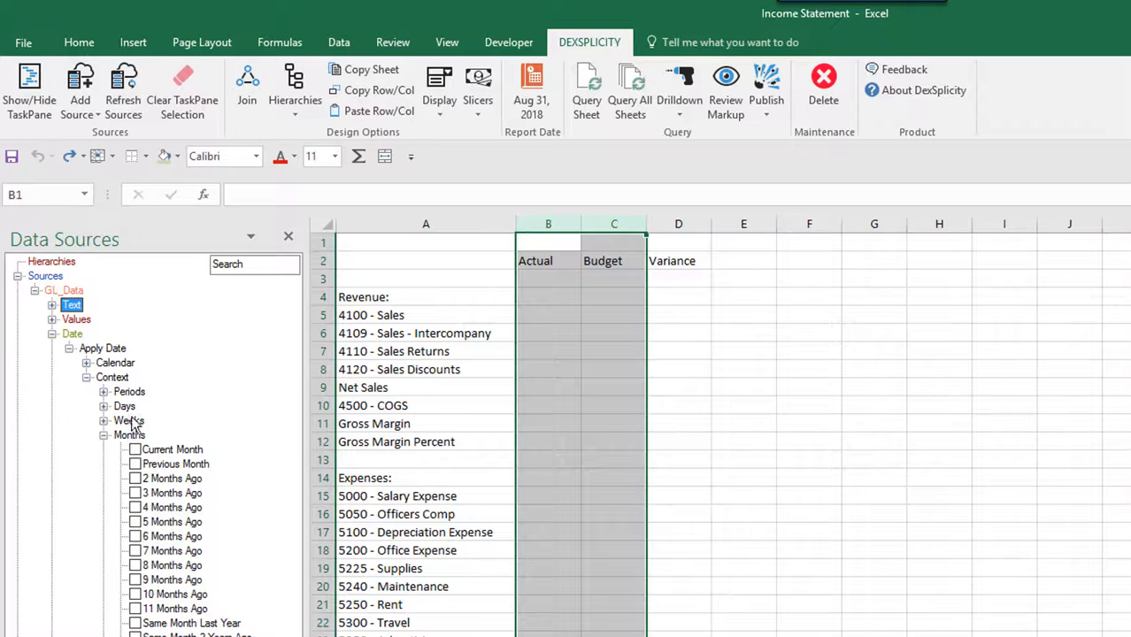
{"action": "left_click", "coordinate": [138, 452]}
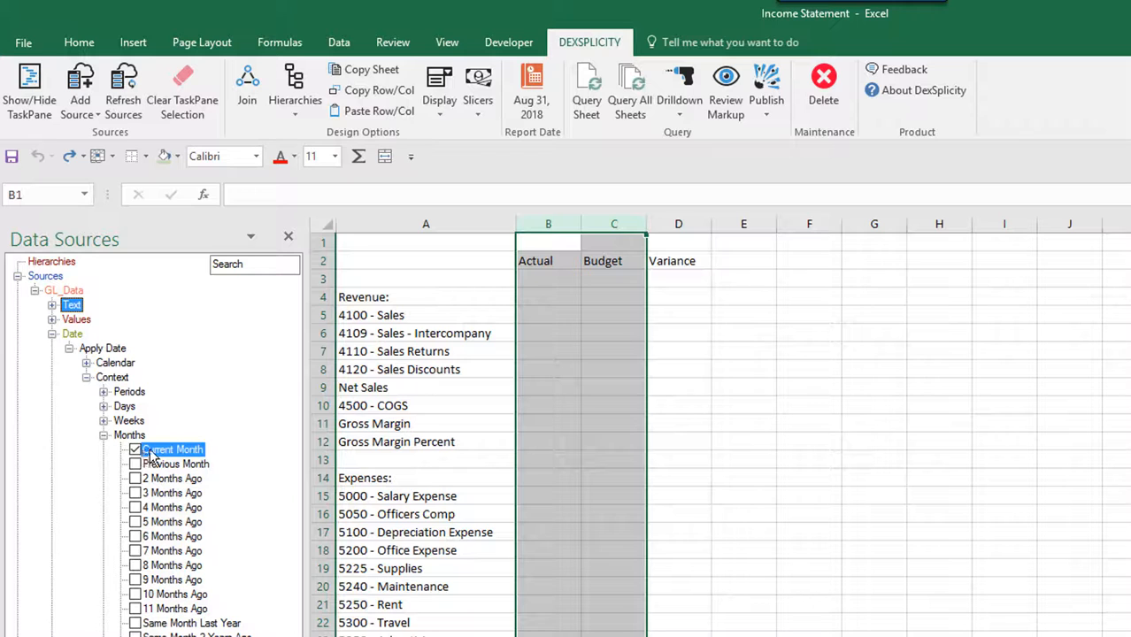
{"action": "left_click", "coordinate": [157, 453]}
{"action": "left_click_drag", "start_coordinate": [157, 454], "coordinate": [618, 420]}
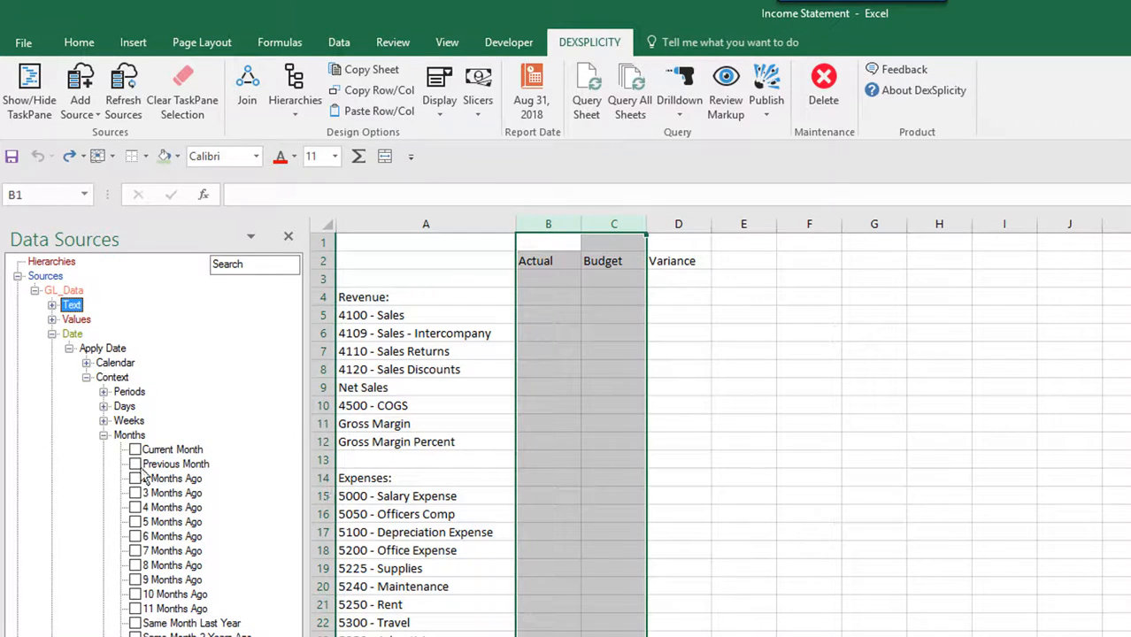
Examine the period contexts and fixed calendar years offered for Apply Date.
{"action": "left_click", "coordinate": [103, 392]}
{"action": "left_click", "coordinate": [104, 394]}
{"action": "left_click", "coordinate": [85, 364]}
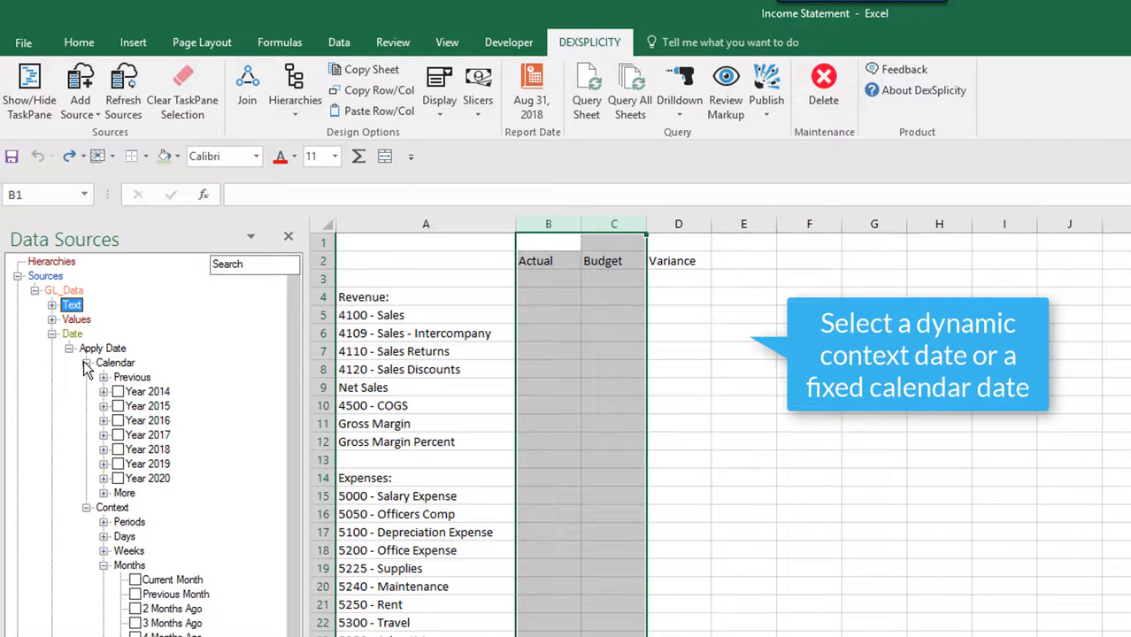
{"action": "left_click", "coordinate": [86, 364]}
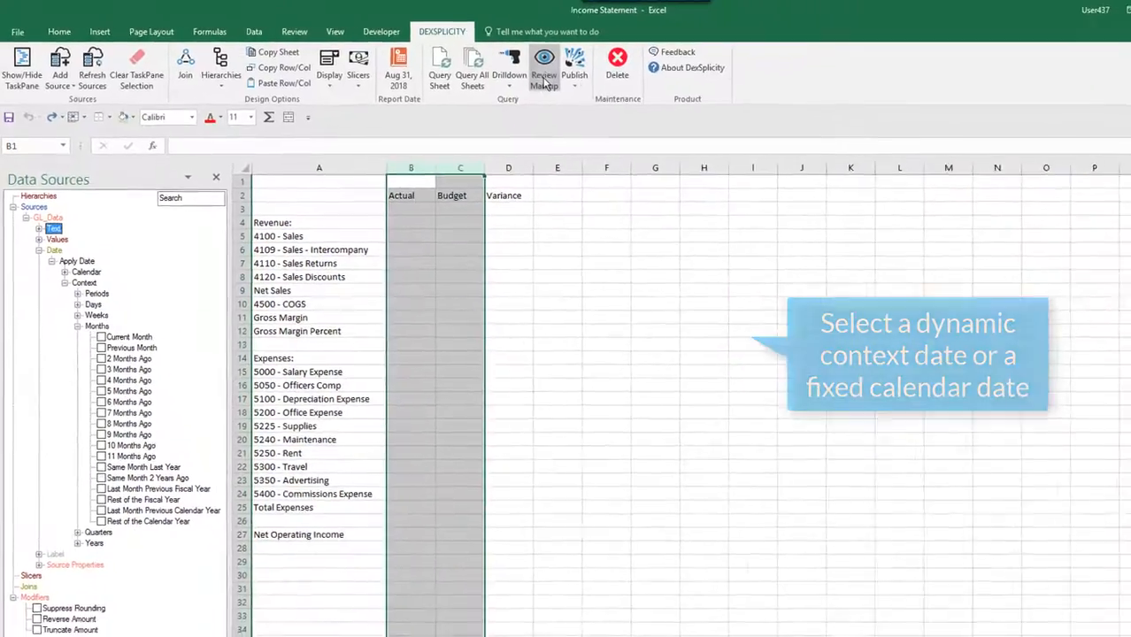
Review the markup applied to column B and to the account rows 5 and 6.
{"action": "left_click", "coordinate": [544, 80]}
{"action": "left_click", "coordinate": [404, 168]}
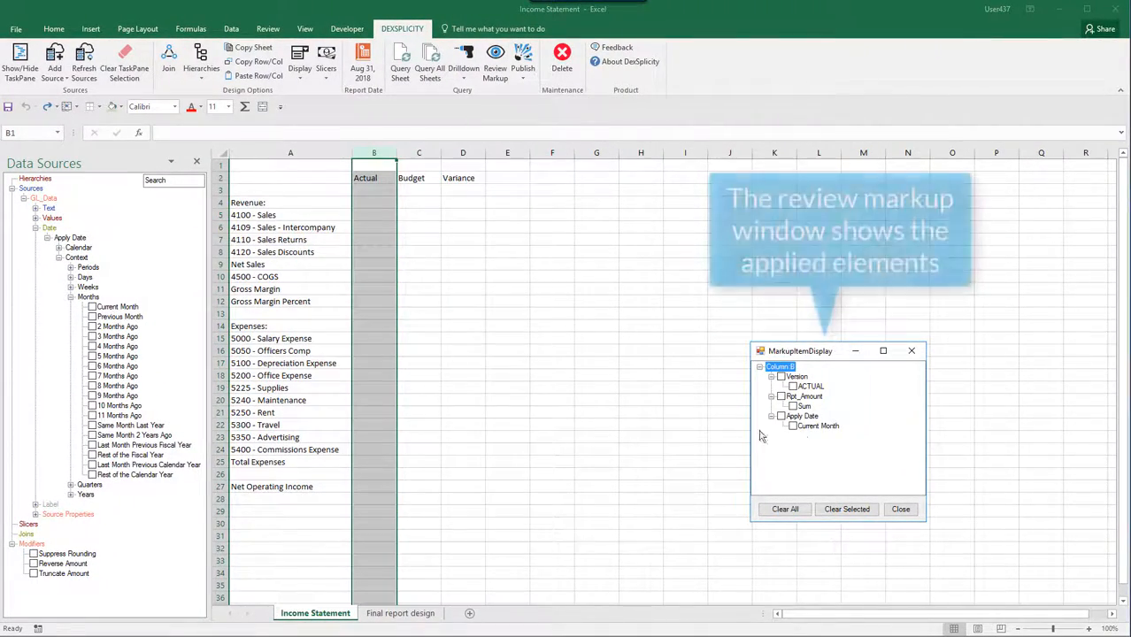
{"action": "left_click", "coordinate": [219, 215]}
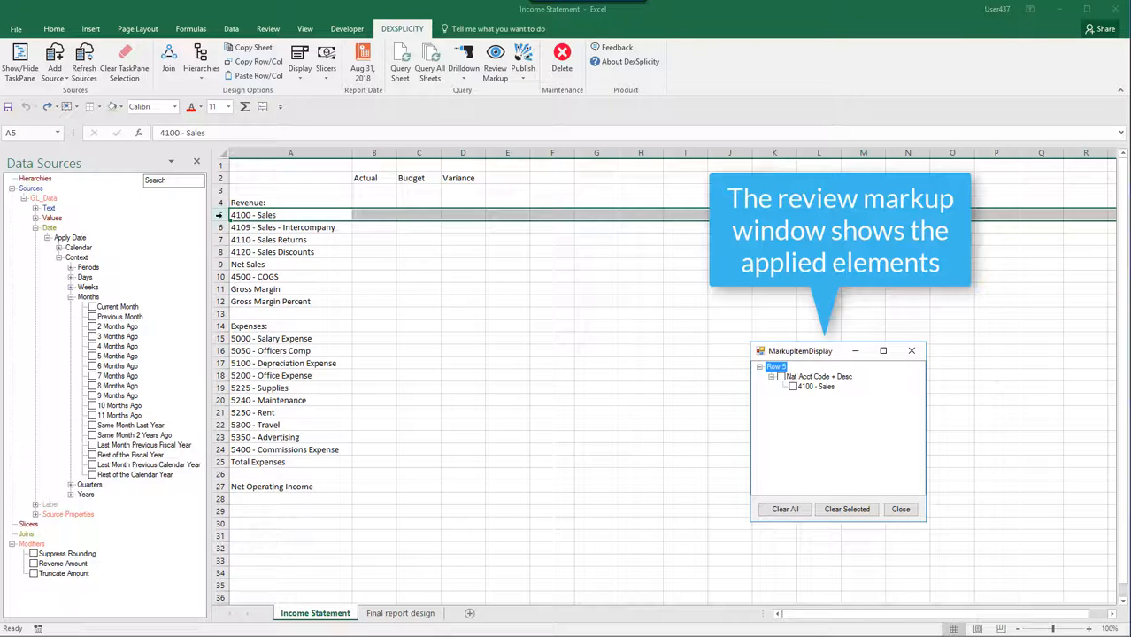
{"action": "left_click", "coordinate": [218, 228]}
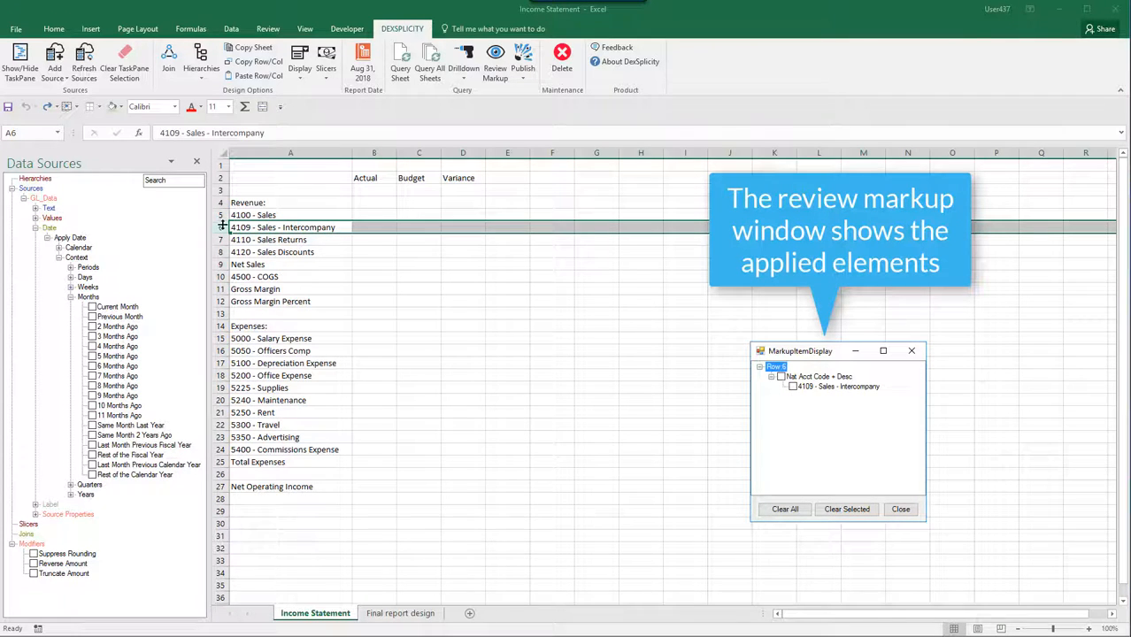
{"action": "left_click", "coordinate": [900, 509]}
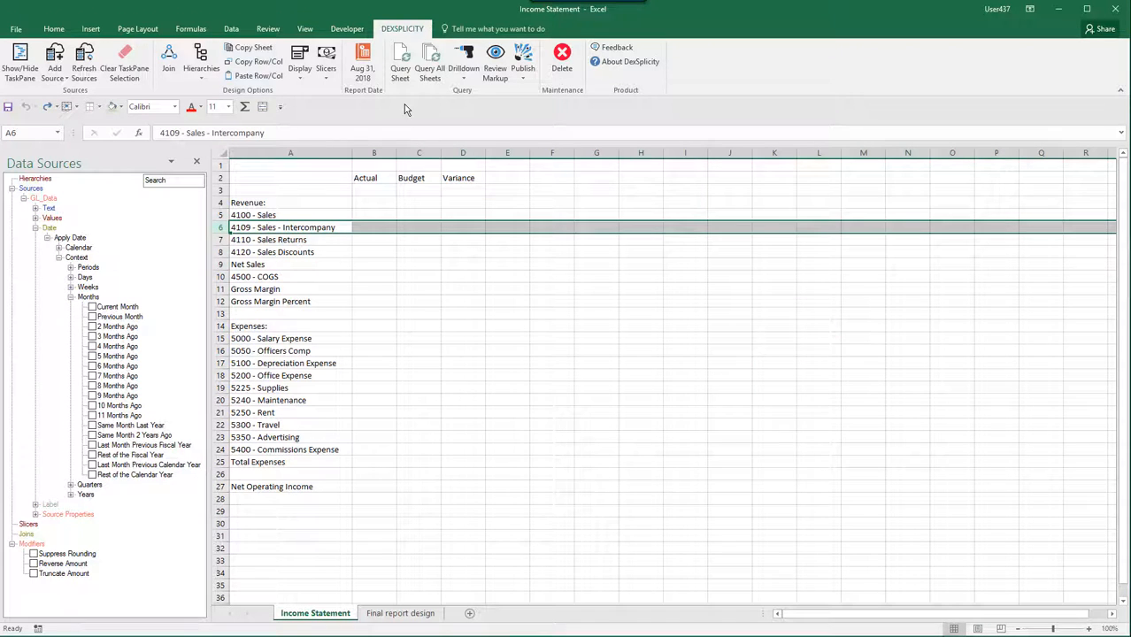
Set the report date to May 31, 2018 and query the sheet's data.
{"action": "left_click", "coordinate": [370, 77]}
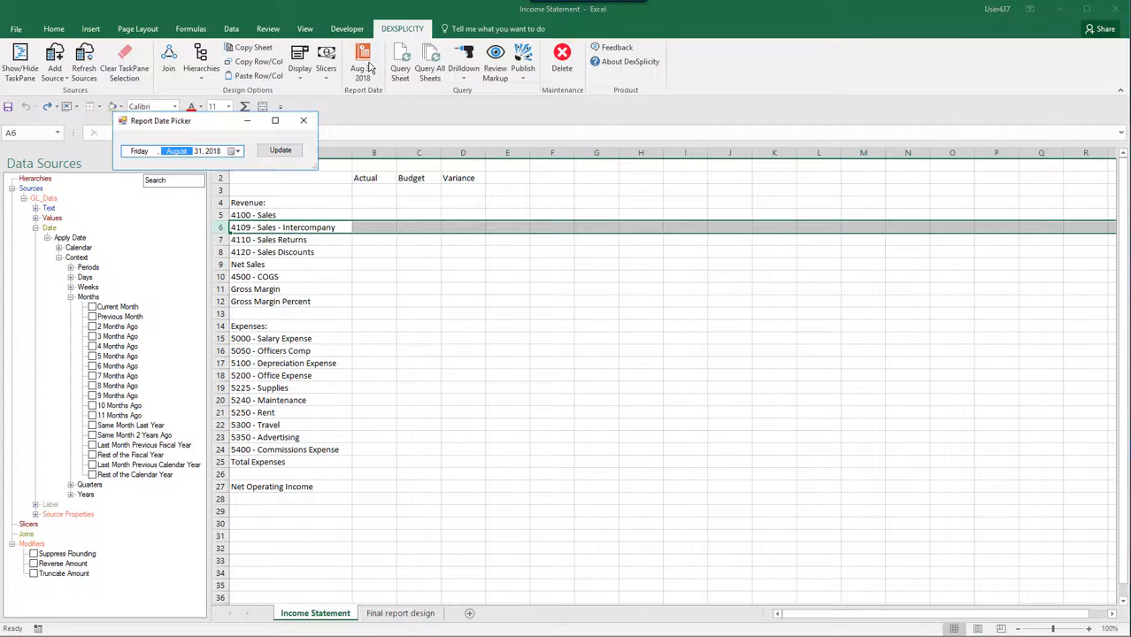
{"action": "left_click", "coordinate": [237, 151]}
{"action": "left_click", "coordinate": [128, 168]}
{"action": "left_click", "coordinate": [128, 169]}
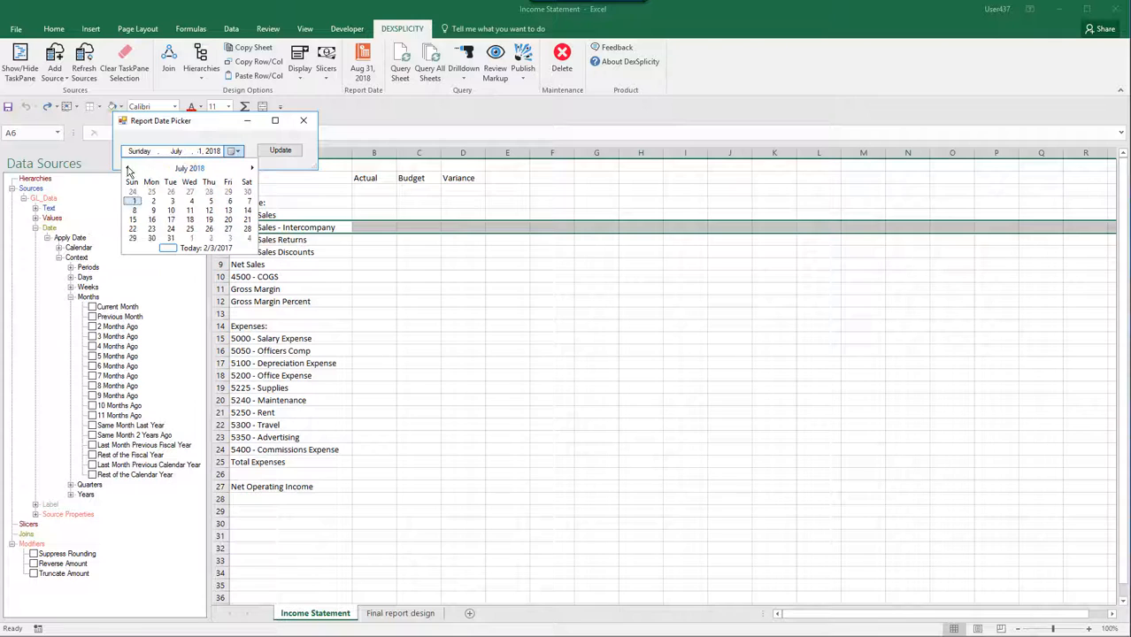
{"action": "left_click", "coordinate": [127, 169]}
{"action": "left_click", "coordinate": [209, 229]}
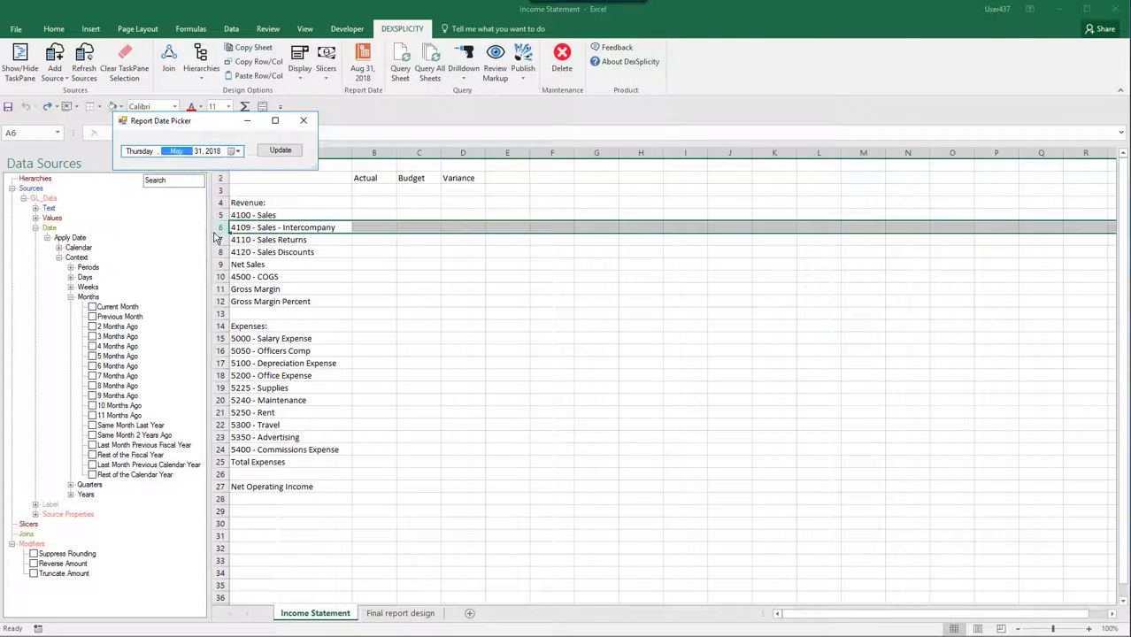
{"action": "left_click", "coordinate": [280, 151]}
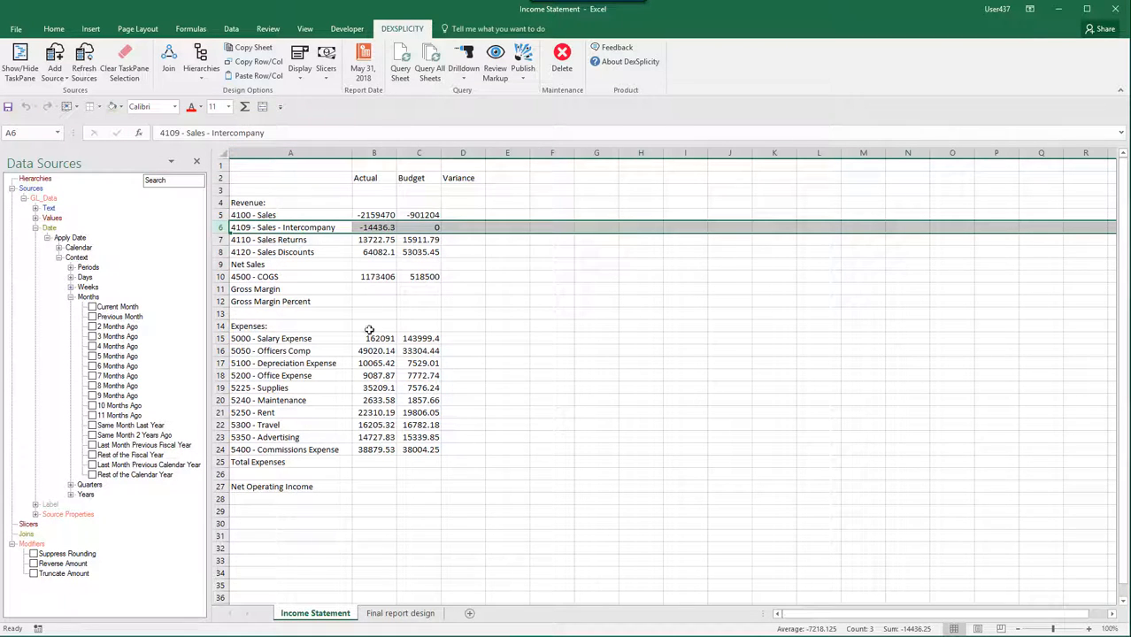
Format columns B to D as Accounting with 0 decimal places and no currency symbol.
{"action": "left_click_drag", "start_coordinate": [374, 153], "coordinate": [465, 156]}
{"action": "right_click", "coordinate": [459, 217]}
{"action": "left_click", "coordinate": [503, 346]}
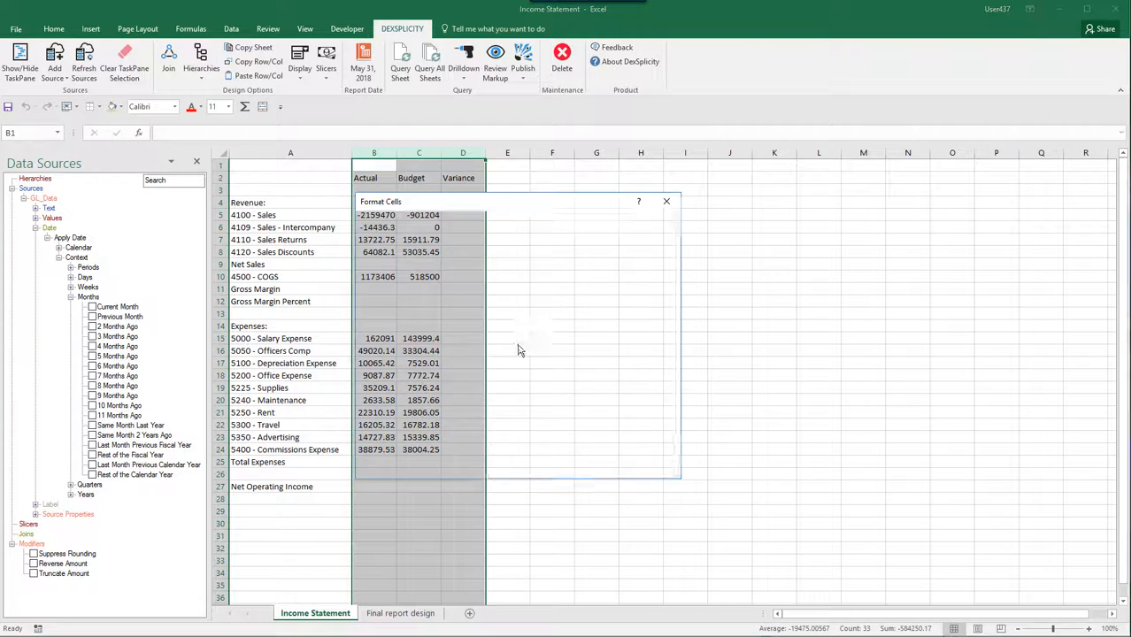
{"action": "left_click", "coordinate": [385, 274]}
{"action": "left_click", "coordinate": [571, 292]}
{"action": "left_click", "coordinate": [496, 304]}
{"action": "left_click", "coordinate": [529, 280]}
{"action": "left_click", "coordinate": [529, 280]}
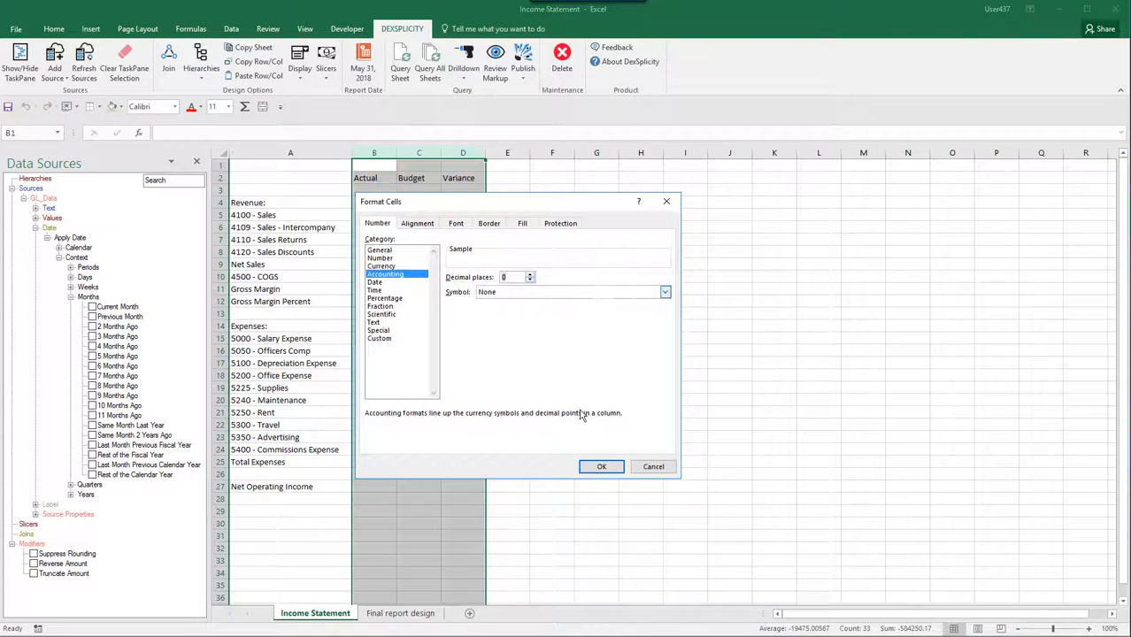
{"action": "left_click", "coordinate": [601, 466]}
Apply the Reverse Amount modifier to revenue rows 5 to 8 and query the sheet again.
{"action": "left_click_drag", "start_coordinate": [363, 216], "coordinate": [432, 251]}
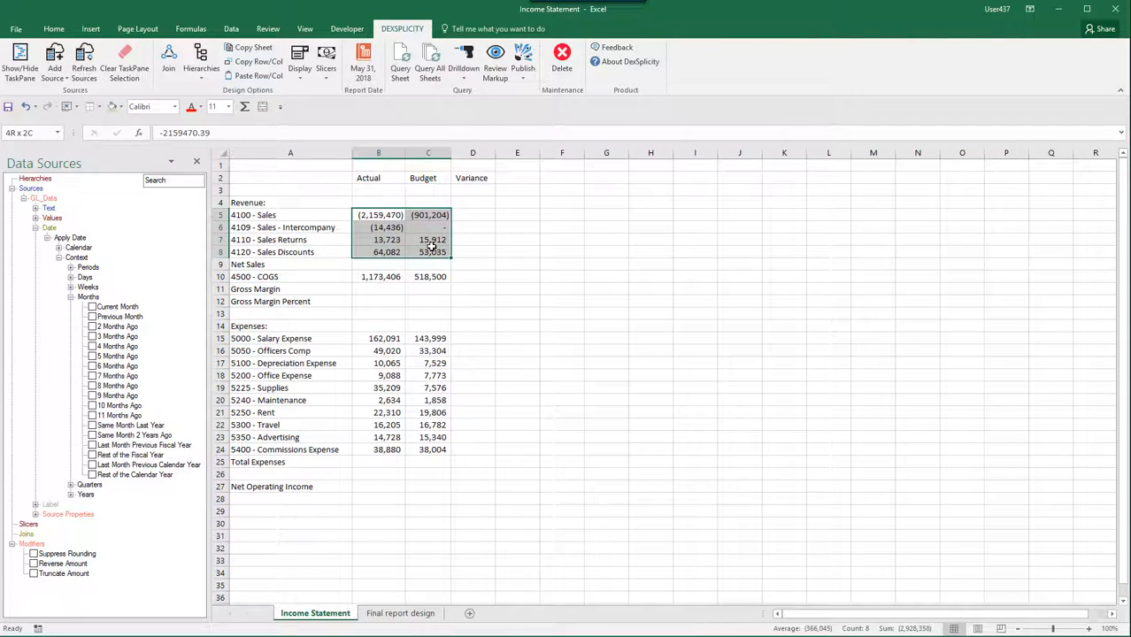
{"action": "left_click_drag", "start_coordinate": [221, 215], "coordinate": [221, 251]}
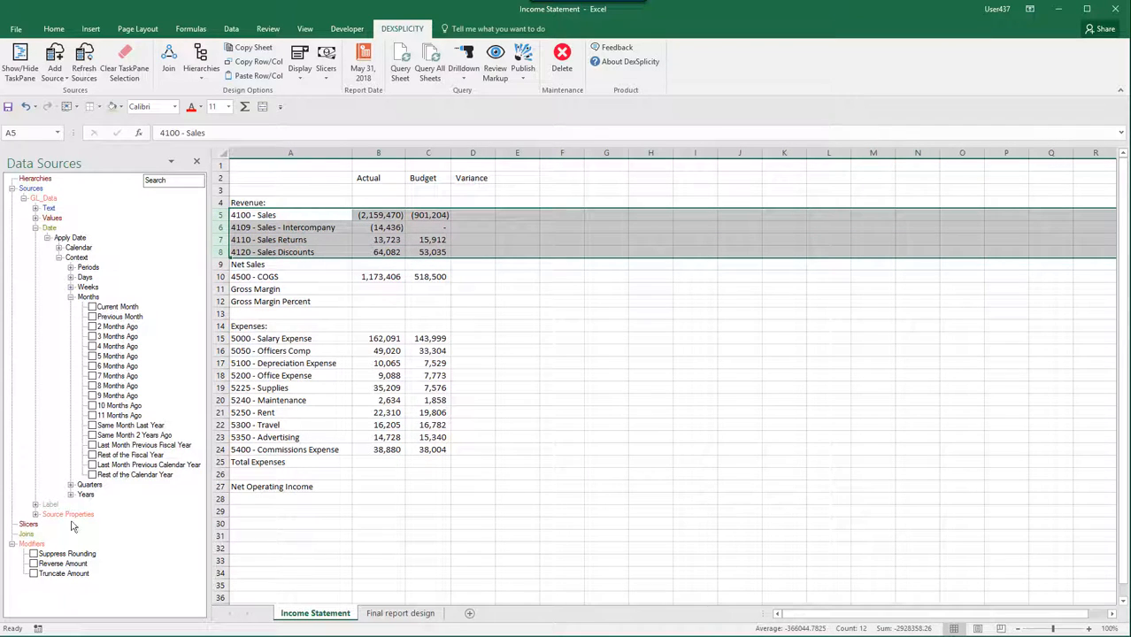
{"action": "left_click", "coordinate": [34, 563]}
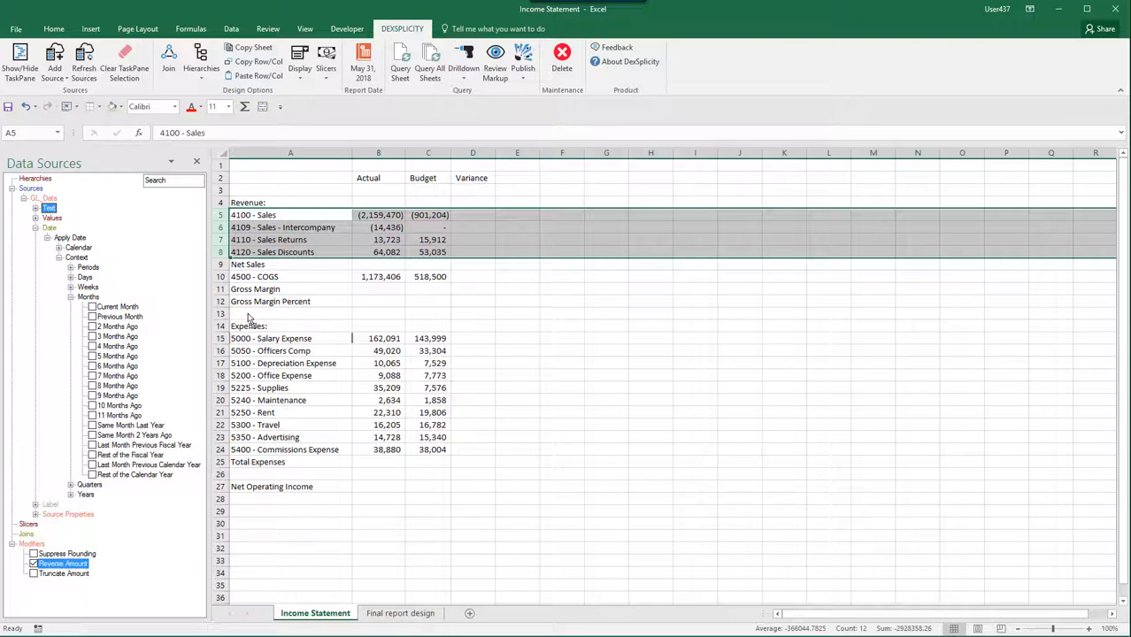
{"action": "key", "text": "ctrl+z"}
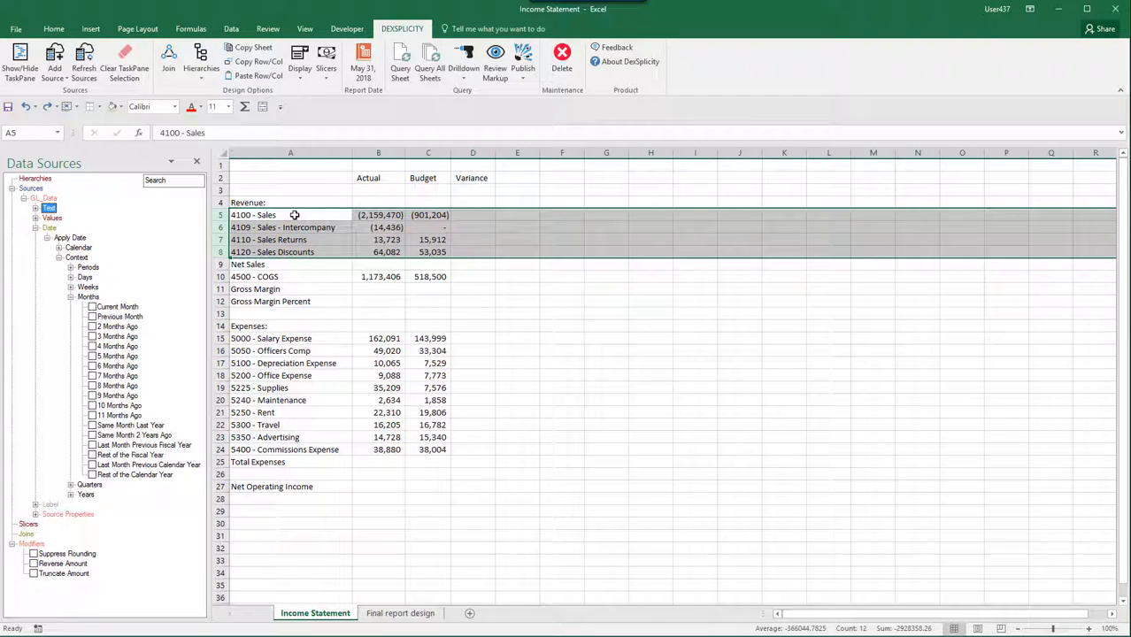
{"action": "left_click", "coordinate": [403, 69]}
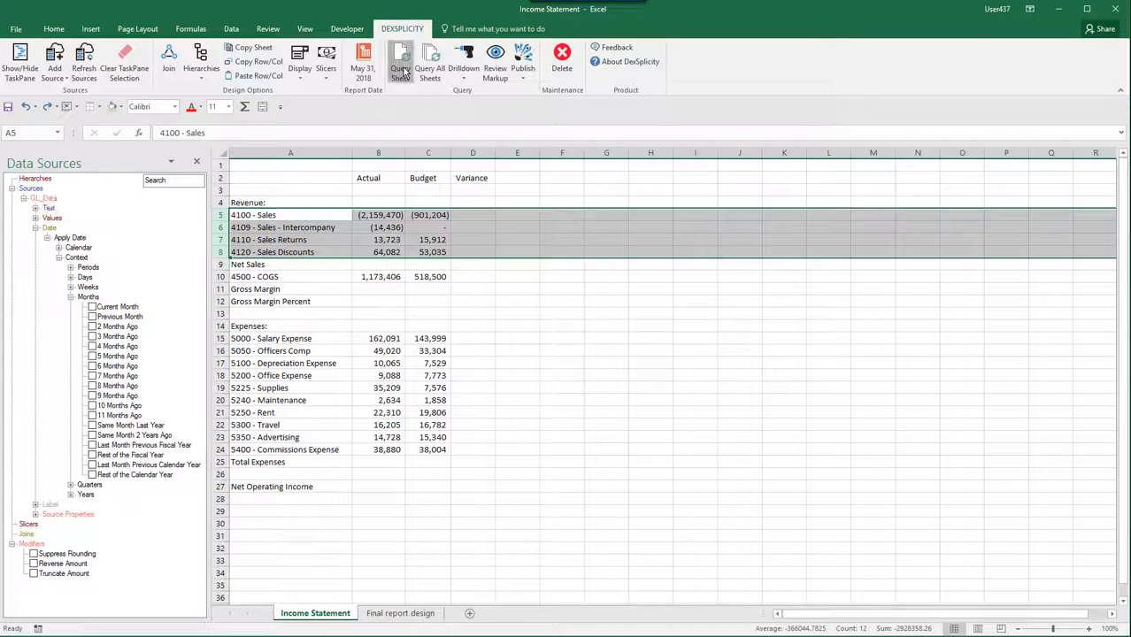
Total the Net Sales row in cell B9 with AutoSum and a top border, and fill it across to D9.
{"action": "left_click", "coordinate": [374, 263]}
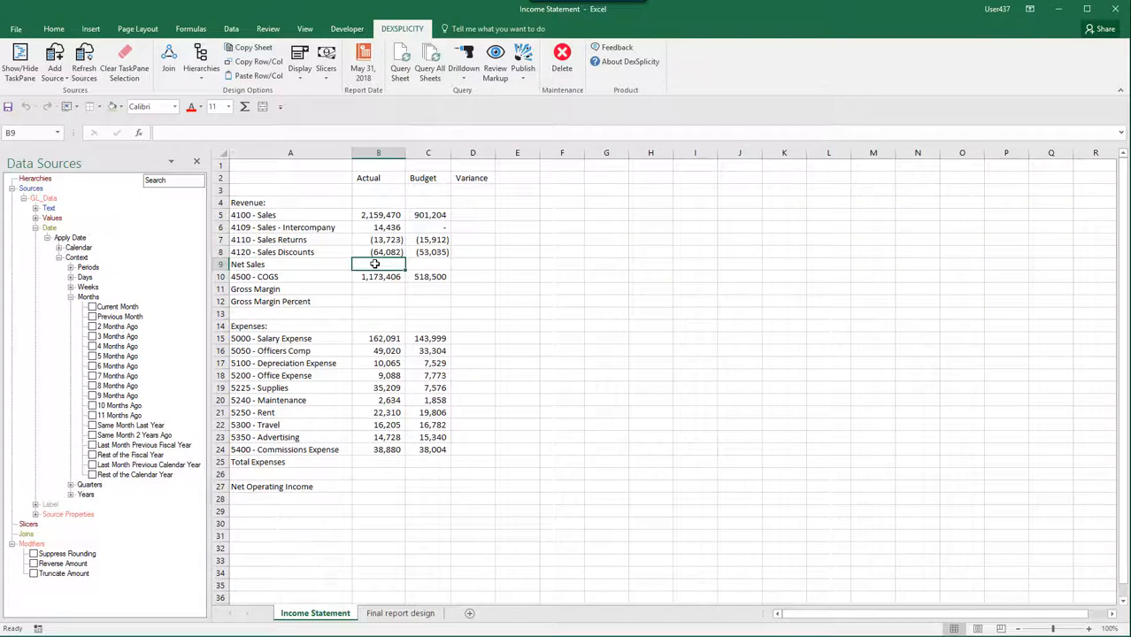
{"action": "left_click", "coordinate": [54, 29]}
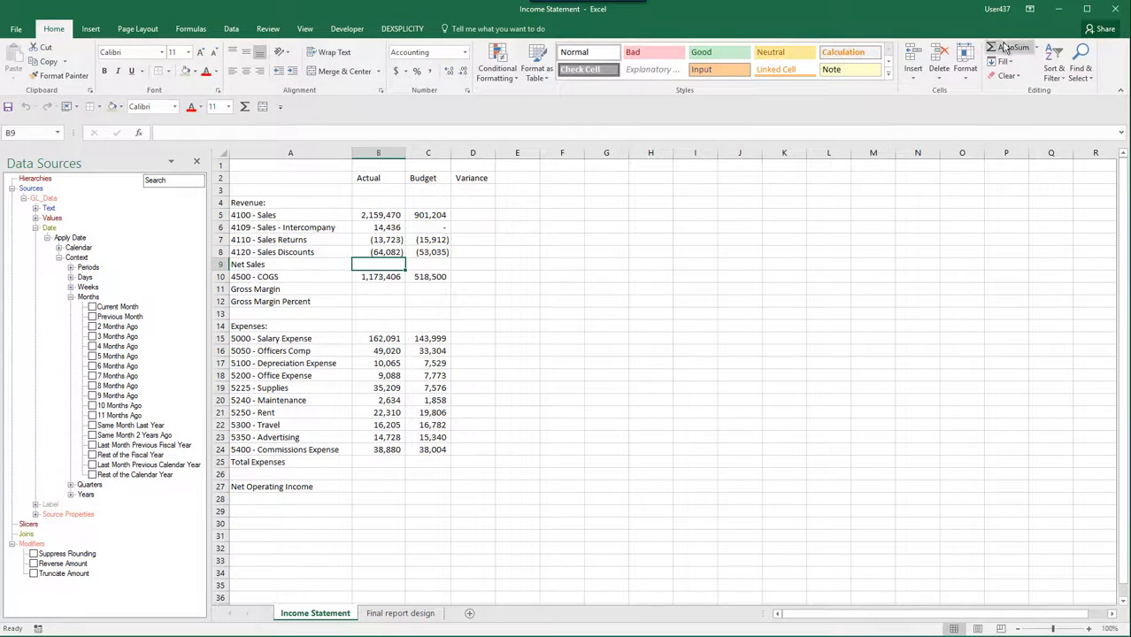
{"action": "left_click", "coordinate": [1004, 47]}
{"action": "left_click", "coordinate": [1004, 47]}
{"action": "left_click_drag", "start_coordinate": [404, 272], "coordinate": [478, 265]}
Calculate the revenue variance as =B5-C5 in D5 and fill the formula down the Variance column.
{"action": "left_click", "coordinate": [475, 215]}
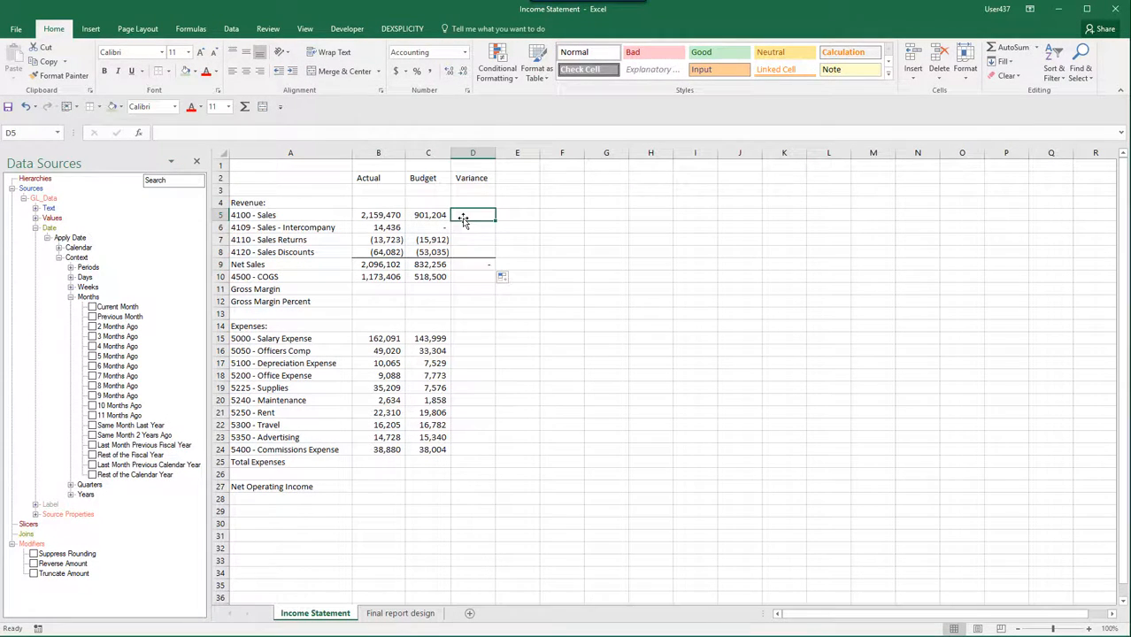
{"action": "type", "text": "="}
{"action": "left_click", "coordinate": [380, 215]}
{"action": "type", "text": "-"}
{"action": "left_click", "coordinate": [430, 215]}
{"action": "key", "text": "Return"}
{"action": "left_click_drag", "start_coordinate": [475, 215], "coordinate": [479, 300]}
{"action": "key", "text": "ctrl+d"}
Enter =C10-B10 as the COGS variance in D10 and copy the D5 variance formula into D11:D12.
{"action": "left_click", "coordinate": [475, 277]}
{"action": "type", "text": "=c10-b10"}
{"action": "key", "text": "Return"}
{"action": "left_click", "coordinate": [475, 215]}
{"action": "key", "text": "ctrl+c"}
{"action": "key", "text": "ctrl+v"}
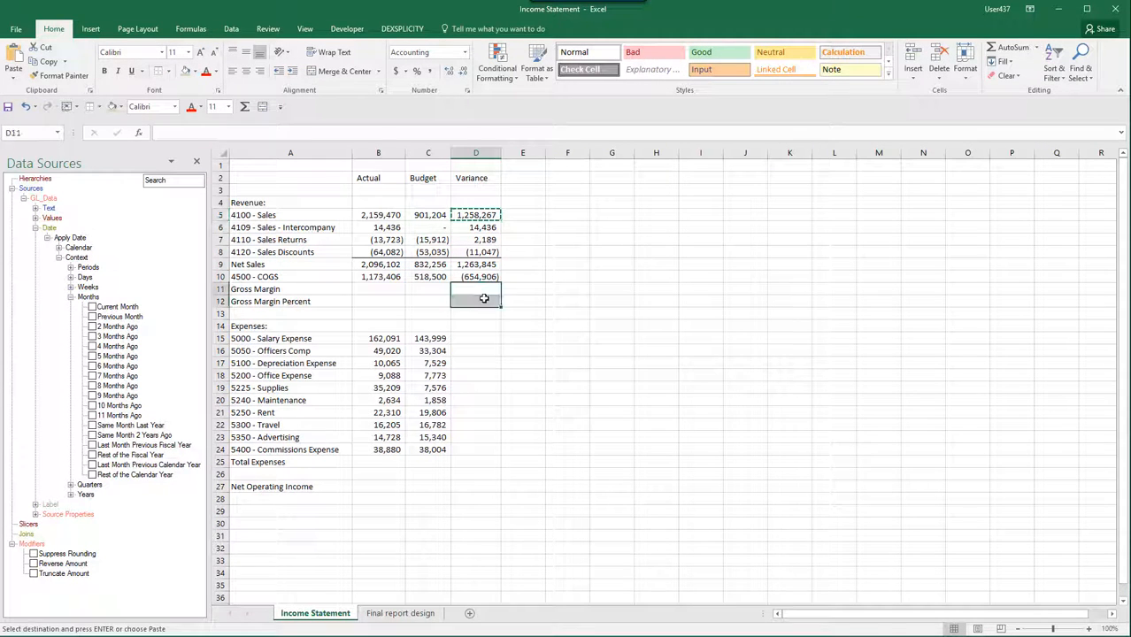
Calculate Gross Margin as =B9-B10 in B11 and fill it across the row to D11.
{"action": "left_click", "coordinate": [390, 290]}
{"action": "type", "text": "="}
{"action": "left_click", "coordinate": [381, 266]}
{"action": "type", "text": "-"}
{"action": "left_click", "coordinate": [378, 277]}
{"action": "key", "text": "ctrl+Return"}
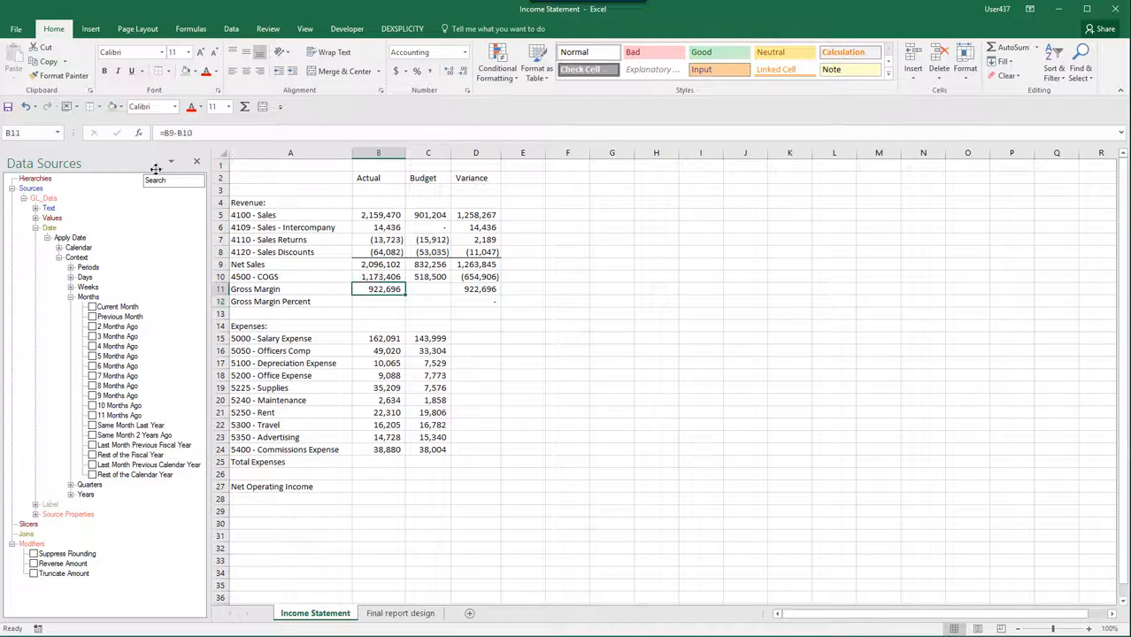
{"action": "left_click", "coordinate": [400, 301]}
{"action": "left_click_drag", "start_coordinate": [406, 297], "coordinate": [482, 302]}
Enter =B11/B9 across the Gross Margin Percent cells B12:D12 and format them as percentages with one decimal place.
{"action": "type", "text": "=b11/b9"}
{"action": "key", "text": "ctrl+Return"}
{"action": "left_click", "coordinate": [525, 511]}
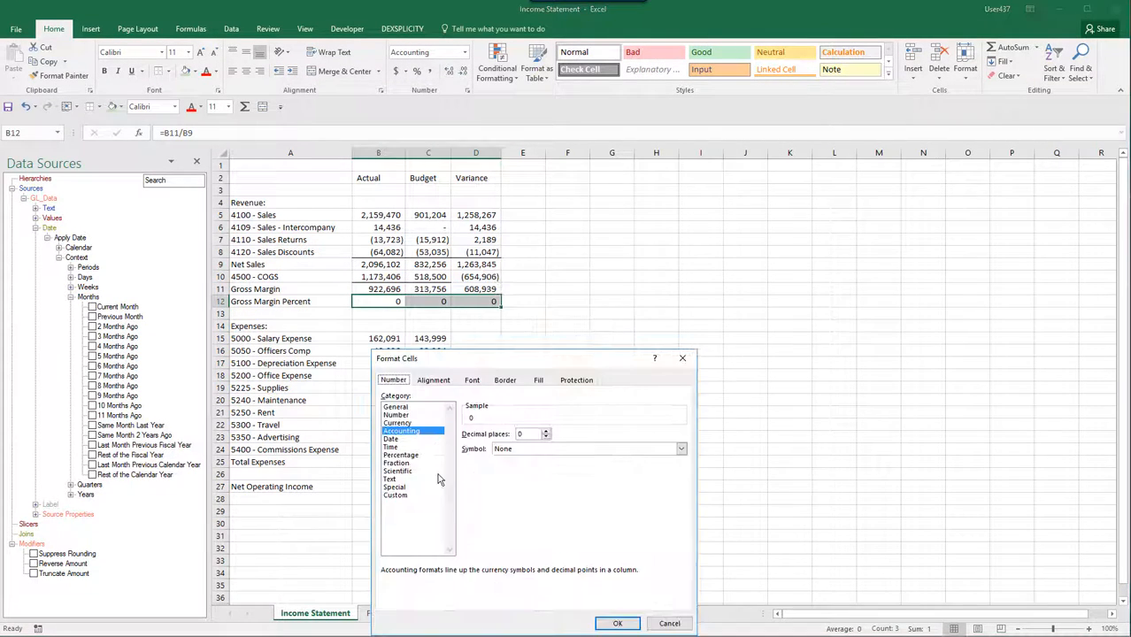
{"action": "left_click", "coordinate": [407, 414]}
{"action": "left_click", "coordinate": [550, 436]}
{"action": "key", "text": "Return"}
Calculate the expense variance as =C15-B15 in D15 and fill it down to D24.
{"action": "left_click", "coordinate": [475, 338]}
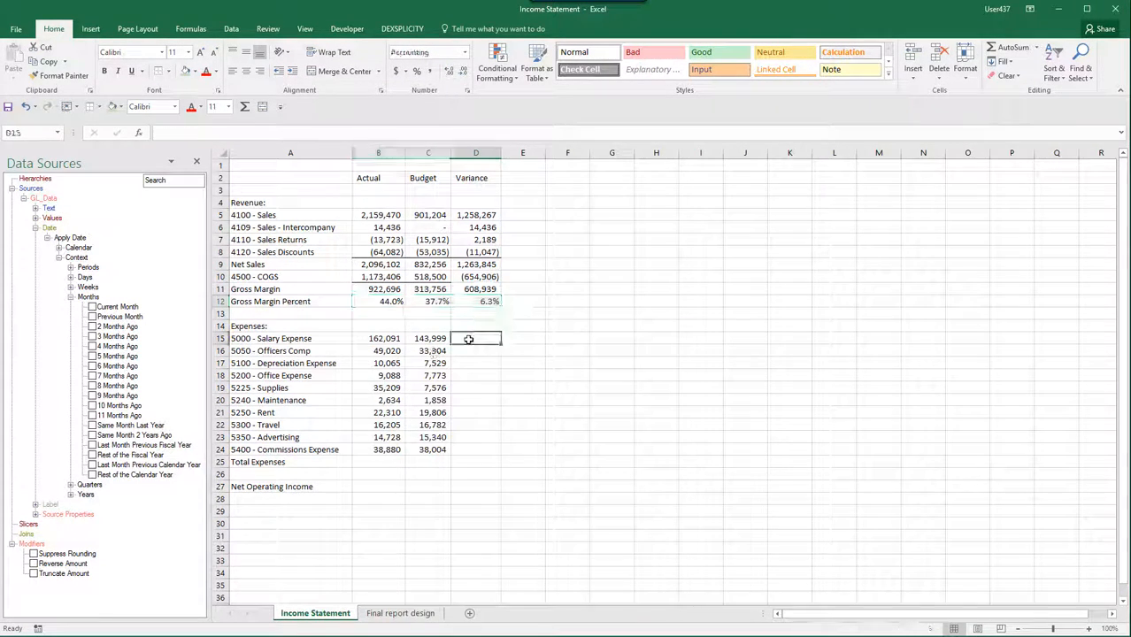
{"action": "type", "text": "="}
{"action": "left_click", "coordinate": [430, 338]}
{"action": "type", "text": "-"}
{"action": "left_click", "coordinate": [383, 338]}
{"action": "key", "text": "Return"}
{"action": "left_click", "coordinate": [497, 342]}
{"action": "double_click", "coordinate": [502, 344]}
Total the expenses in B25 with AutoSum and fill the total across to D25.
{"action": "left_click", "coordinate": [377, 461]}
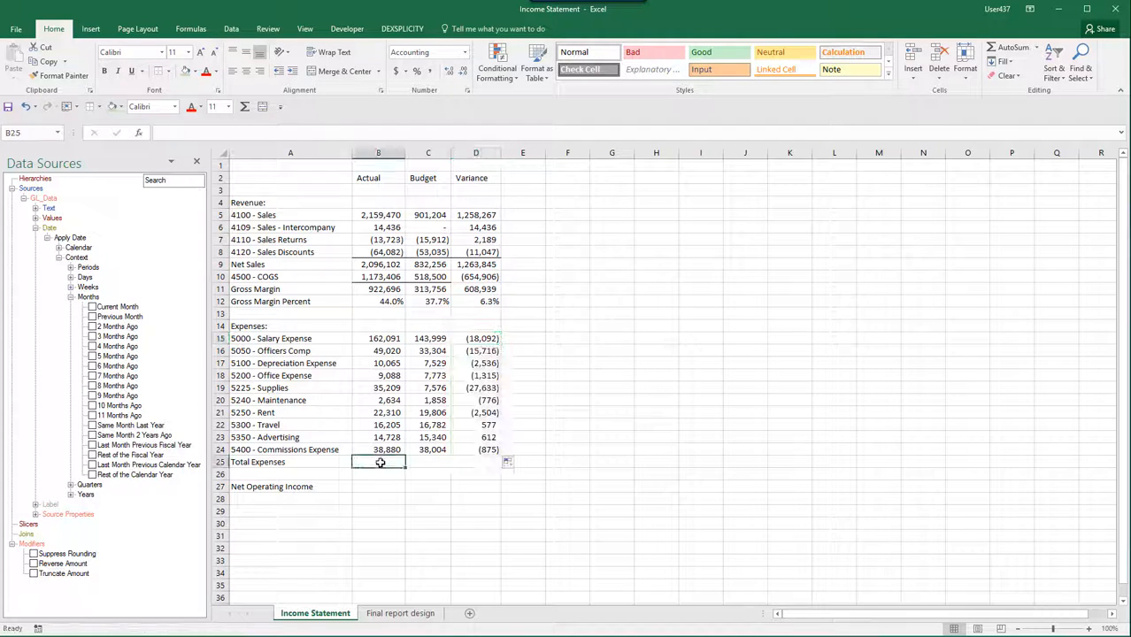
{"action": "double_click", "coordinate": [1013, 47]}
{"action": "left_click_drag", "start_coordinate": [405, 466], "coordinate": [496, 467]}
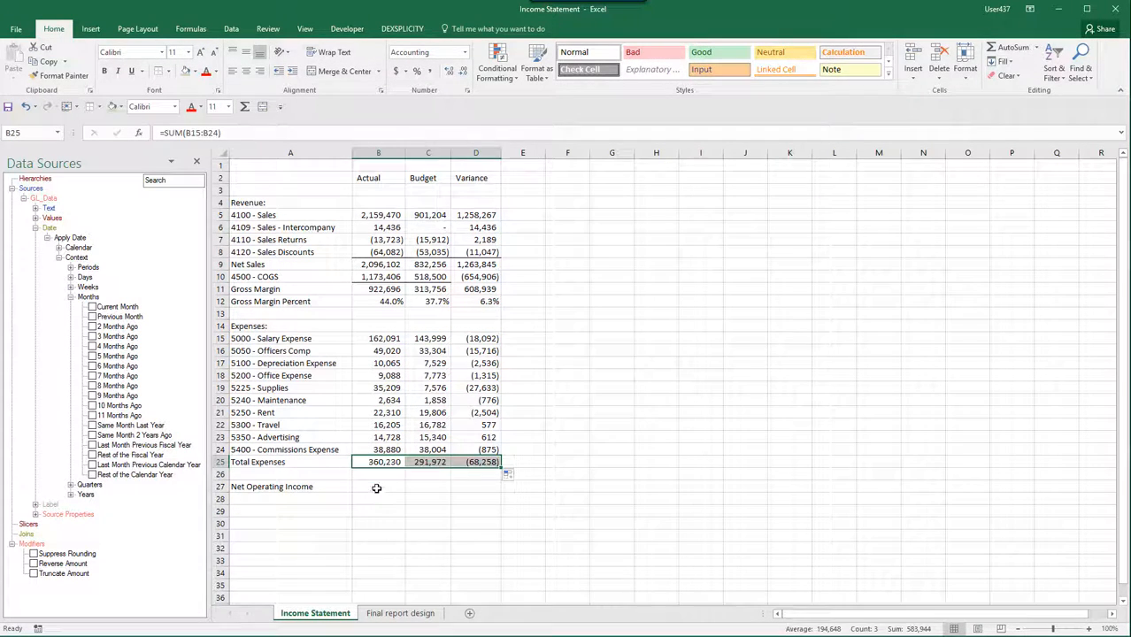
Calculate Net Operating Income in B27 as Gross Margin minus Total Expenses, =B11-B25.
{"action": "left_click", "coordinate": [378, 487]}
{"action": "type", "text": "="}
{"action": "left_click", "coordinate": [378, 288]}
{"action": "type", "text": "-"}
{"action": "left_click", "coordinate": [378, 462]}
{"action": "key", "text": "Return"}
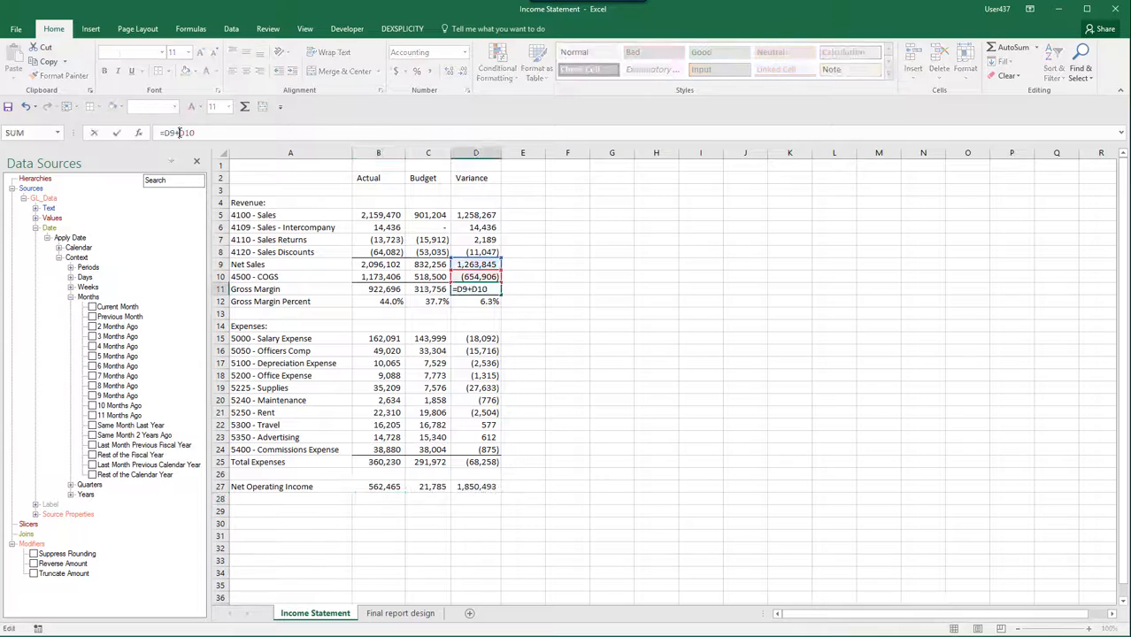
Fill the Net Operating Income formula across to D27 and apply a top and double bottom border to B27:D27.
{"action": "left_click", "coordinate": [378, 487]}
{"action": "left_click_drag", "start_coordinate": [406, 492], "coordinate": [497, 492]}
{"action": "left_click", "coordinate": [166, 71]}
{"action": "left_click", "coordinate": [190, 116]}
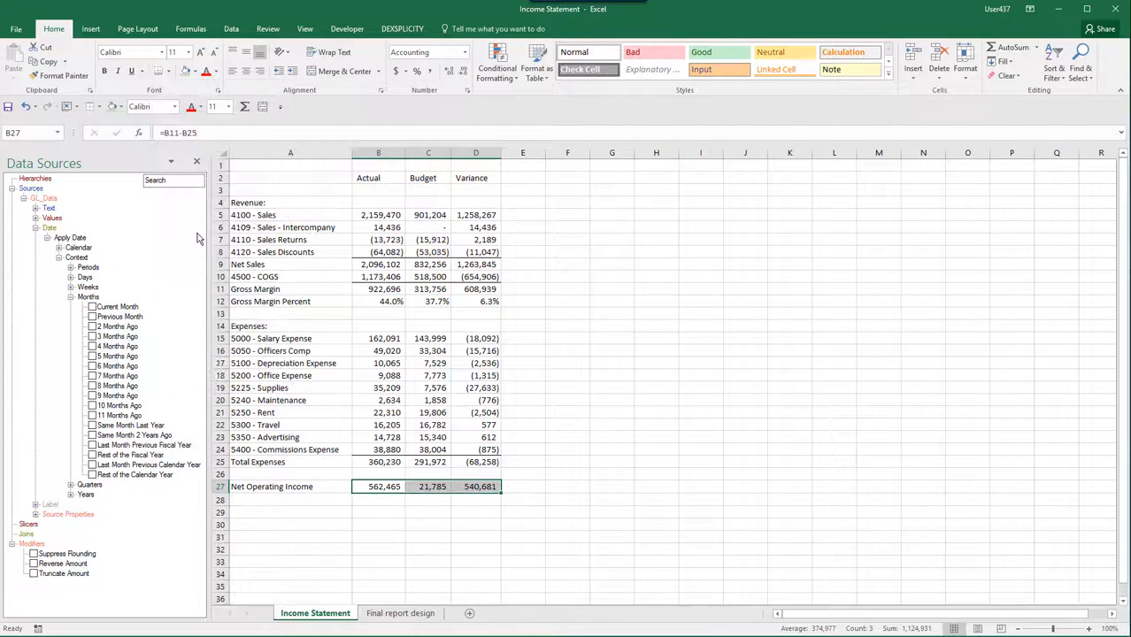
{"action": "left_click", "coordinate": [378, 547]}
Bold the Revenue, Net Sales, Gross Margin, Gross Margin Percent, Expenses, Total Expenses and Net Operating Income labels in column A.
{"action": "left_click", "coordinate": [252, 201]}
{"action": "left_click", "coordinate": [252, 263], "text": "ctrl"}
{"action": "left_click", "coordinate": [252, 289], "text": "ctrl"}
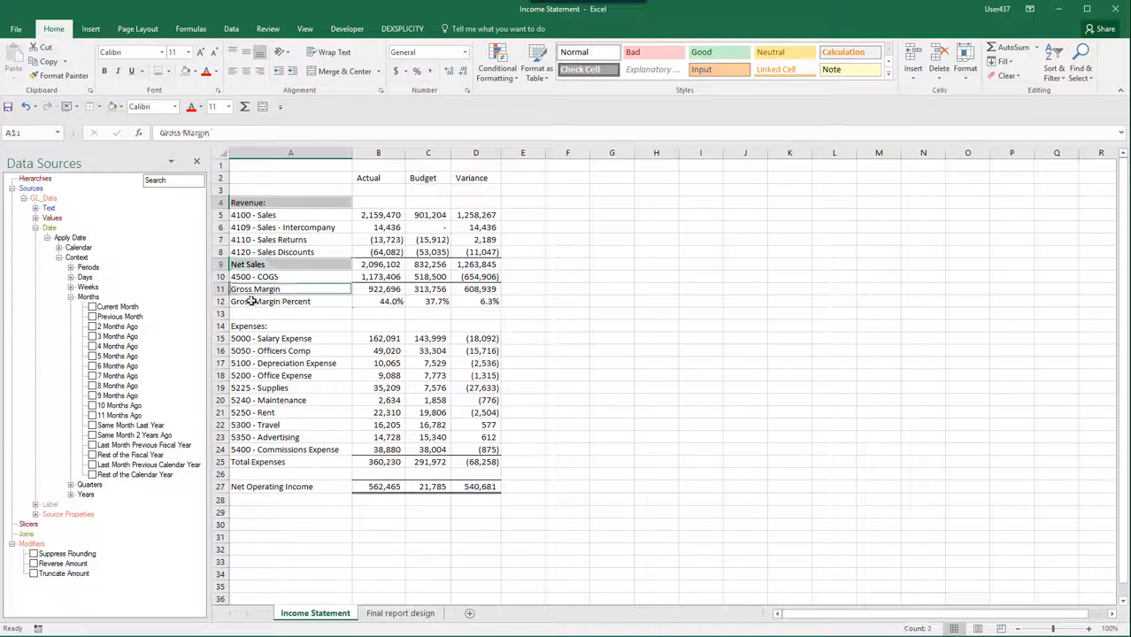
{"action": "left_click", "coordinate": [252, 301], "text": "ctrl"}
{"action": "left_click", "coordinate": [252, 326], "text": "ctrl"}
{"action": "left_click", "coordinate": [253, 462], "text": "ctrl"}
{"action": "left_click", "coordinate": [252, 487], "text": "ctrl"}
{"action": "left_click", "coordinate": [103, 71]}
Make the Actual, Budget and Variance headings in B2:D2 bold, underlined and centered.
{"action": "left_click_drag", "start_coordinate": [378, 178], "coordinate": [478, 178]}
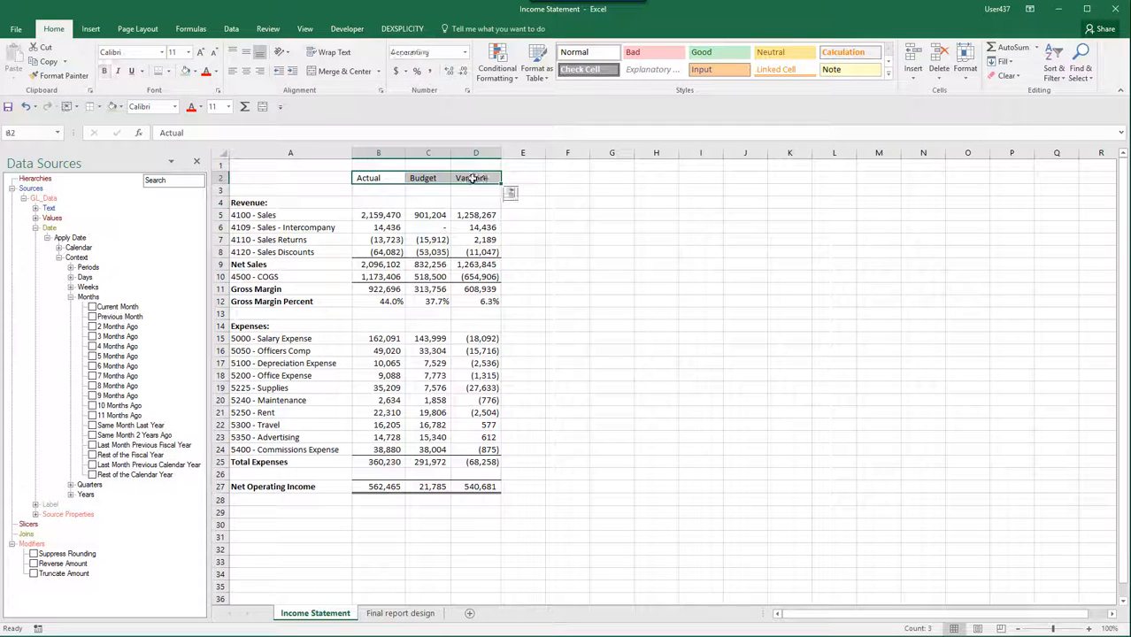
{"action": "left_click", "coordinate": [103, 71]}
{"action": "left_click", "coordinate": [131, 71]}
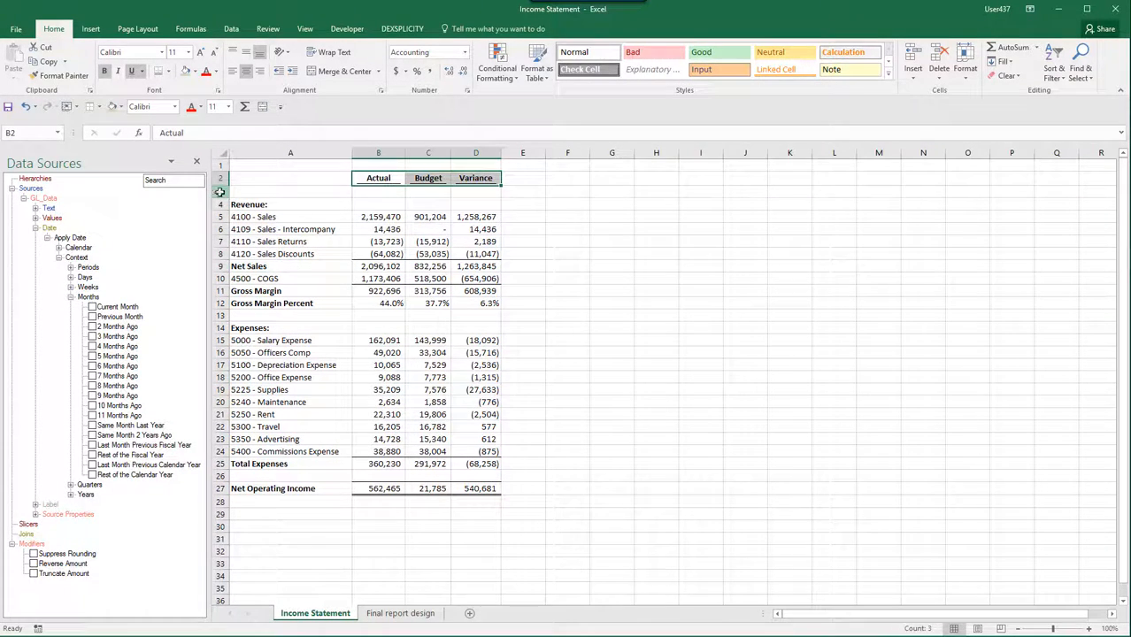
Delete blank row 3 between the column headings and the Revenue label.
{"action": "left_click", "coordinate": [219, 191]}
{"action": "right_click", "coordinate": [222, 193]}
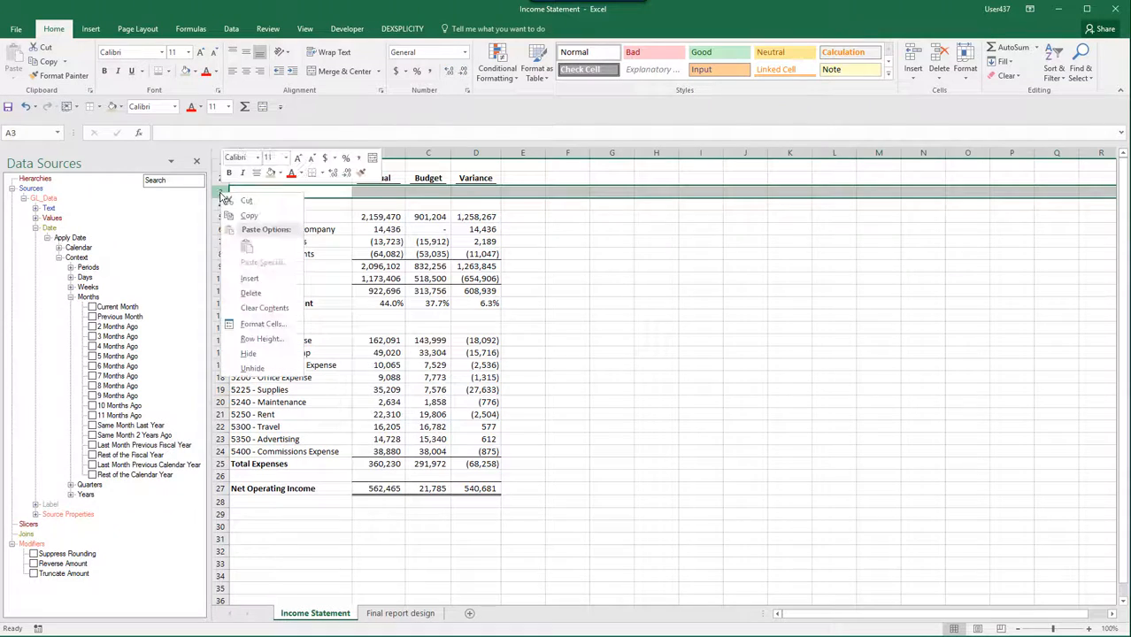
{"action": "left_click", "coordinate": [251, 292]}
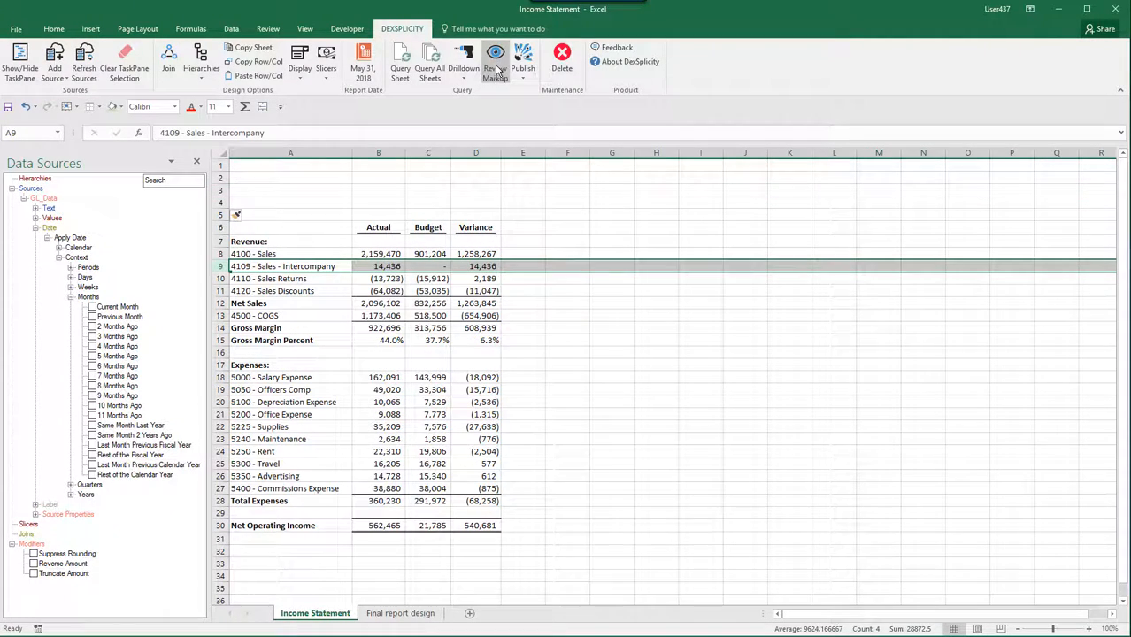
Review the DexSplicity markup applied to rows 8 and 9, and close the markup display.
{"action": "left_click", "coordinate": [496, 67]}
{"action": "left_click", "coordinate": [220, 253]}
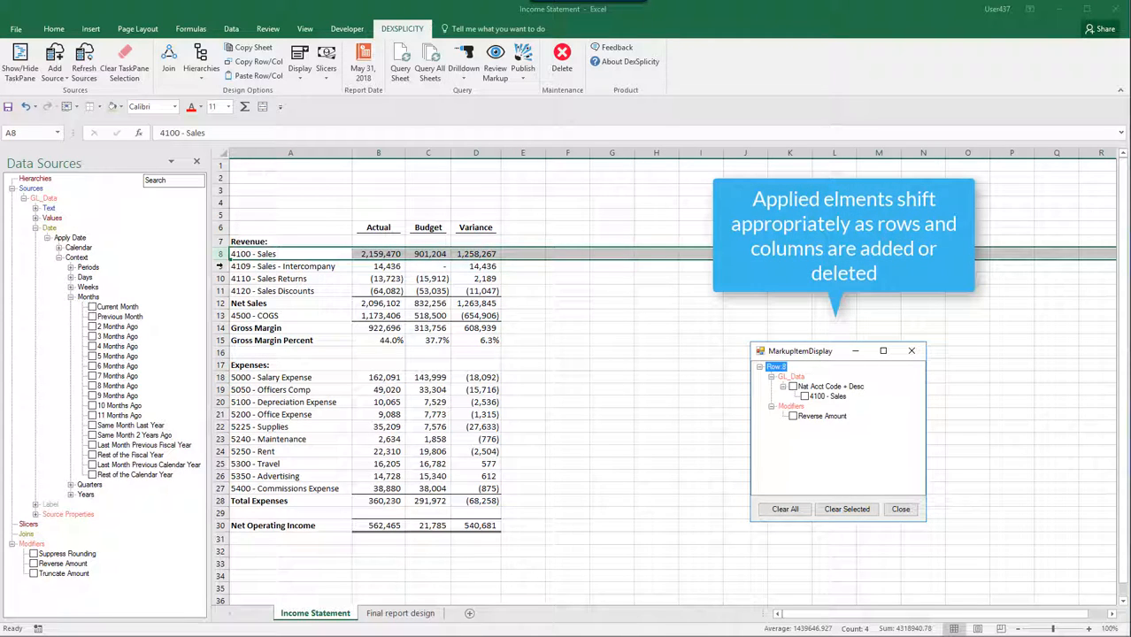
{"action": "left_click", "coordinate": [220, 266]}
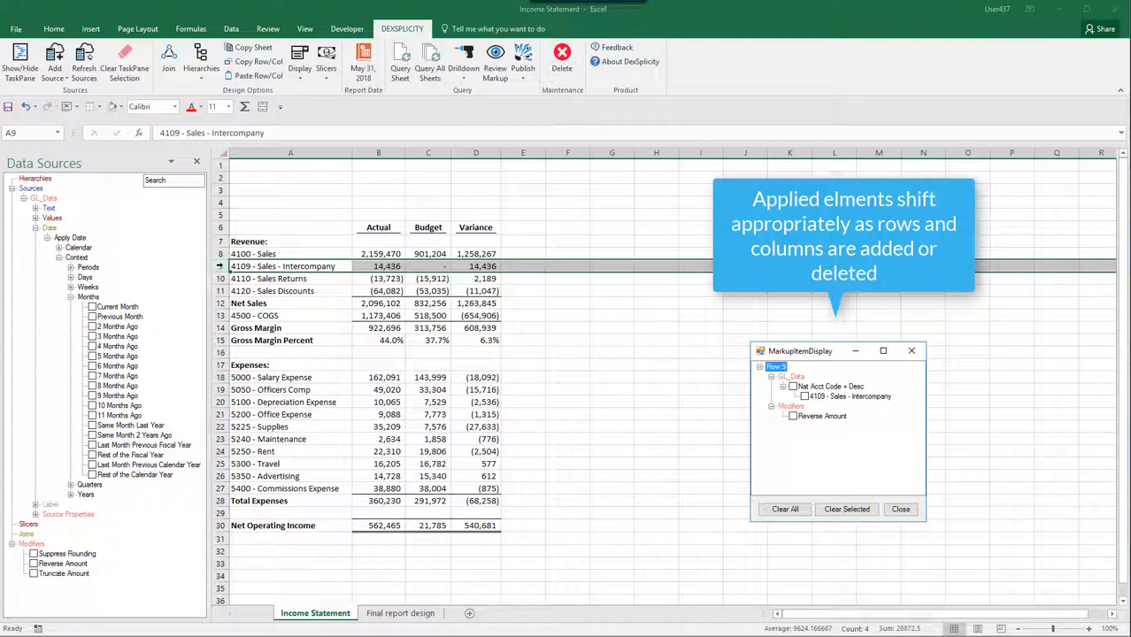
{"action": "left_click", "coordinate": [901, 509]}
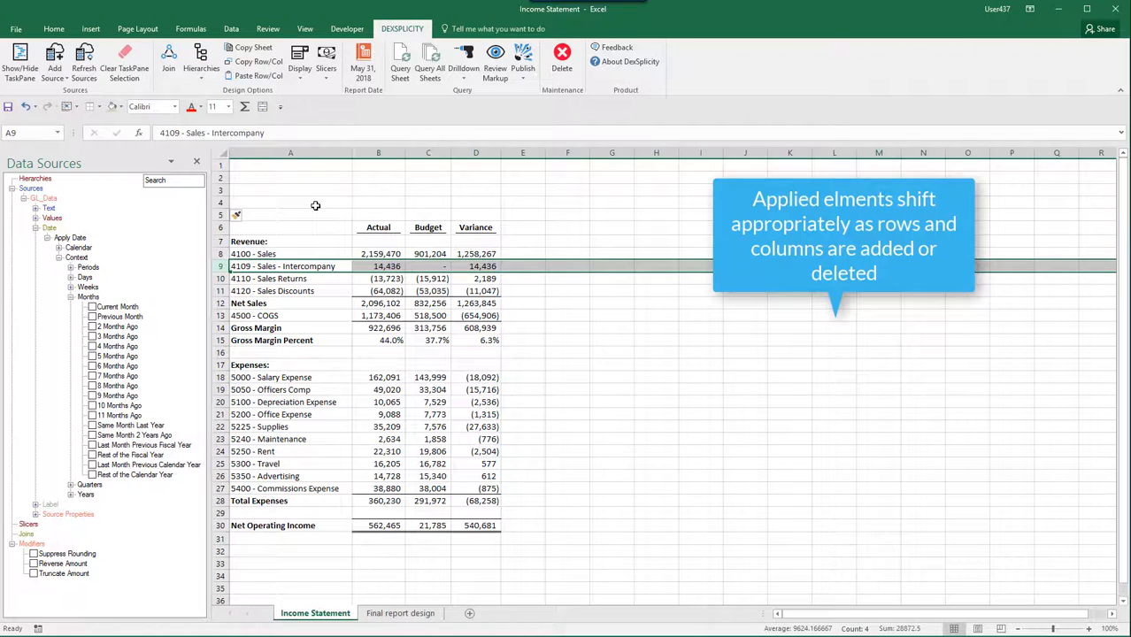
Insert the Signature logo picture at cell A1 and resize it to about the width of column A.
{"action": "key", "text": "ctrl+Home"}
{"action": "left_click", "coordinate": [89, 30]}
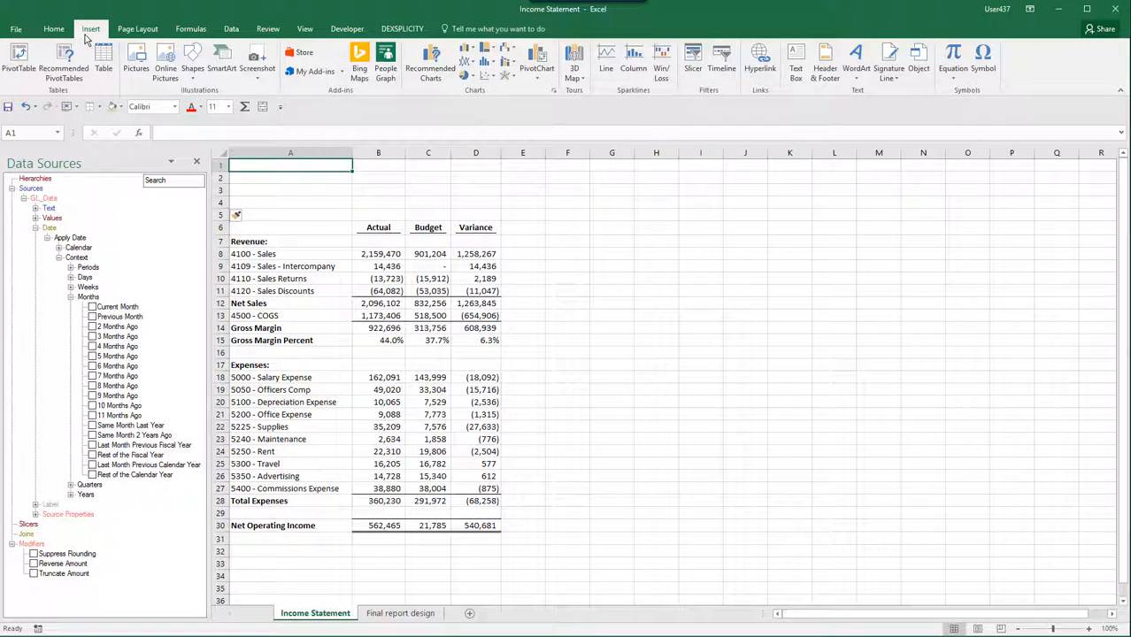
{"action": "left_click", "coordinate": [135, 62]}
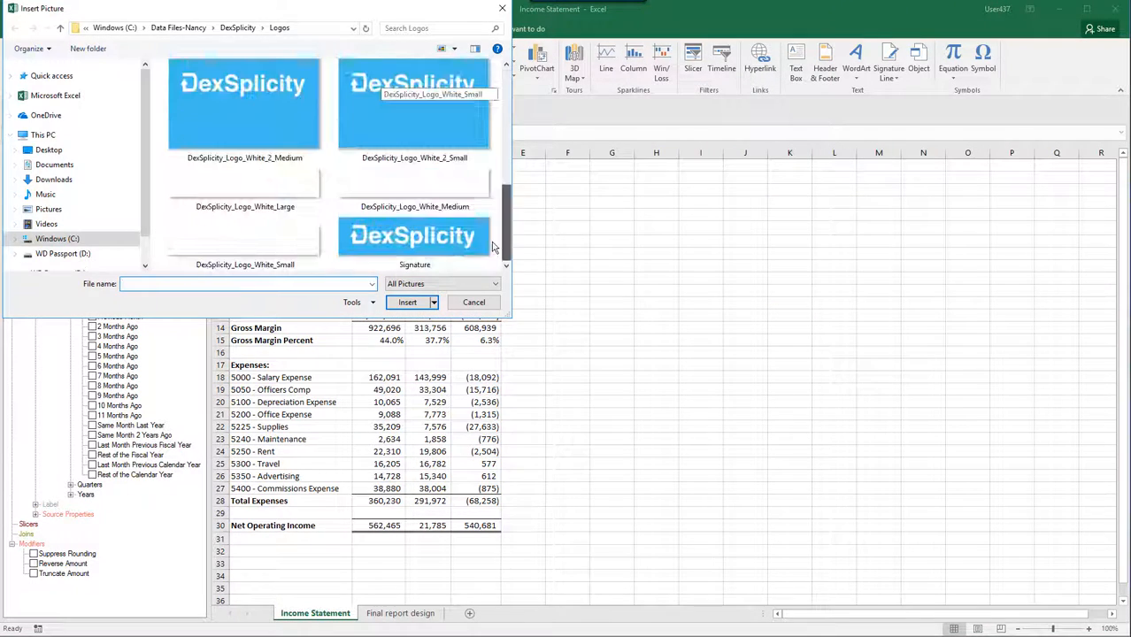
{"action": "left_click", "coordinate": [446, 250]}
{"action": "left_click", "coordinate": [407, 302]}
{"action": "left_click_drag", "start_coordinate": [883, 324], "coordinate": [352, 171]}
Enter the title INCOME STATEMENT in A4 in bold with a larger font size, and delete blank row 5.
{"action": "left_click", "coordinate": [273, 200]}
{"action": "type", "text": "IN"}
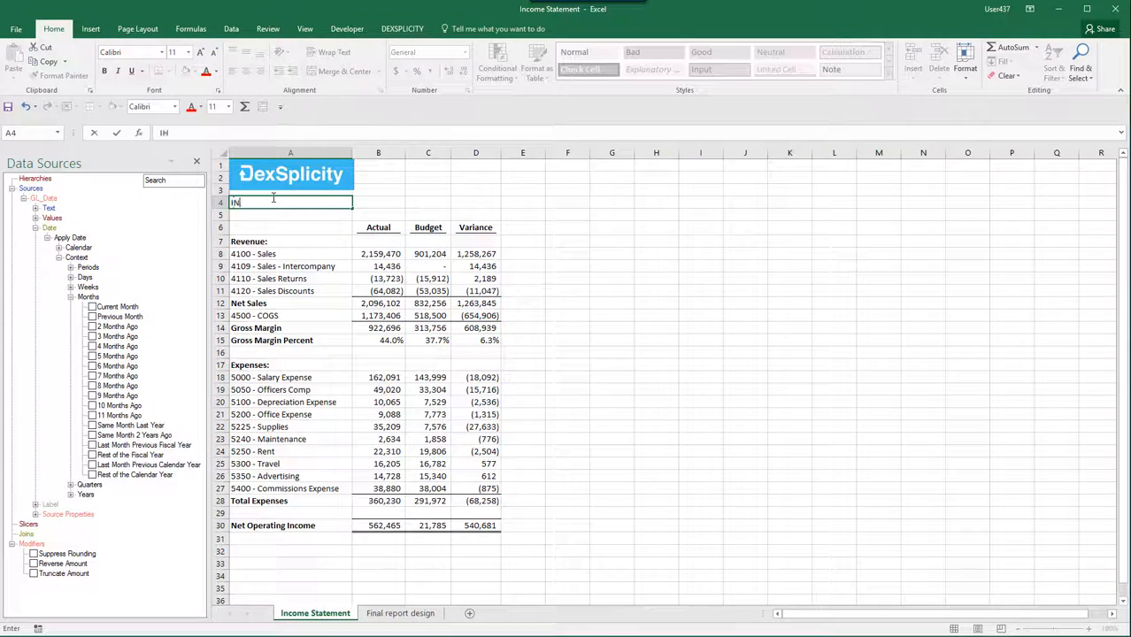
{"action": "type", "text": "COME STATEMENT"}
{"action": "left_click", "coordinate": [116, 133]}
{"action": "left_click", "coordinate": [104, 71]}
{"action": "left_click", "coordinate": [187, 51]}
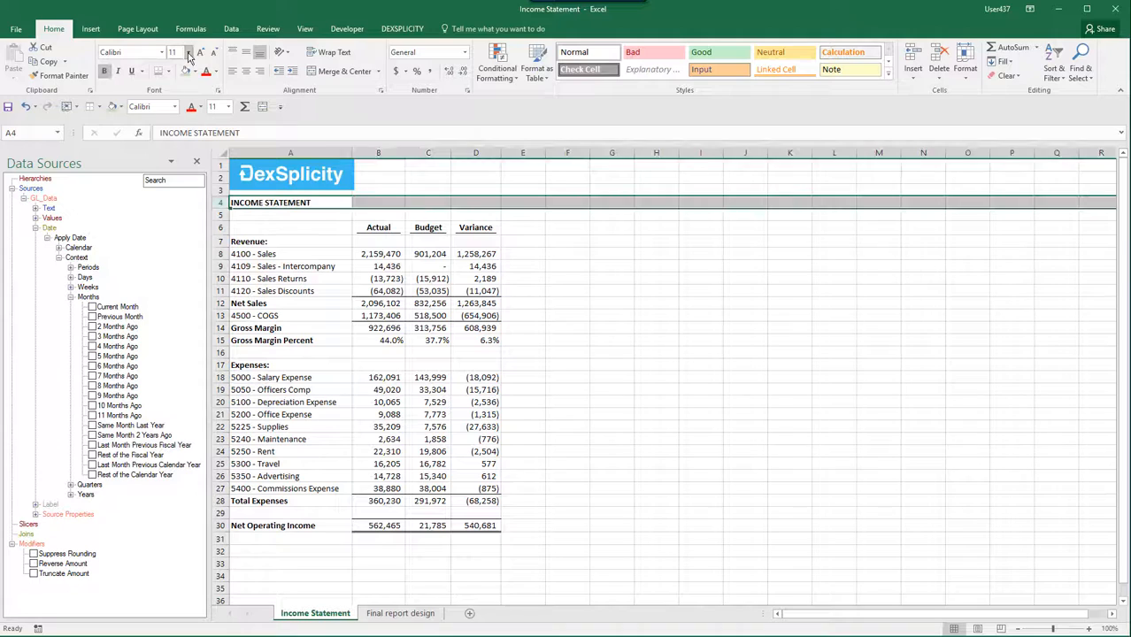
{"action": "left_click", "coordinate": [174, 129]}
{"action": "left_click", "coordinate": [220, 217]}
{"action": "key", "text": "ctrl+minus"}
Copy columns B to D with their applied elements and paste them into columns F to H using DexSplicity's row/column copy.
{"action": "left_click_drag", "start_coordinate": [378, 152], "coordinate": [477, 153]}
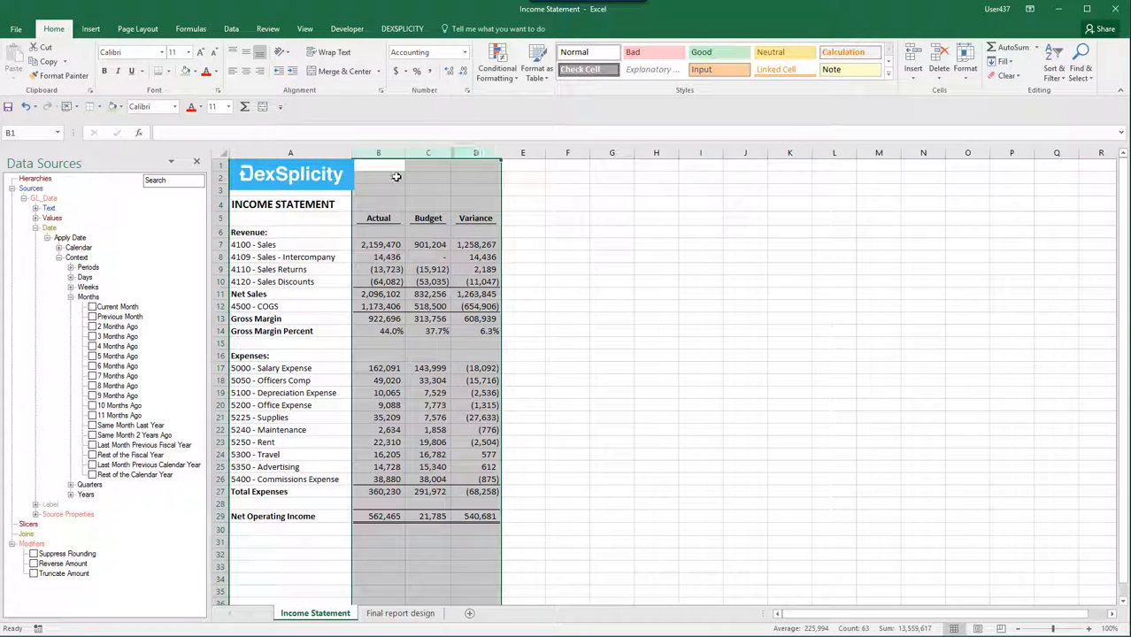
{"action": "left_click", "coordinate": [402, 28]}
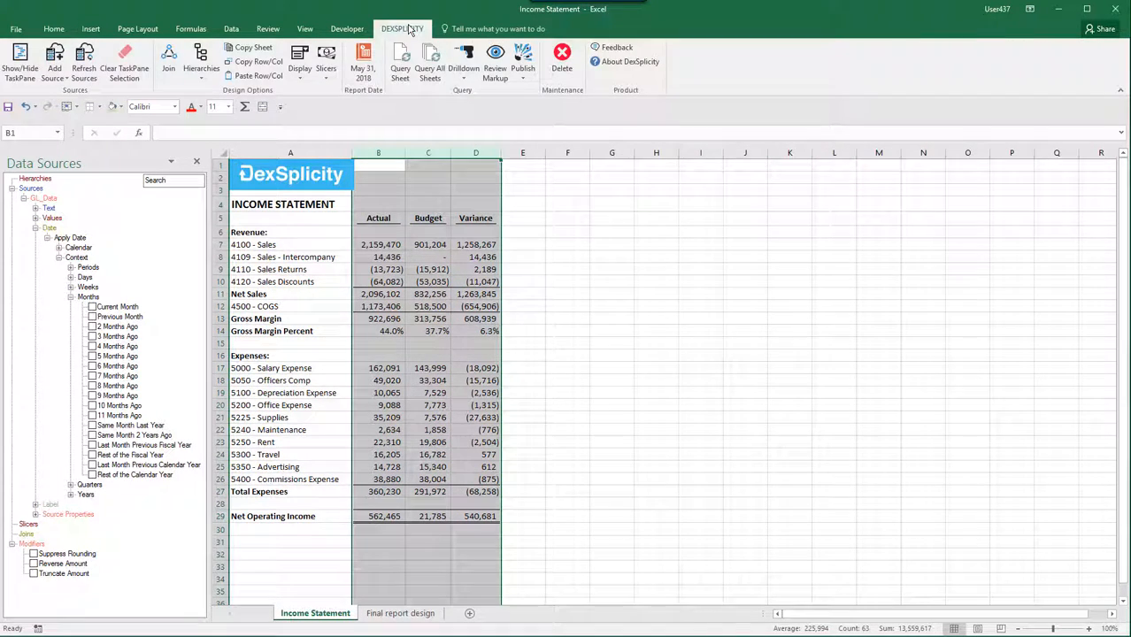
{"action": "left_click", "coordinate": [258, 68]}
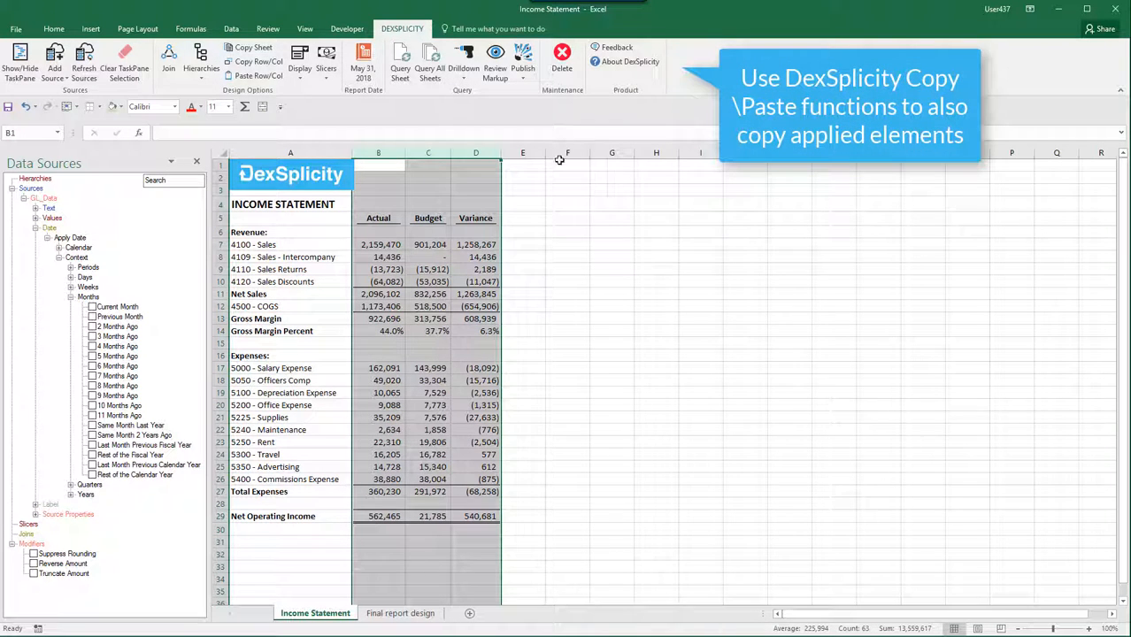
{"action": "left_click_drag", "start_coordinate": [567, 153], "coordinate": [651, 148]}
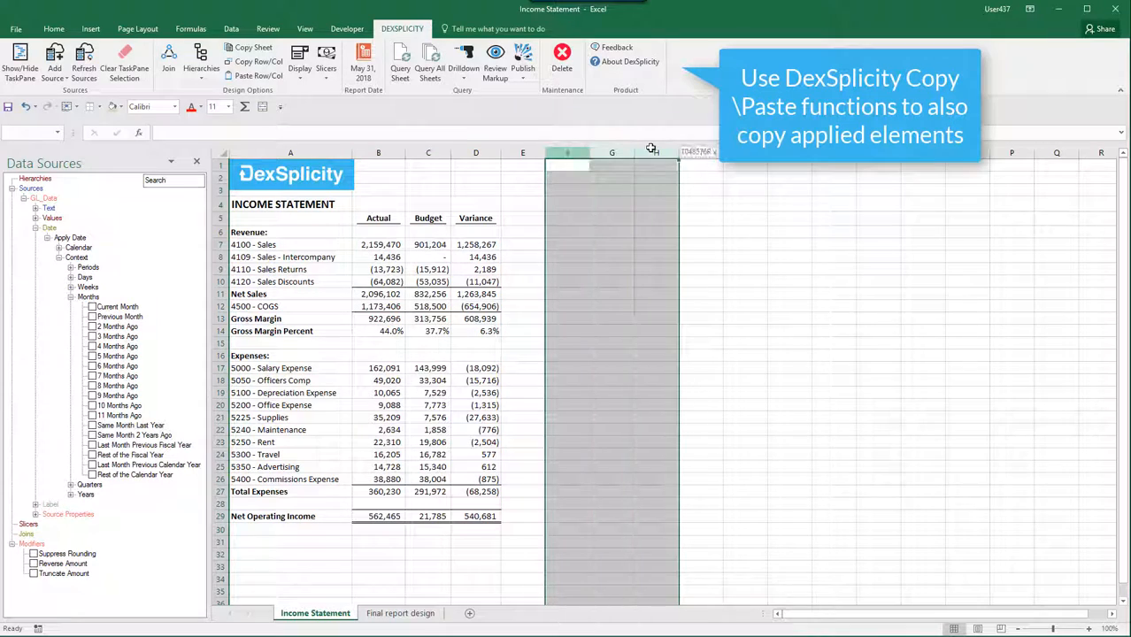
{"action": "left_click", "coordinate": [259, 76]}
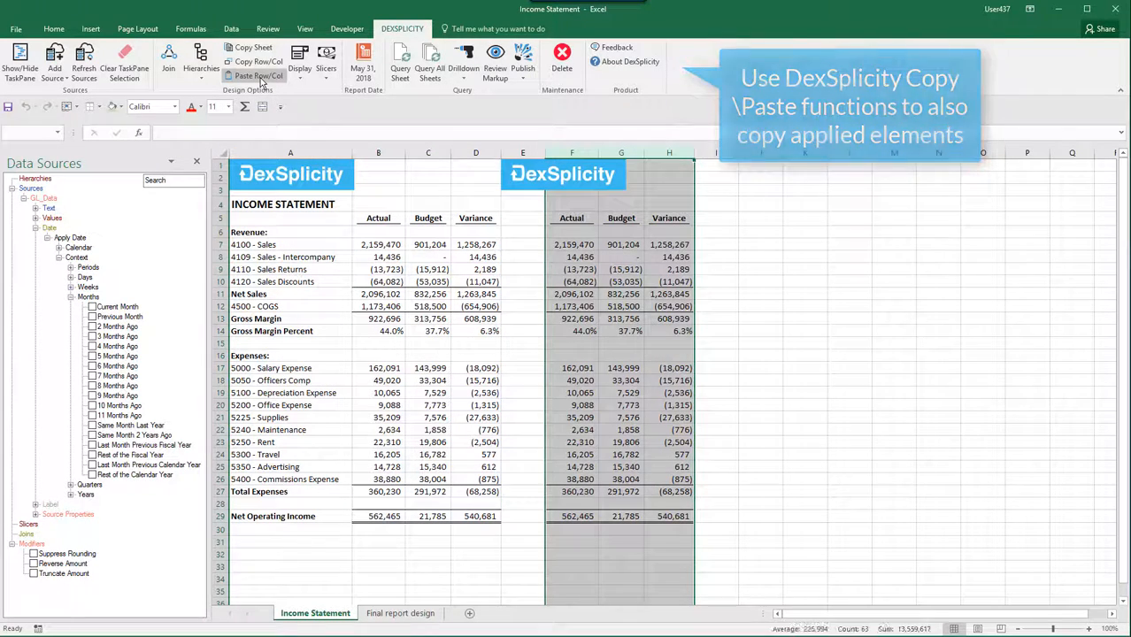
Delete the duplicated logo above the copied columns and narrow column E into a slim spacer.
{"action": "left_click", "coordinate": [536, 180]}
{"action": "key", "text": "Delete"}
{"action": "left_click", "coordinate": [528, 152]}
{"action": "left_click_drag", "start_coordinate": [543, 152], "coordinate": [520, 152]}
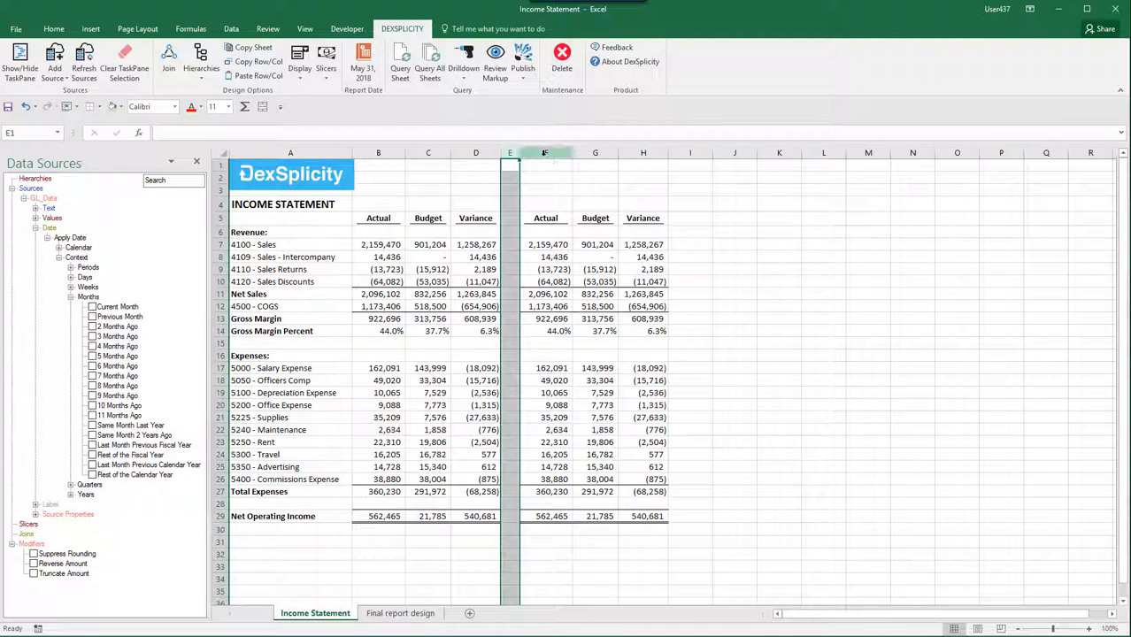
Apply the Fiscal Year To Date period to columns F and G, replacing their existing date values.
{"action": "left_click", "coordinate": [544, 153]}
{"action": "left_click_drag", "start_coordinate": [545, 155], "coordinate": [592, 153]}
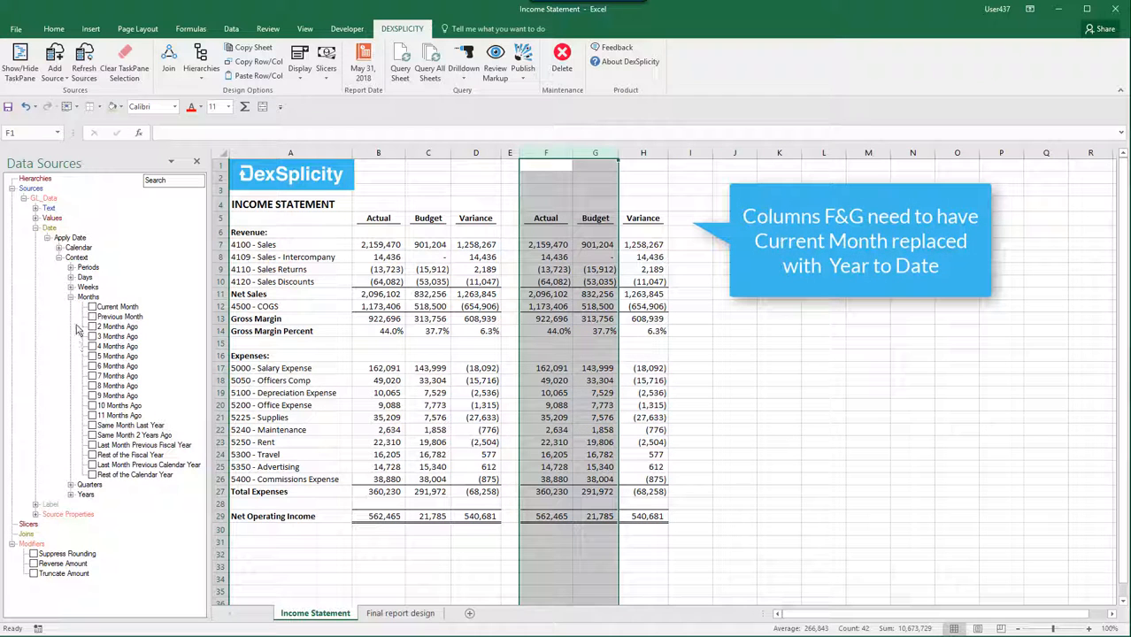
{"action": "left_click", "coordinate": [71, 297]}
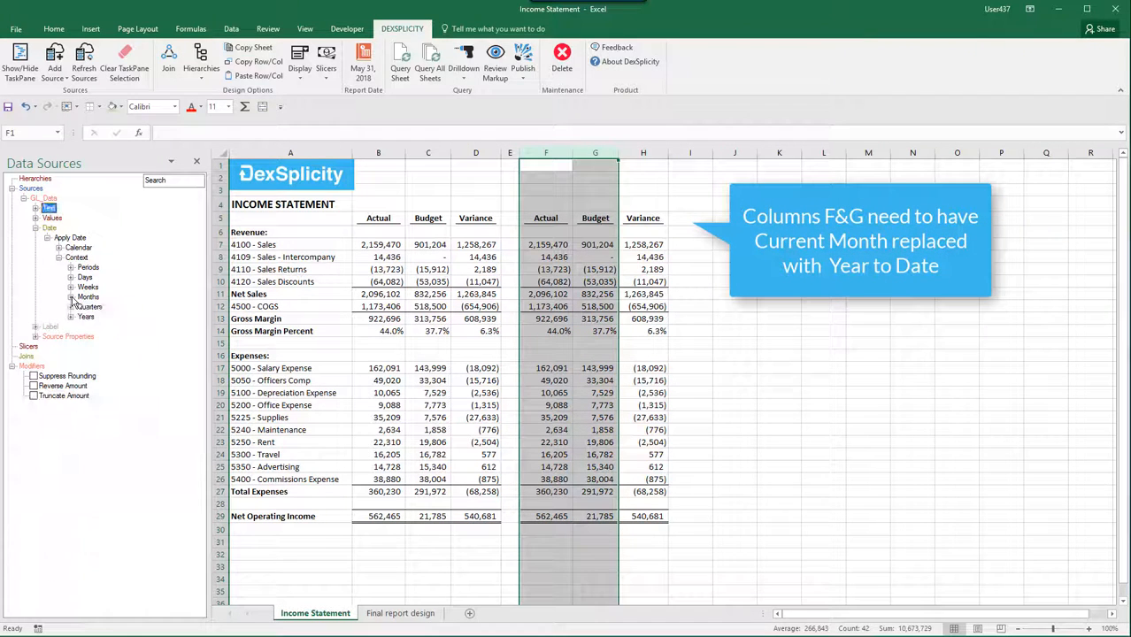
{"action": "left_click", "coordinate": [71, 268]}
{"action": "left_click", "coordinate": [99, 280]}
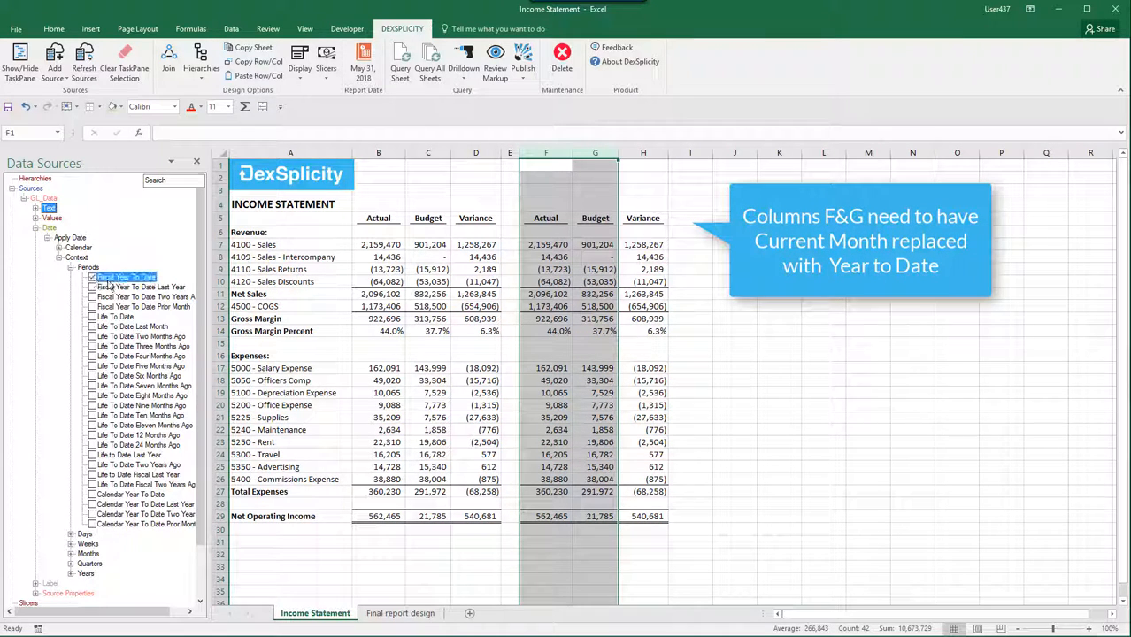
{"action": "left_click", "coordinate": [575, 334]}
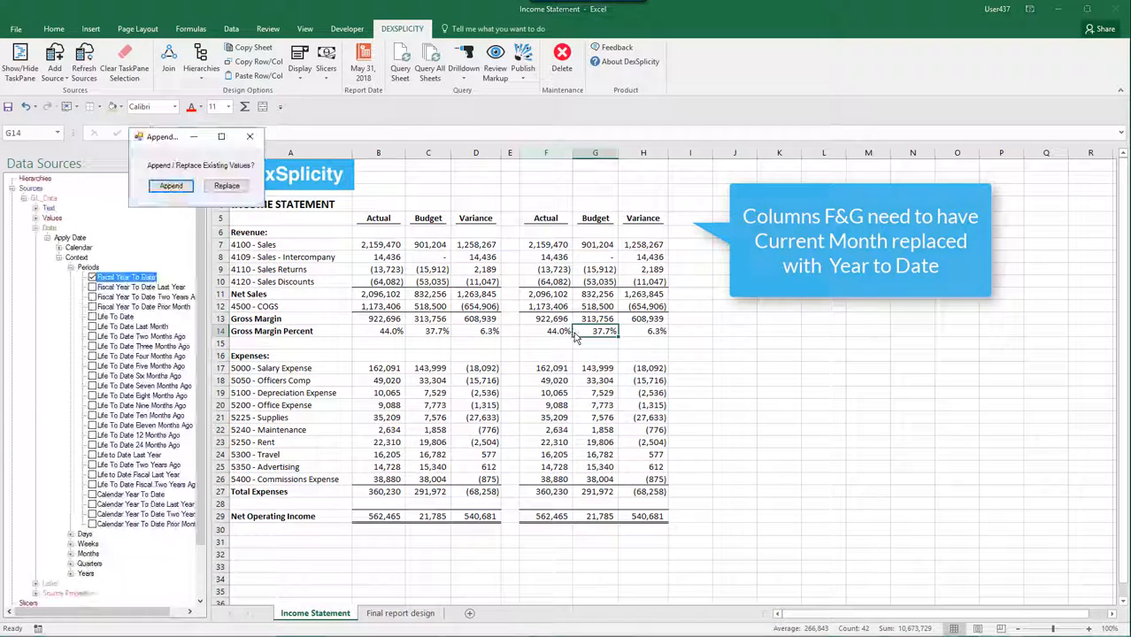
{"action": "left_click", "coordinate": [165, 183]}
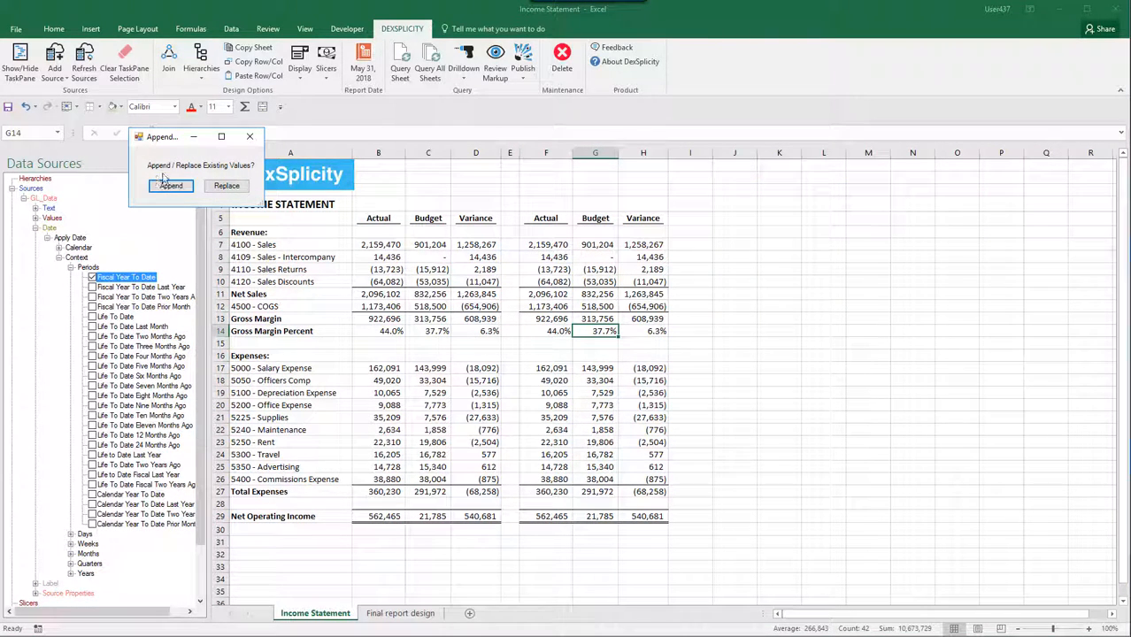
{"action": "left_click", "coordinate": [226, 187]}
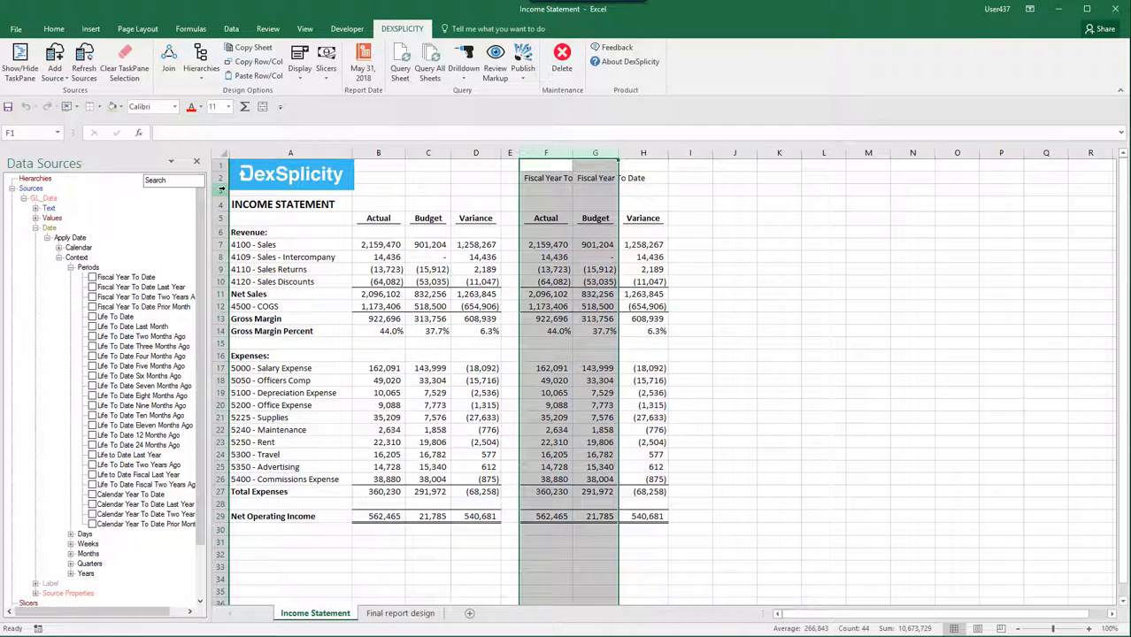
Query the sheet for the year-to-date data and auto-fit the widths of columns F to H.
{"action": "left_click", "coordinate": [400, 71]}
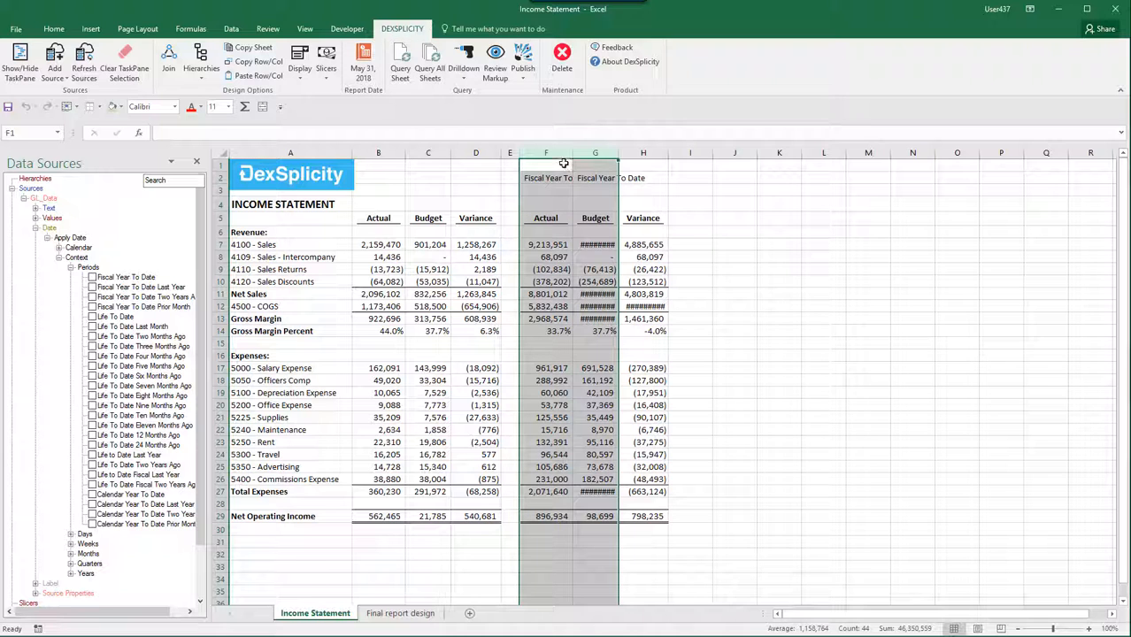
{"action": "left_click_drag", "start_coordinate": [563, 152], "coordinate": [644, 153]}
{"action": "double_click", "coordinate": [619, 152]}
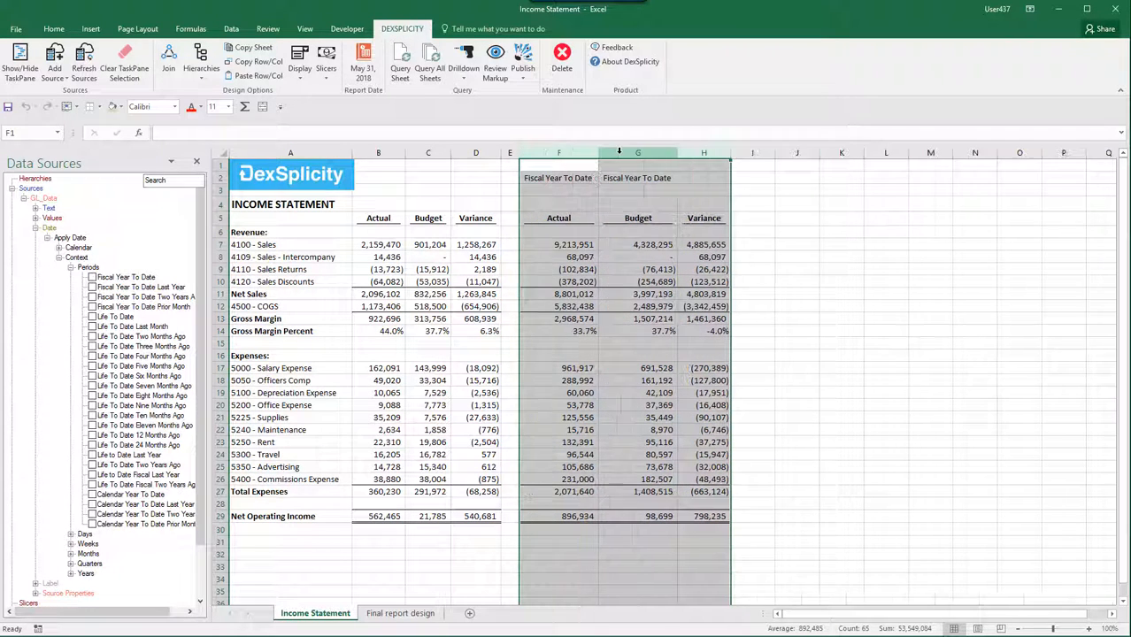
Clear the Fiscal Year To Date labels from F2:G2 and auto-fit the widths of columns F to H.
{"action": "left_click_drag", "start_coordinate": [559, 178], "coordinate": [655, 178]}
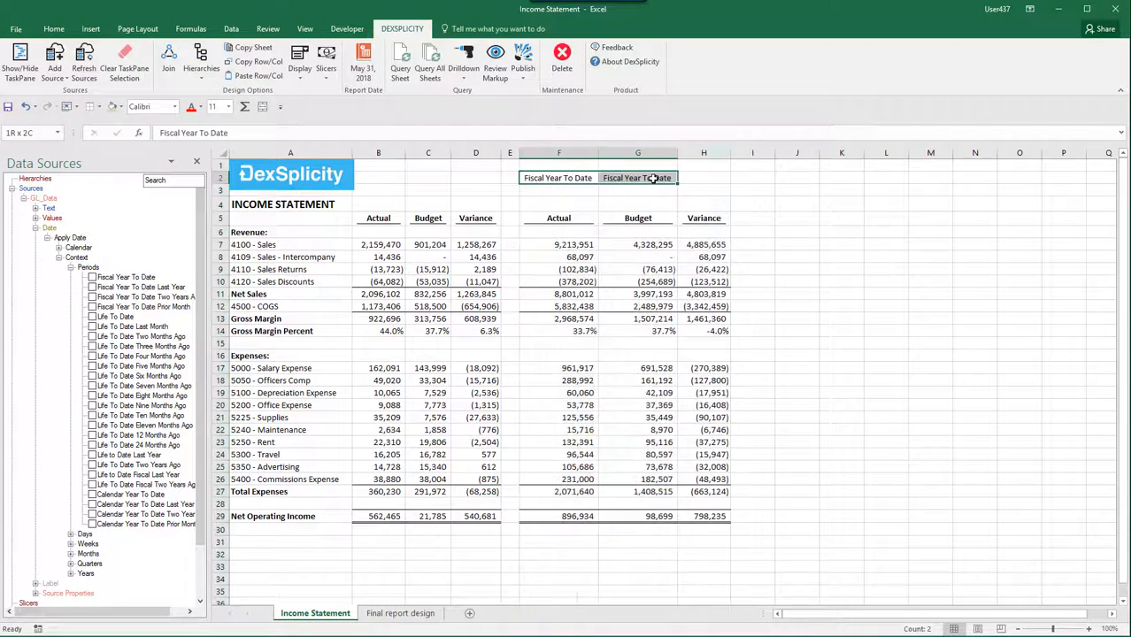
{"action": "left_click", "coordinate": [618, 179]}
{"action": "key", "text": "Delete"}
{"action": "left_click_drag", "start_coordinate": [558, 152], "coordinate": [704, 152]}
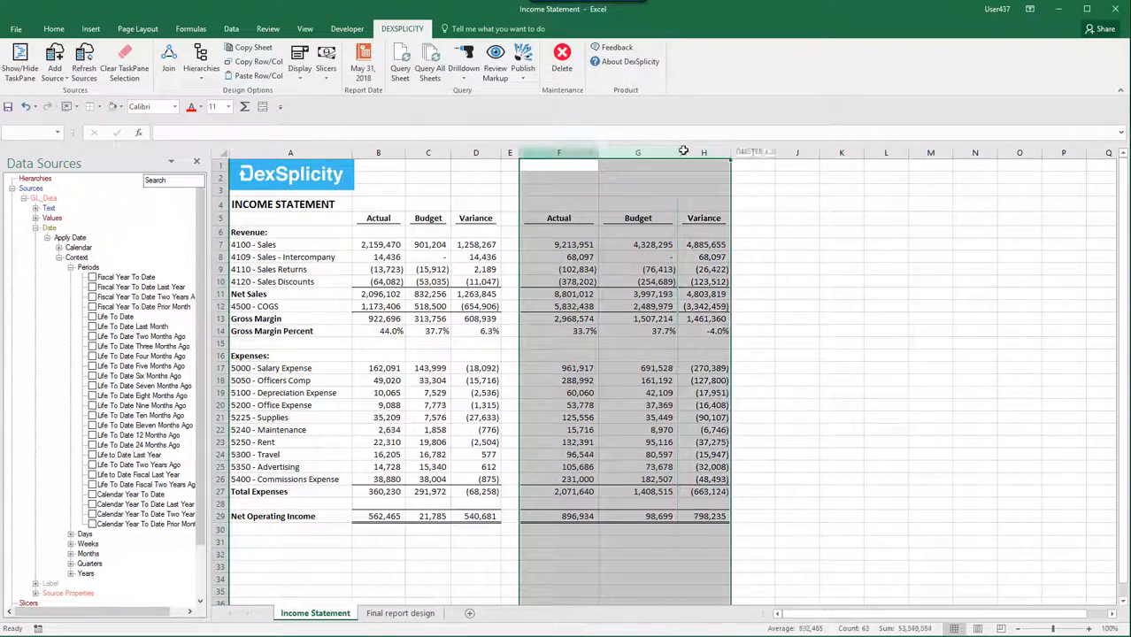
{"action": "double_click", "coordinate": [730, 152]}
Apply the GL_Data Apply Date label to cell B4 at the cell level and query the sheet.
{"action": "left_click", "coordinate": [381, 205]}
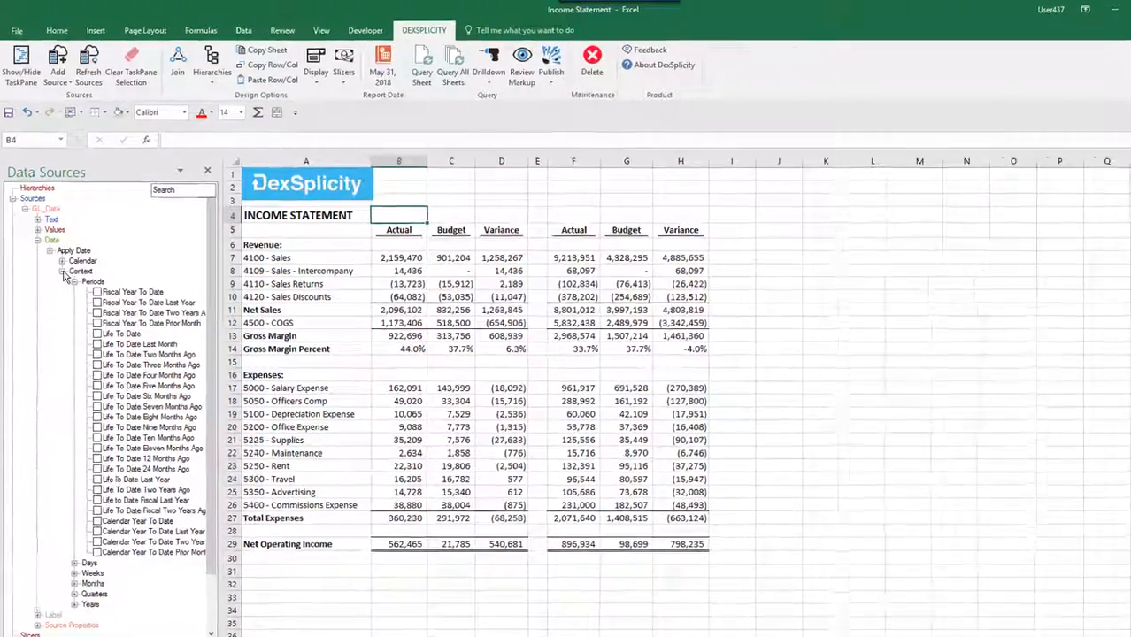
{"action": "left_click", "coordinate": [59, 258]}
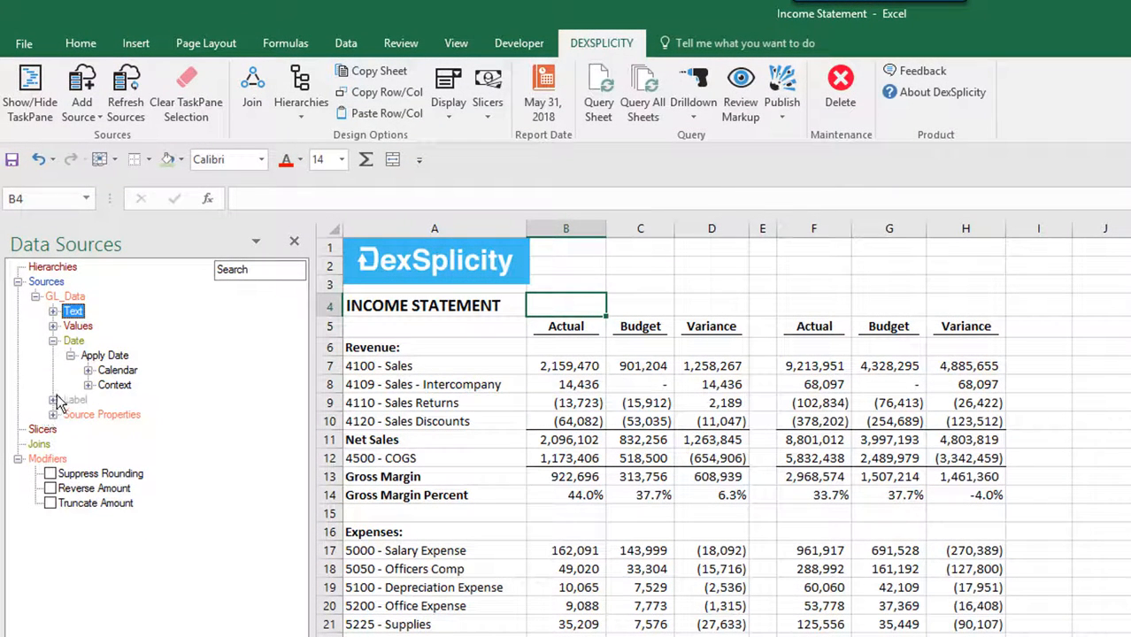
{"action": "left_click", "coordinate": [53, 399]}
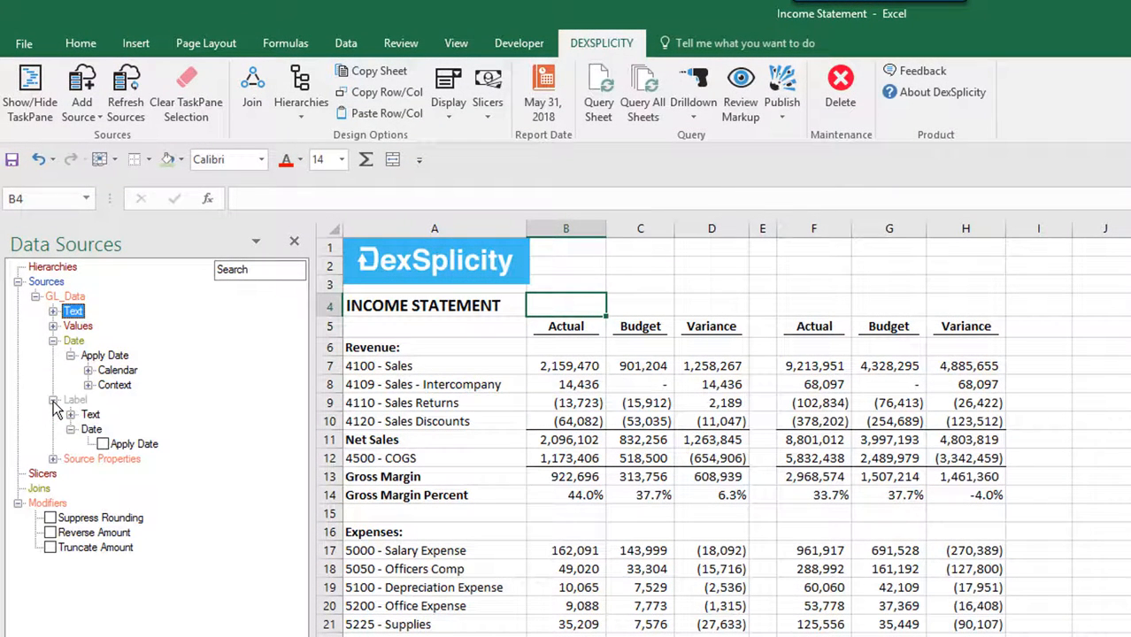
{"action": "left_click", "coordinate": [102, 444]}
{"action": "left_click_drag", "start_coordinate": [131, 447], "coordinate": [568, 305]}
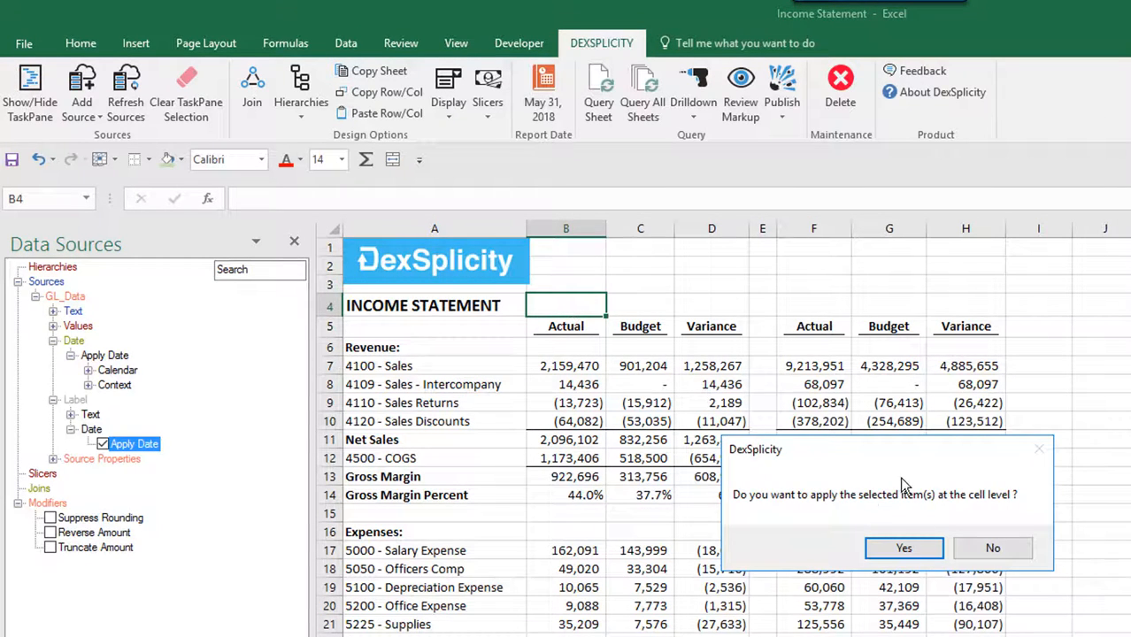
{"action": "left_click", "coordinate": [903, 549]}
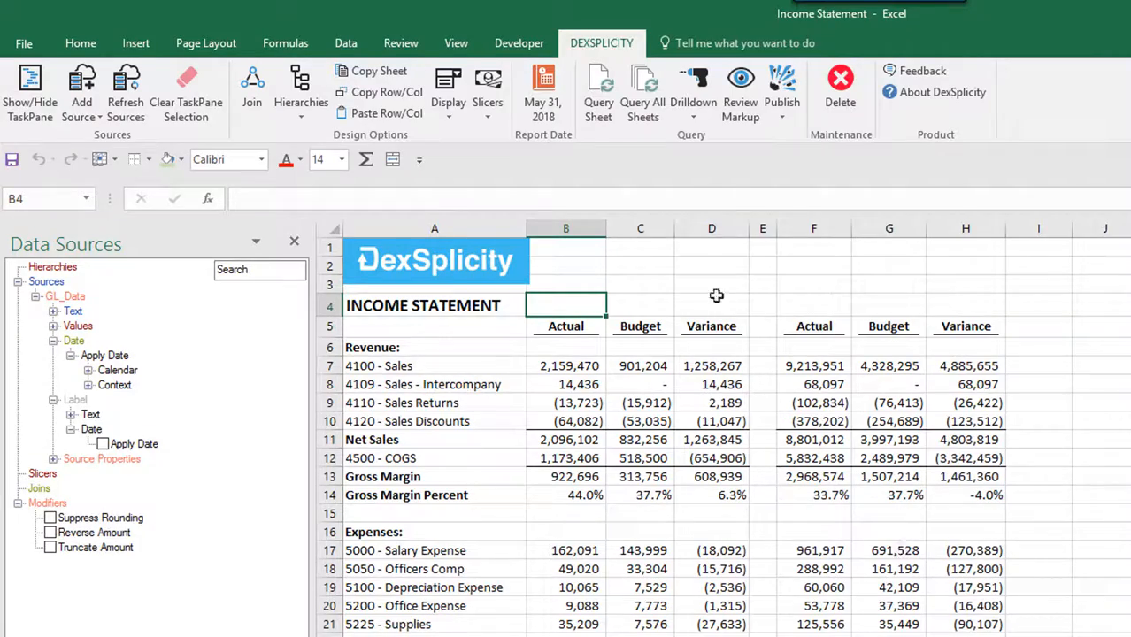
{"action": "left_click", "coordinate": [598, 97]}
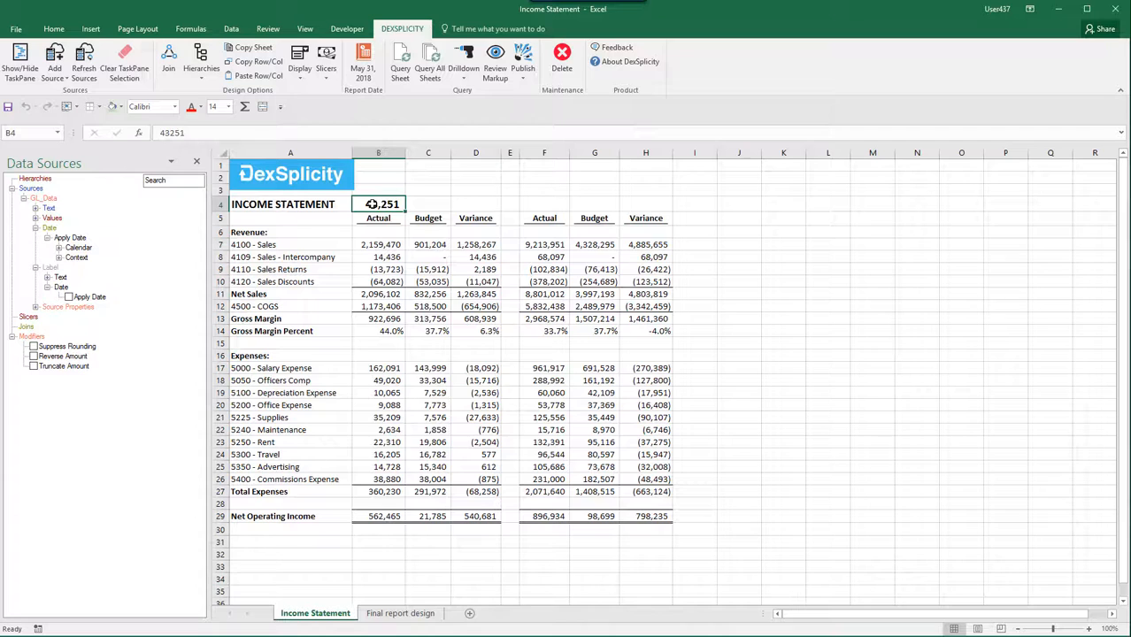
Format cell B4 as a date of the type "March 14, 2012".
{"action": "right_click", "coordinate": [372, 204]}
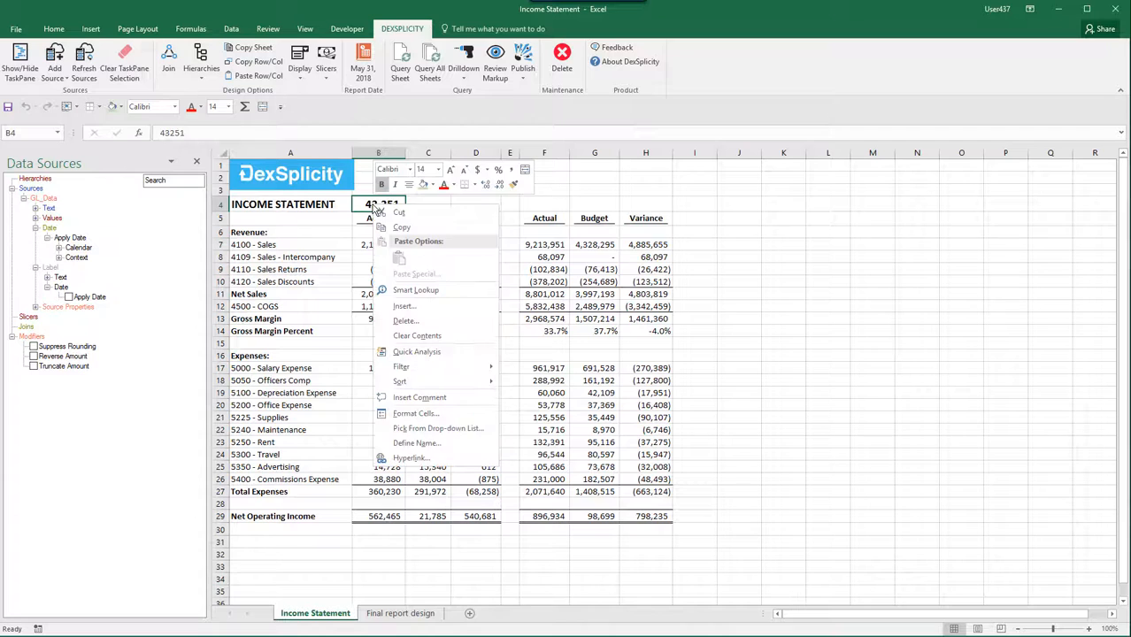
{"action": "left_click", "coordinate": [442, 413]}
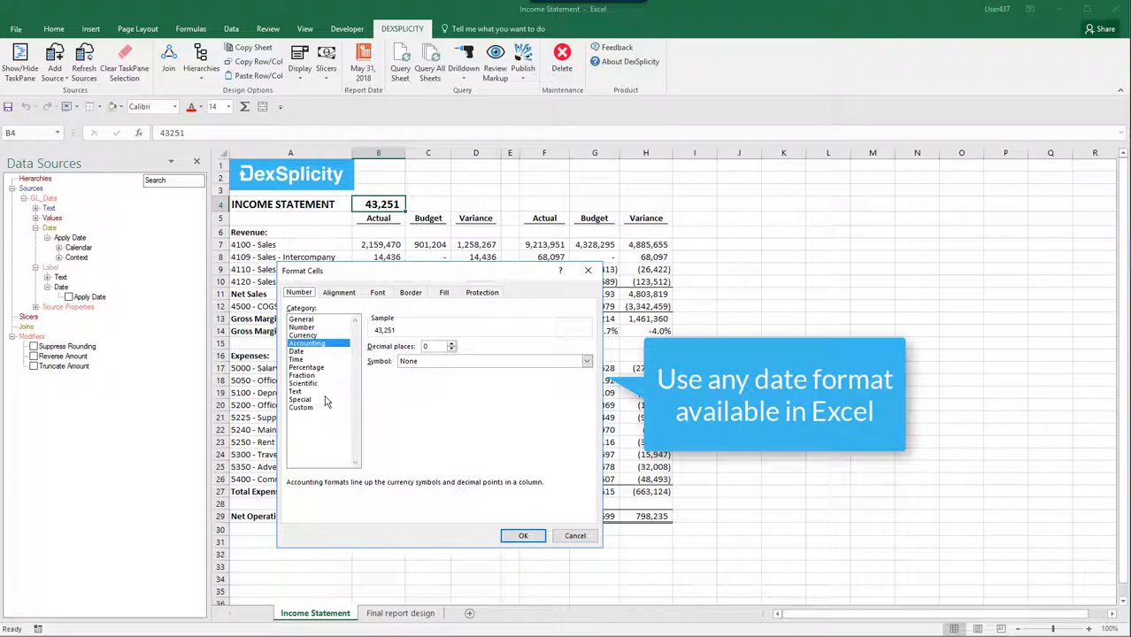
{"action": "left_click", "coordinate": [307, 353]}
{"action": "scroll", "coordinate": [475, 379], "scroll_direction": "down", "scroll_amount": 2}
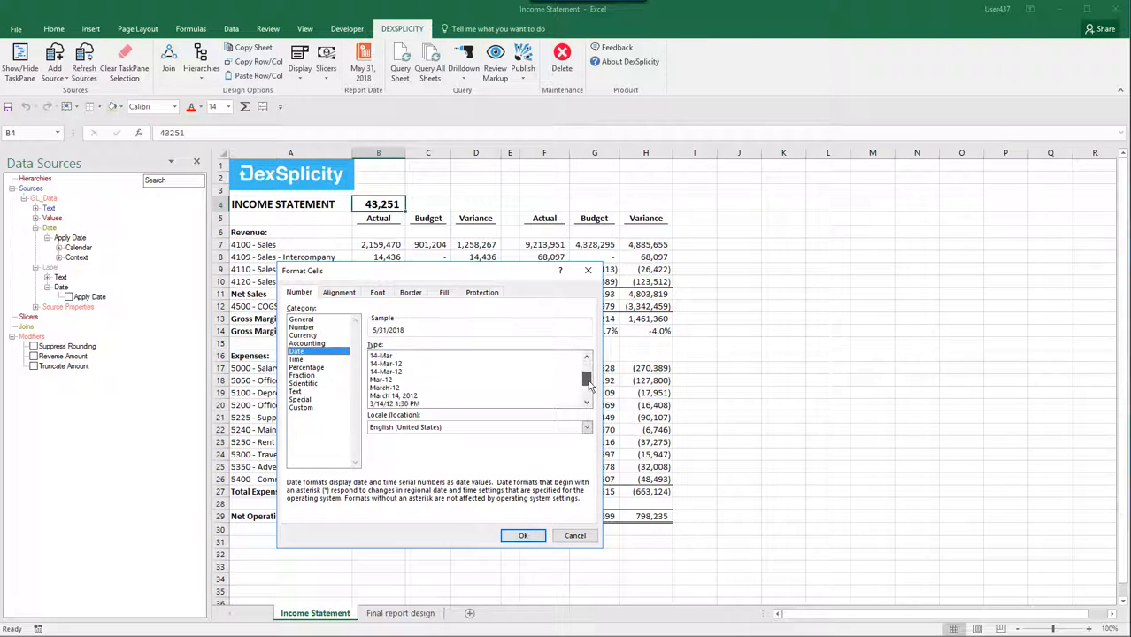
{"action": "left_click", "coordinate": [399, 380]}
{"action": "left_click", "coordinate": [524, 536]}
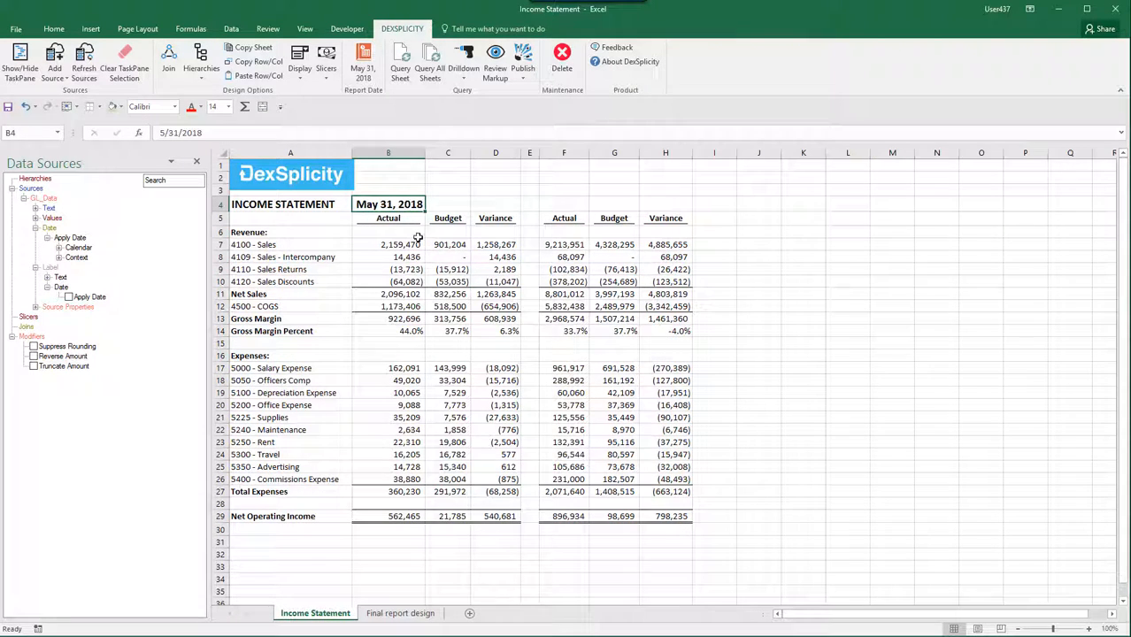
Merge and center the report date across B4:D4 and give it a light green fill.
{"action": "left_click_drag", "start_coordinate": [402, 205], "coordinate": [504, 206]}
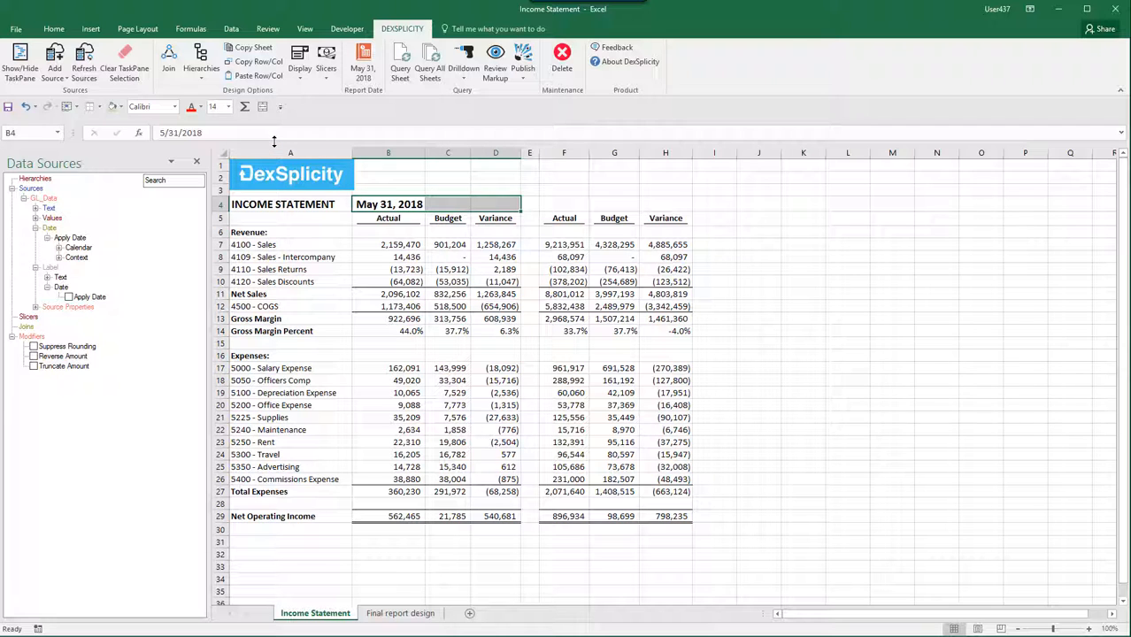
{"action": "left_click", "coordinate": [55, 28]}
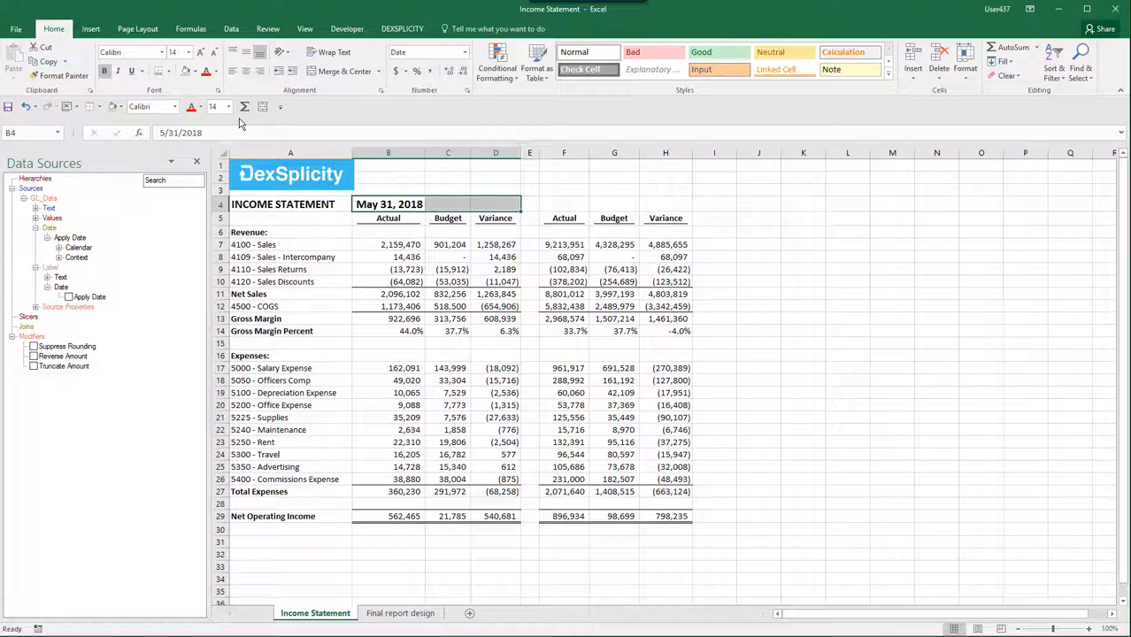
{"action": "left_click", "coordinate": [340, 71]}
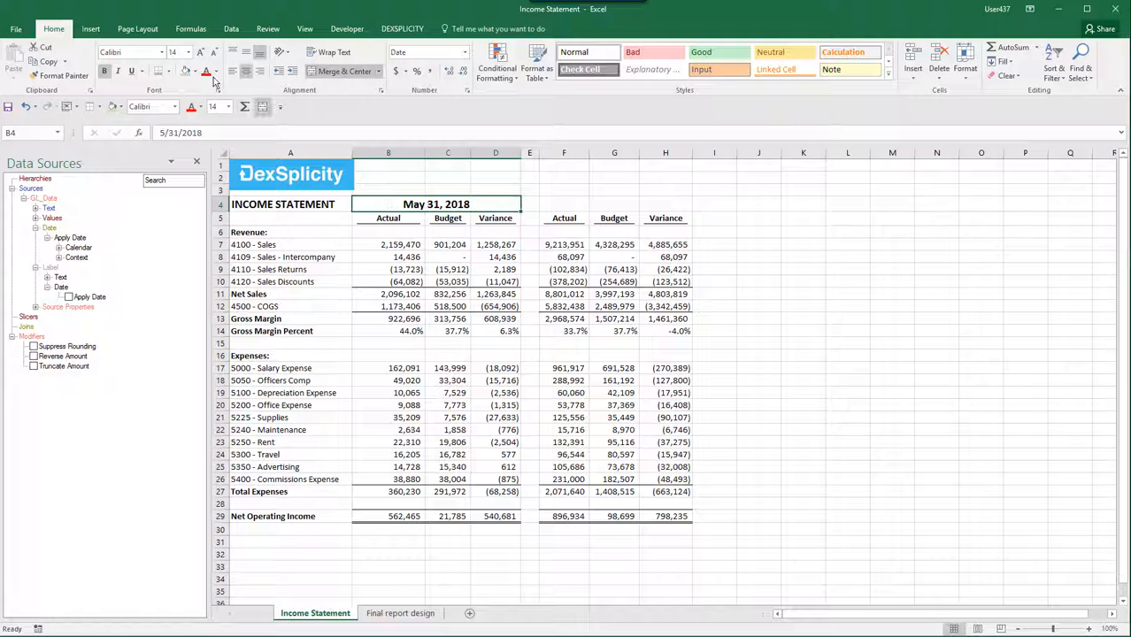
{"action": "left_click", "coordinate": [187, 75]}
Add a "Year to Date" heading in F4, merged and centered across F4:H4 with the same green fill.
{"action": "left_click", "coordinate": [570, 204]}
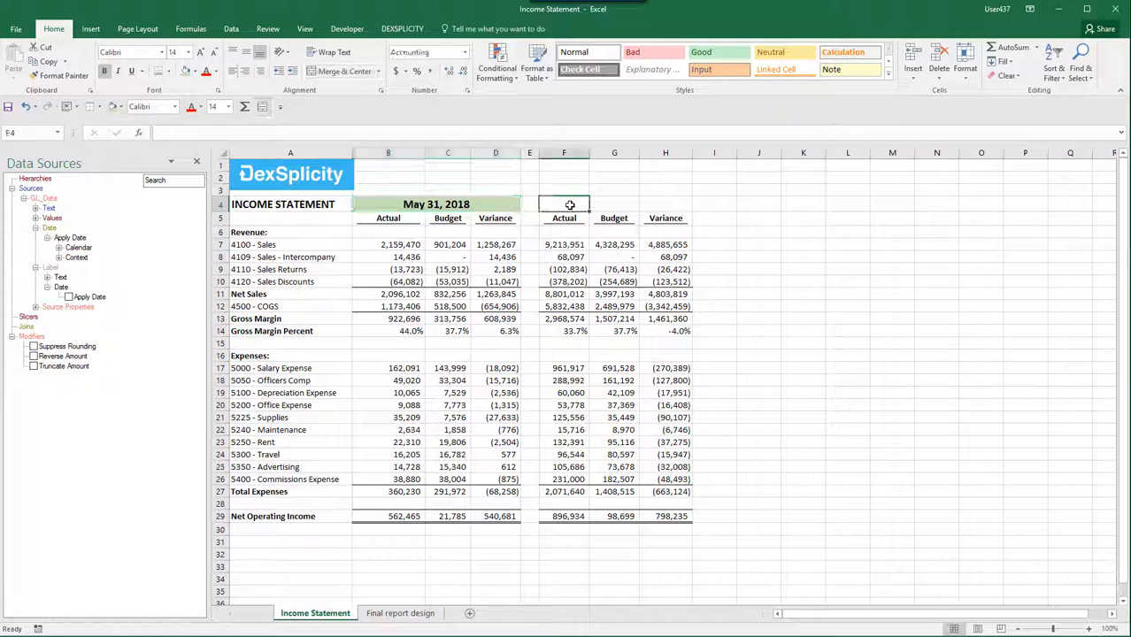
{"action": "type", "text": "Year to D"}
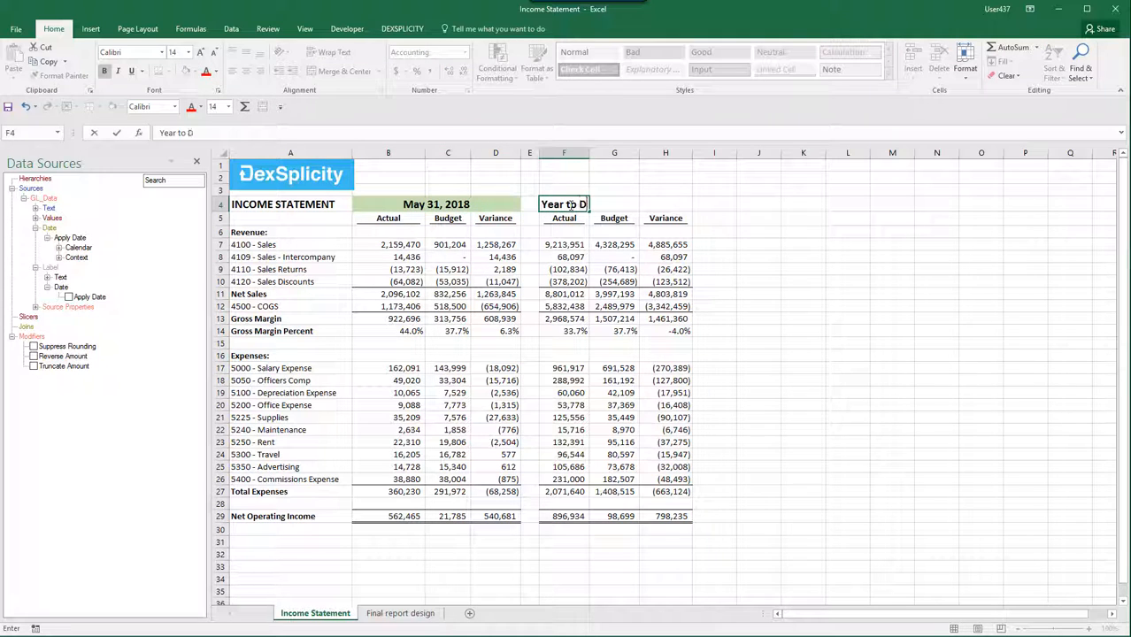
{"action": "type", "text": "ate"}
{"action": "left_click_drag", "start_coordinate": [566, 205], "coordinate": [655, 205]}
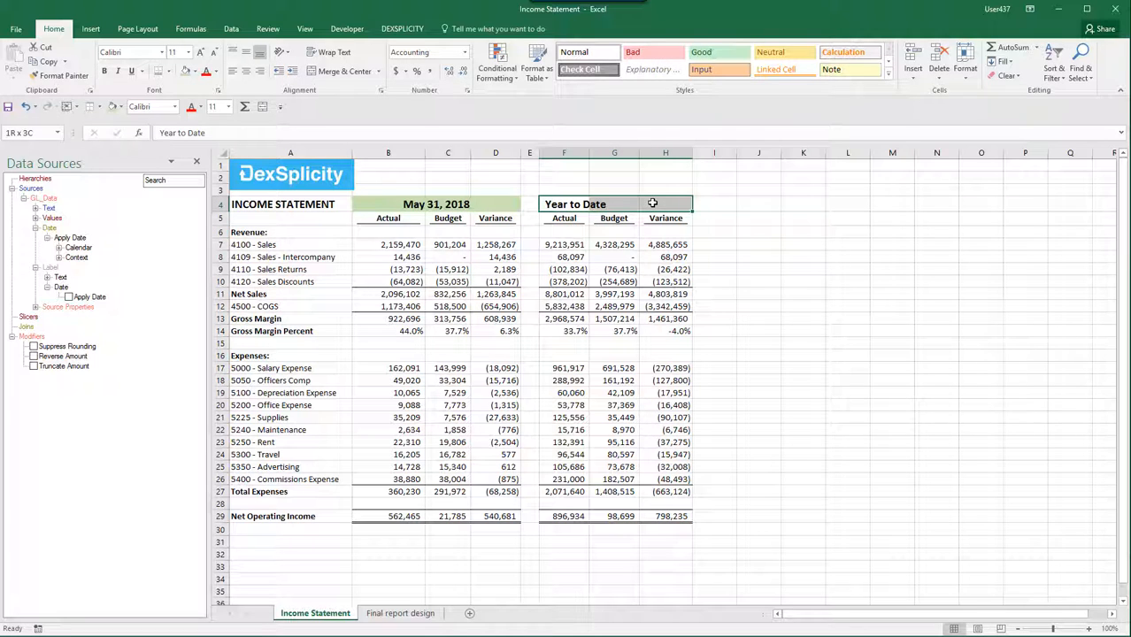
{"action": "left_click", "coordinate": [340, 71]}
{"action": "left_click", "coordinate": [186, 75]}
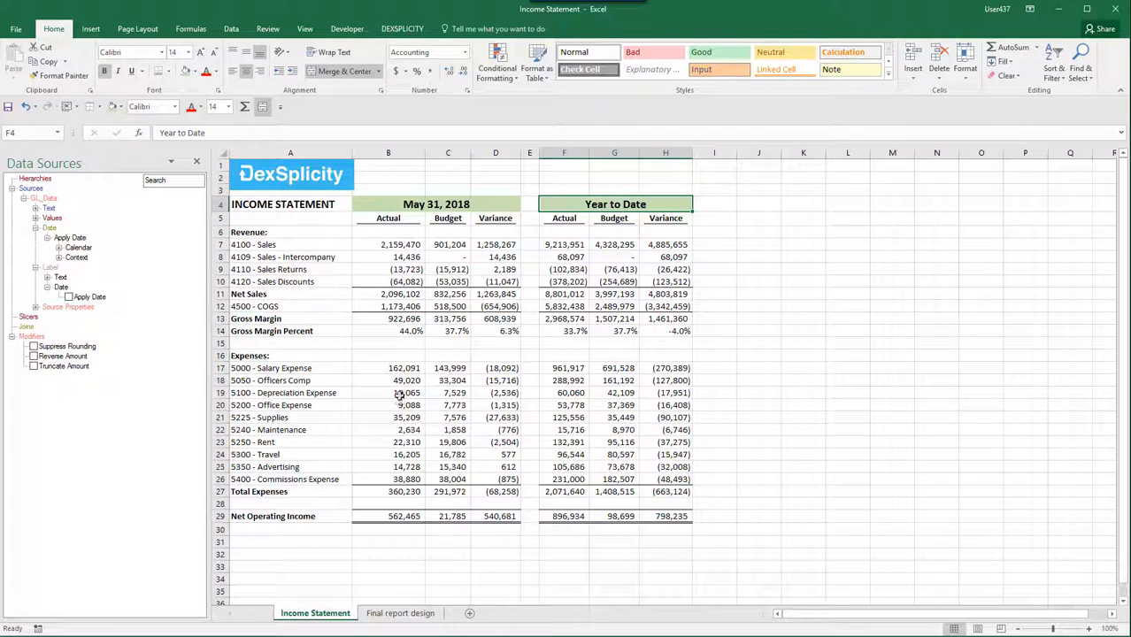
Even out the widths of columns B to D, and likewise of columns F to H.
{"action": "left_click_drag", "start_coordinate": [387, 153], "coordinate": [474, 148]}
{"action": "left_click_drag", "start_coordinate": [543, 153], "coordinate": [645, 153]}
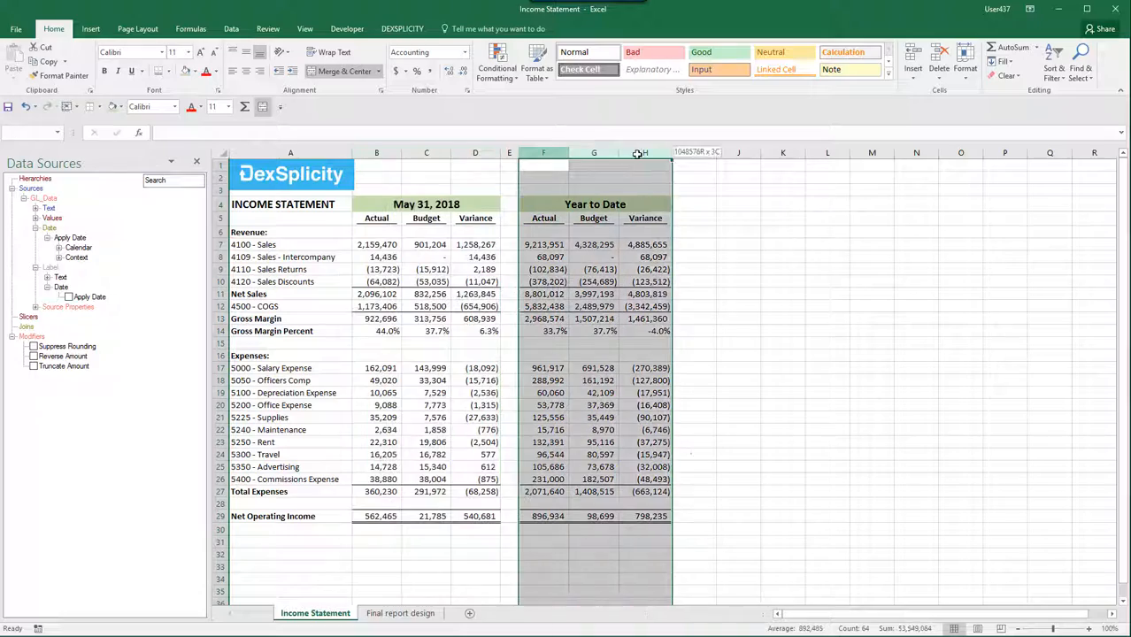
{"action": "left_click_drag", "start_coordinate": [569, 154], "coordinate": [571, 154]}
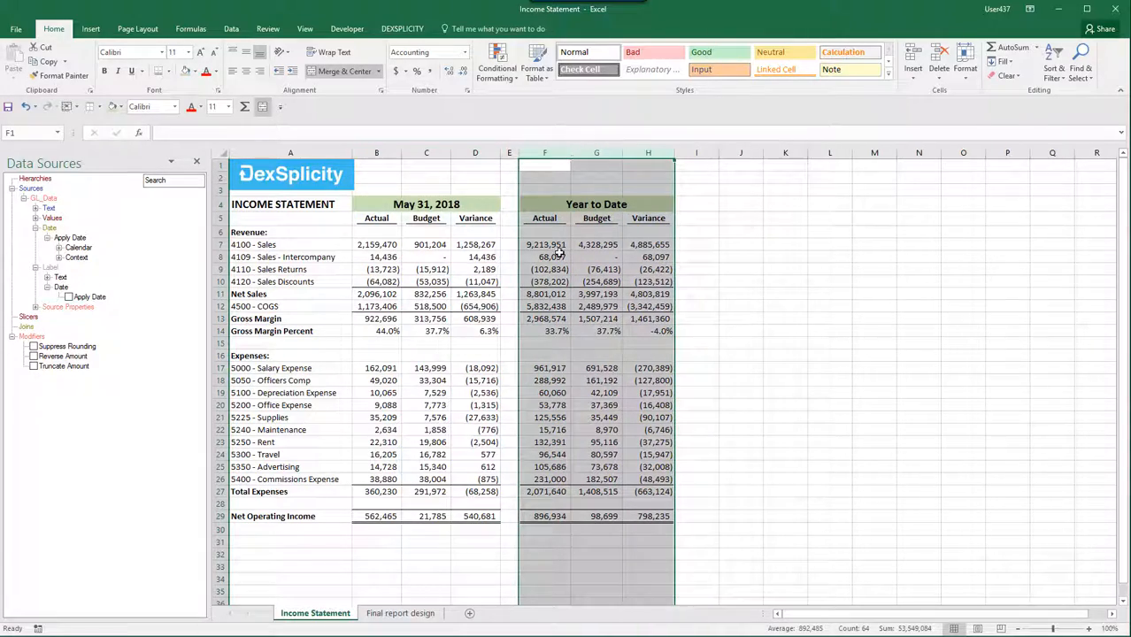